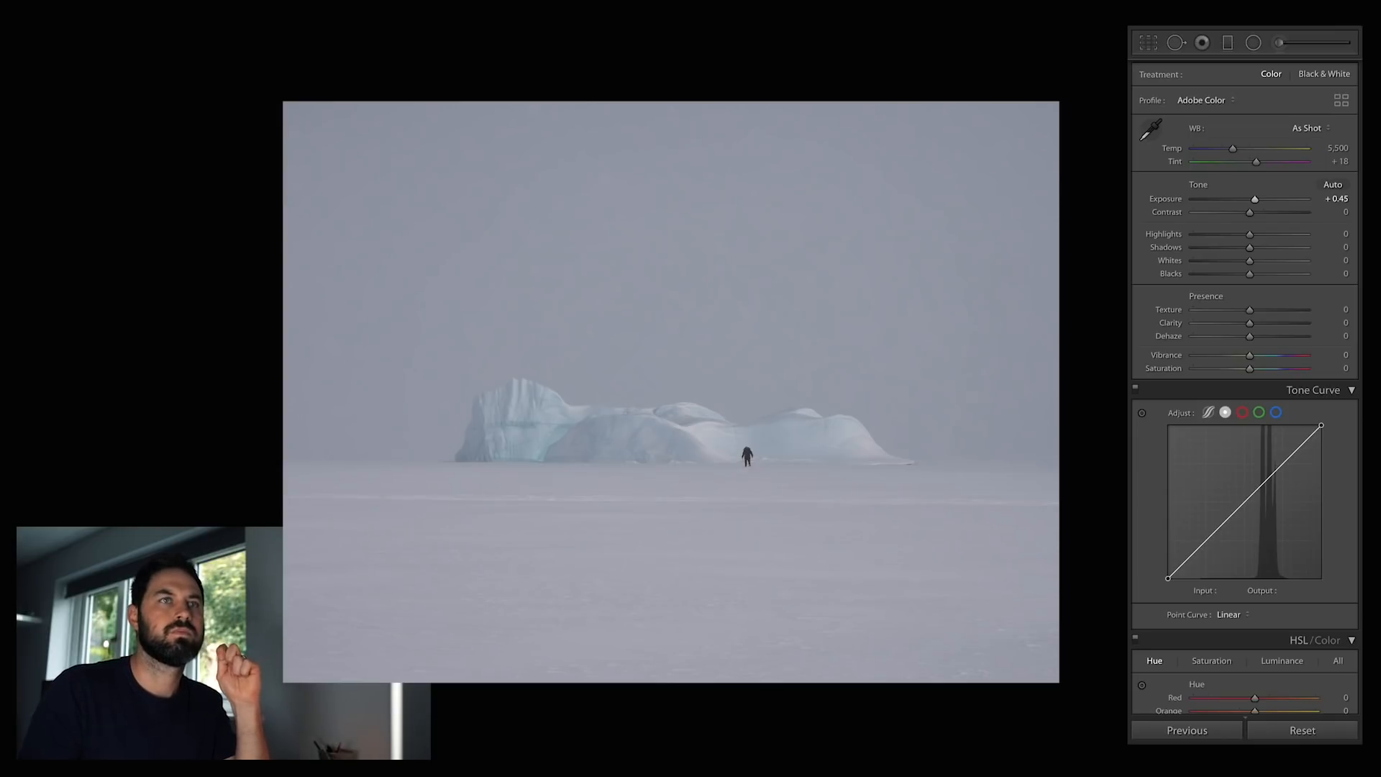
Set the iceberg photo's Texture to +9, Highlights to −15, Contrast to +67 and Vibrance to +66
left_click_drag(1250, 315, 1255, 312)
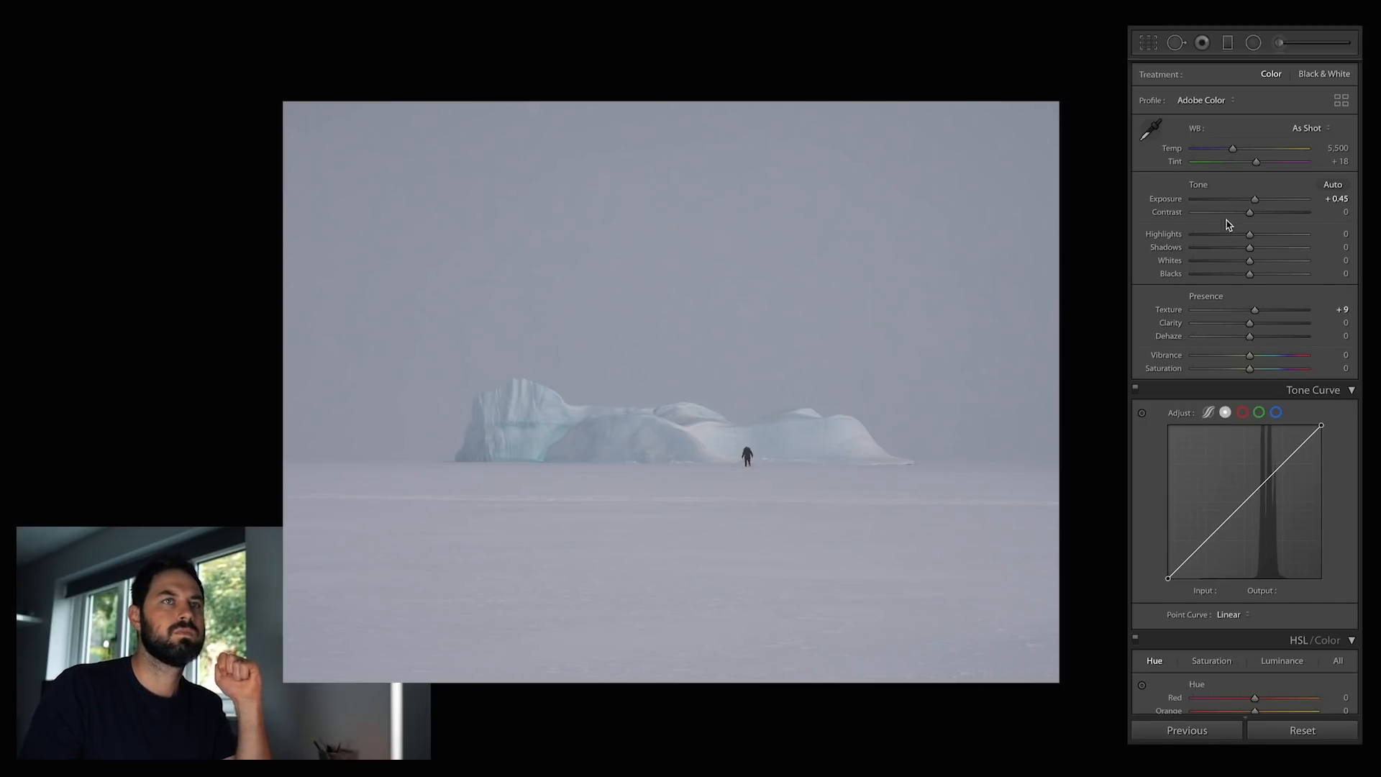
left_click_drag(1250, 235, 1240, 239)
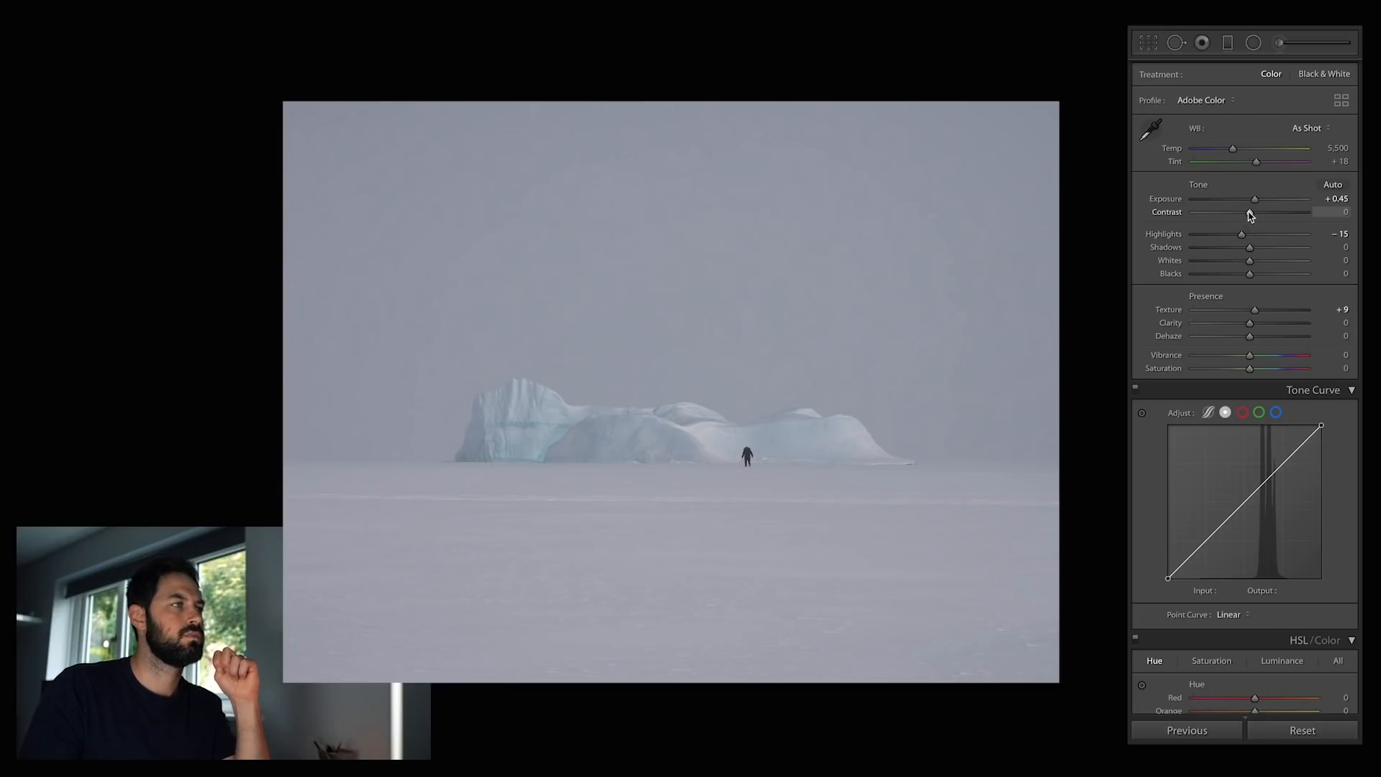
left_click_drag(1250, 214, 1288, 215)
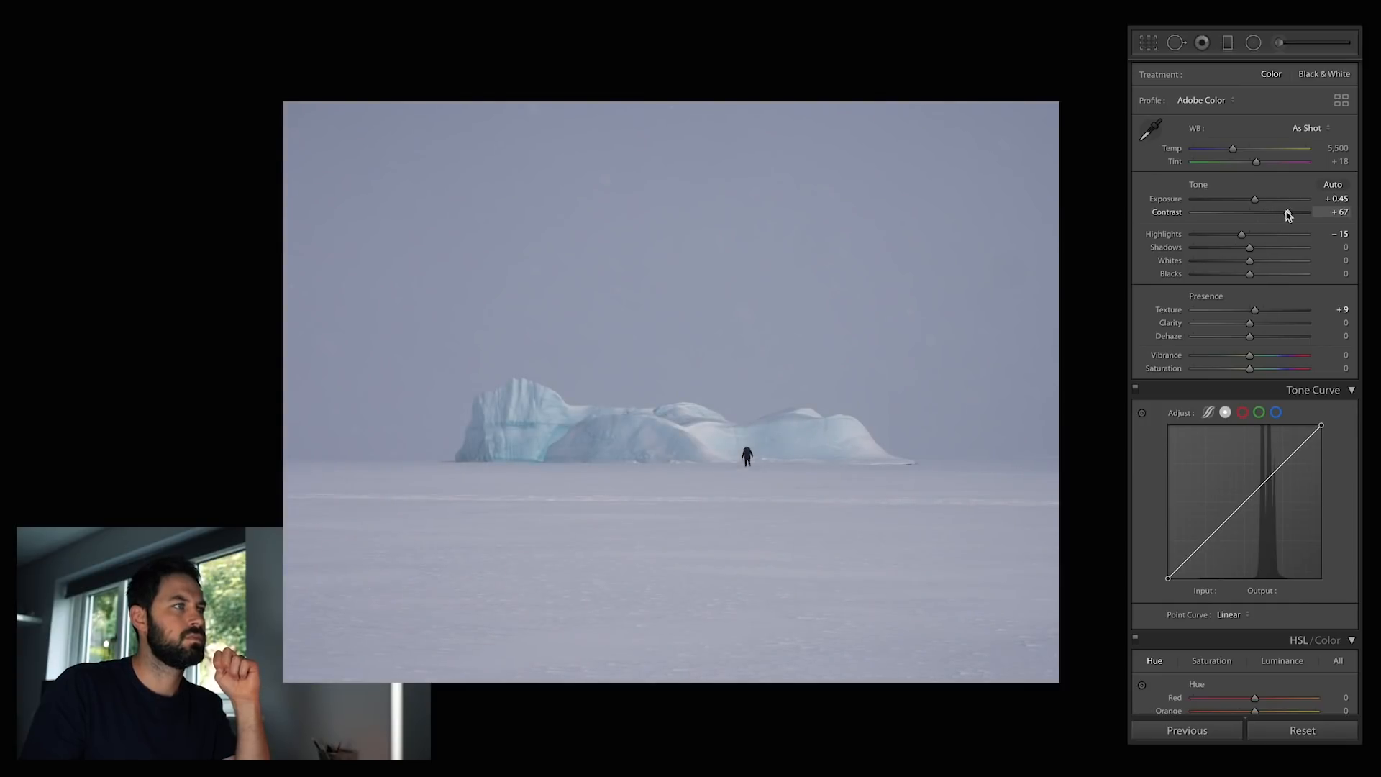
scroll(1231, 342, "down", 1)
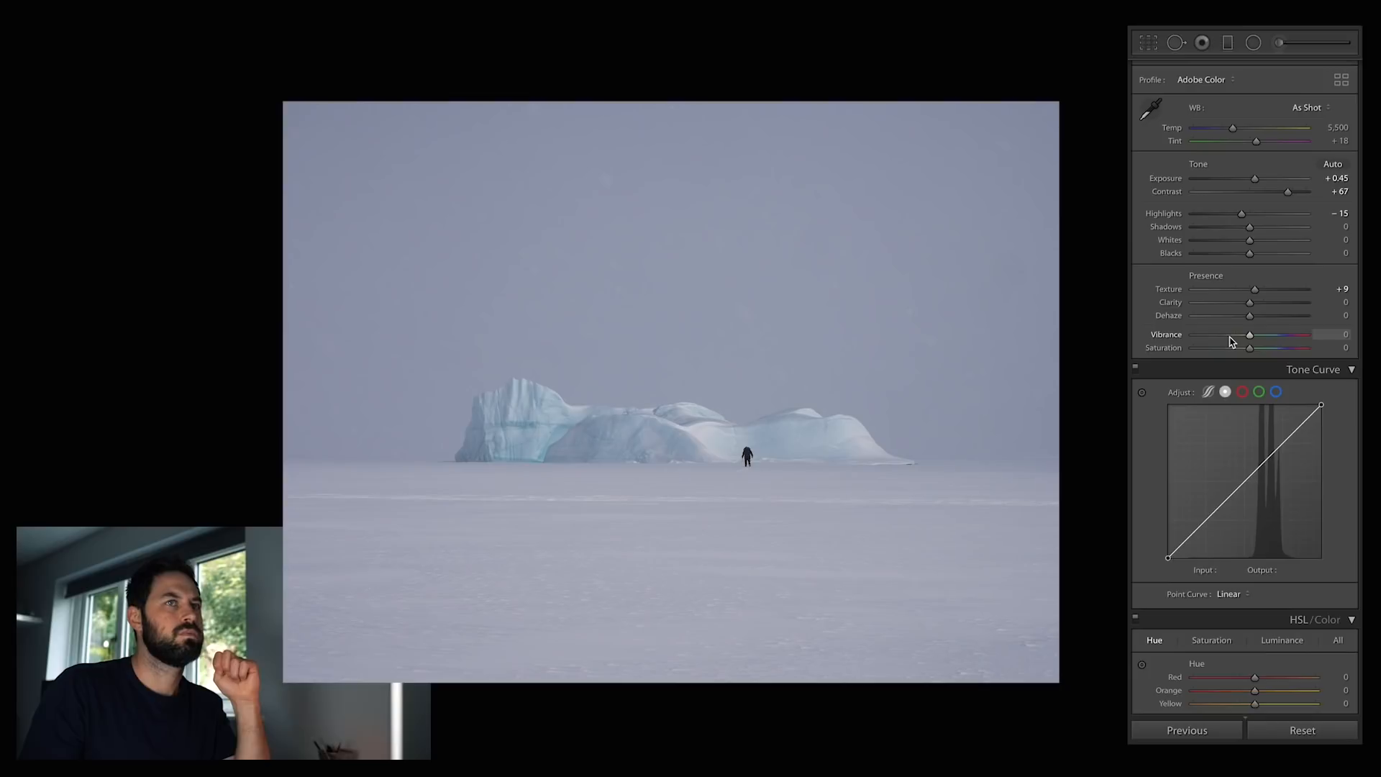
left_click_drag(1250, 339, 1287, 340)
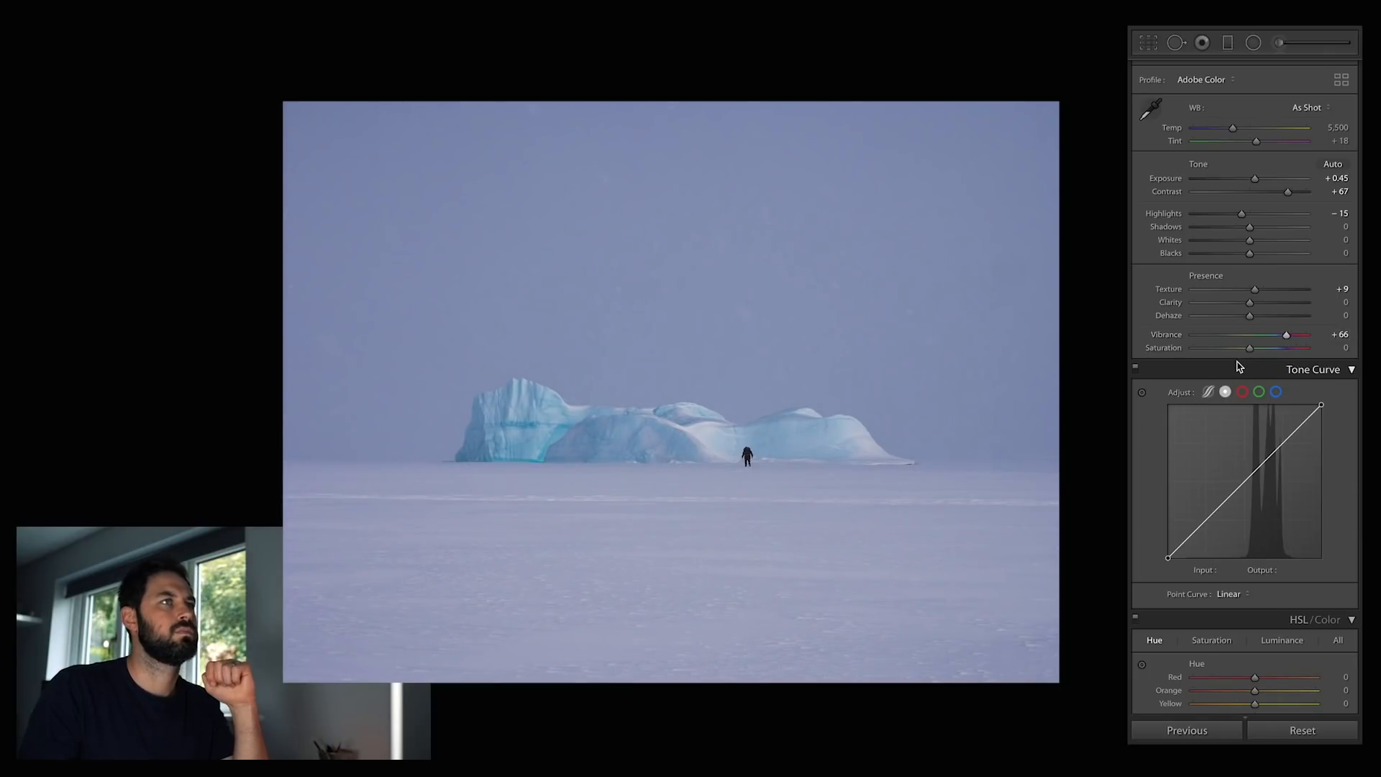
Draw a graduated filter from the top edge of the sky down into the snowy foreground
scroll(1239, 367, "up", 1)
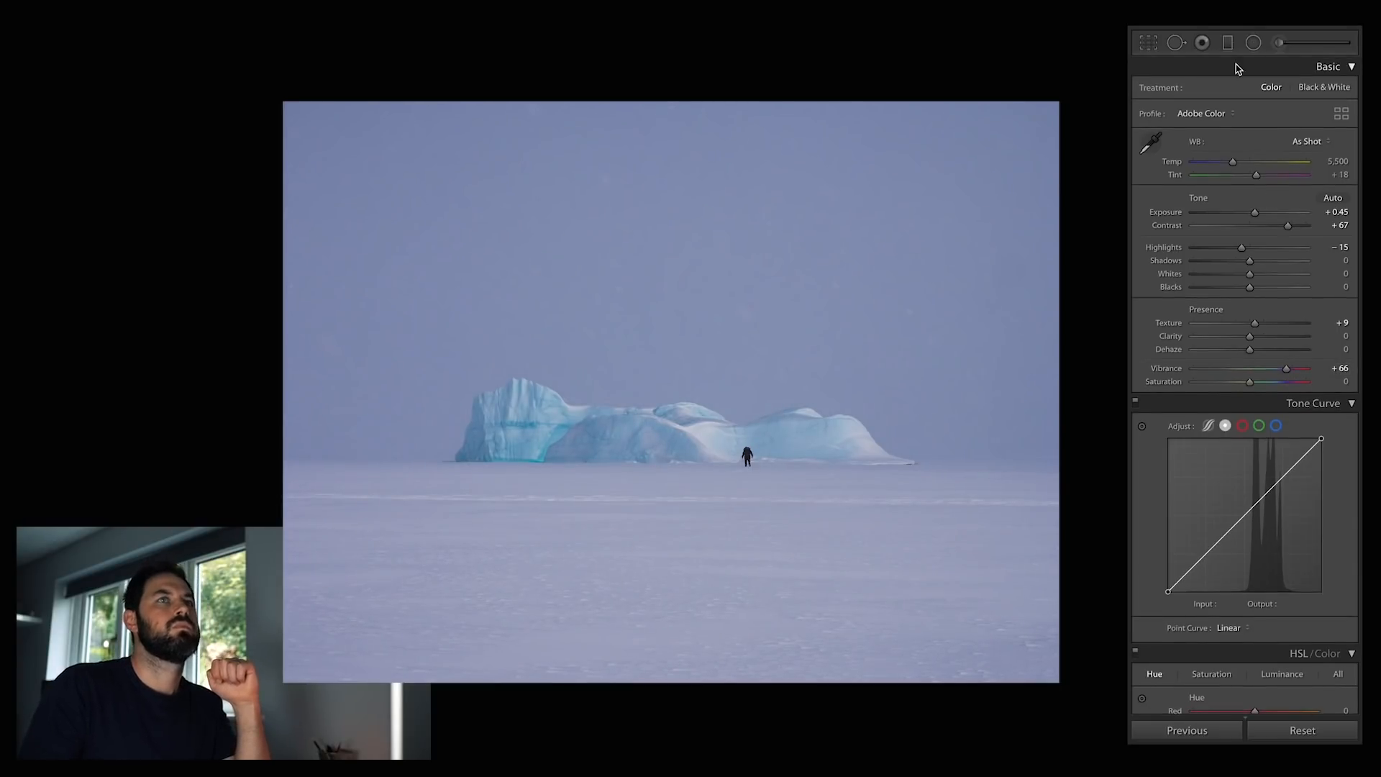
key("m")
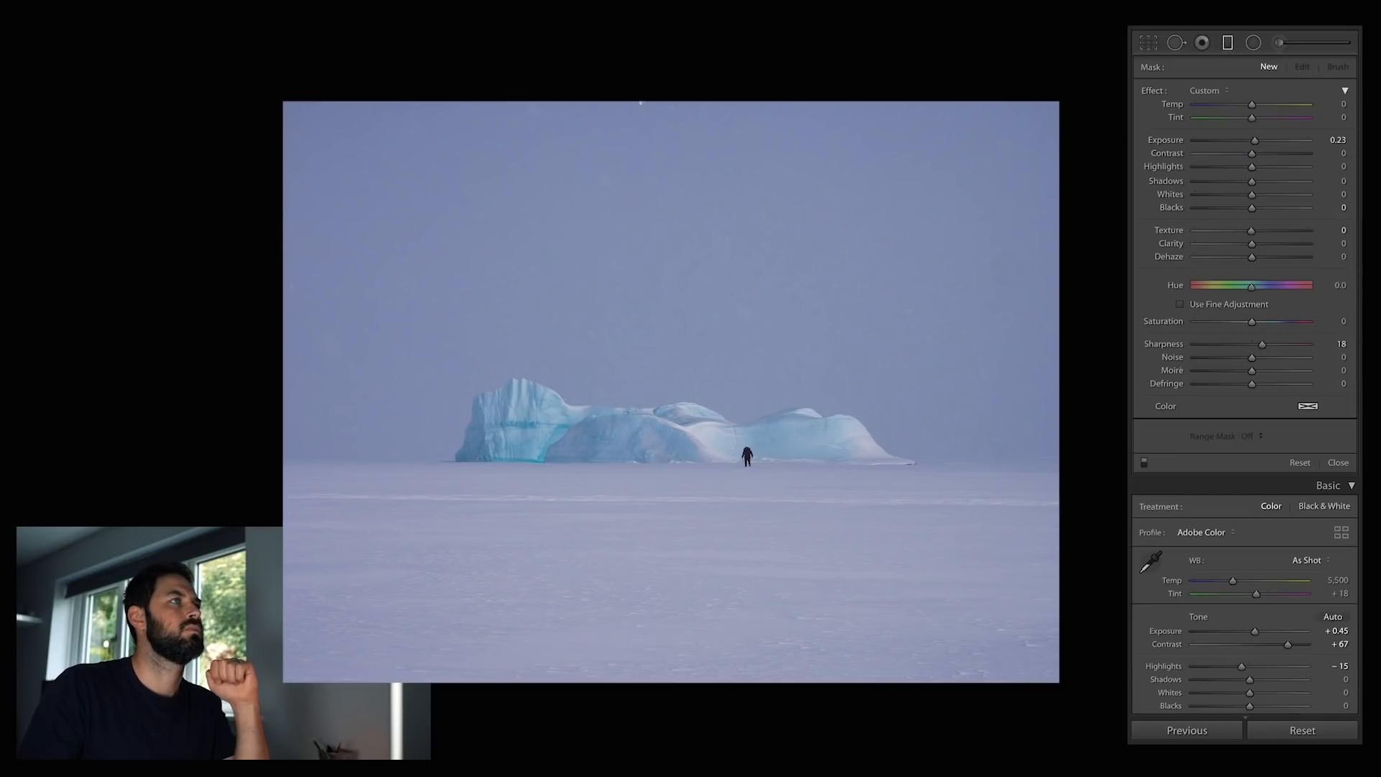
left_click_drag(640, 108, 636, 566)
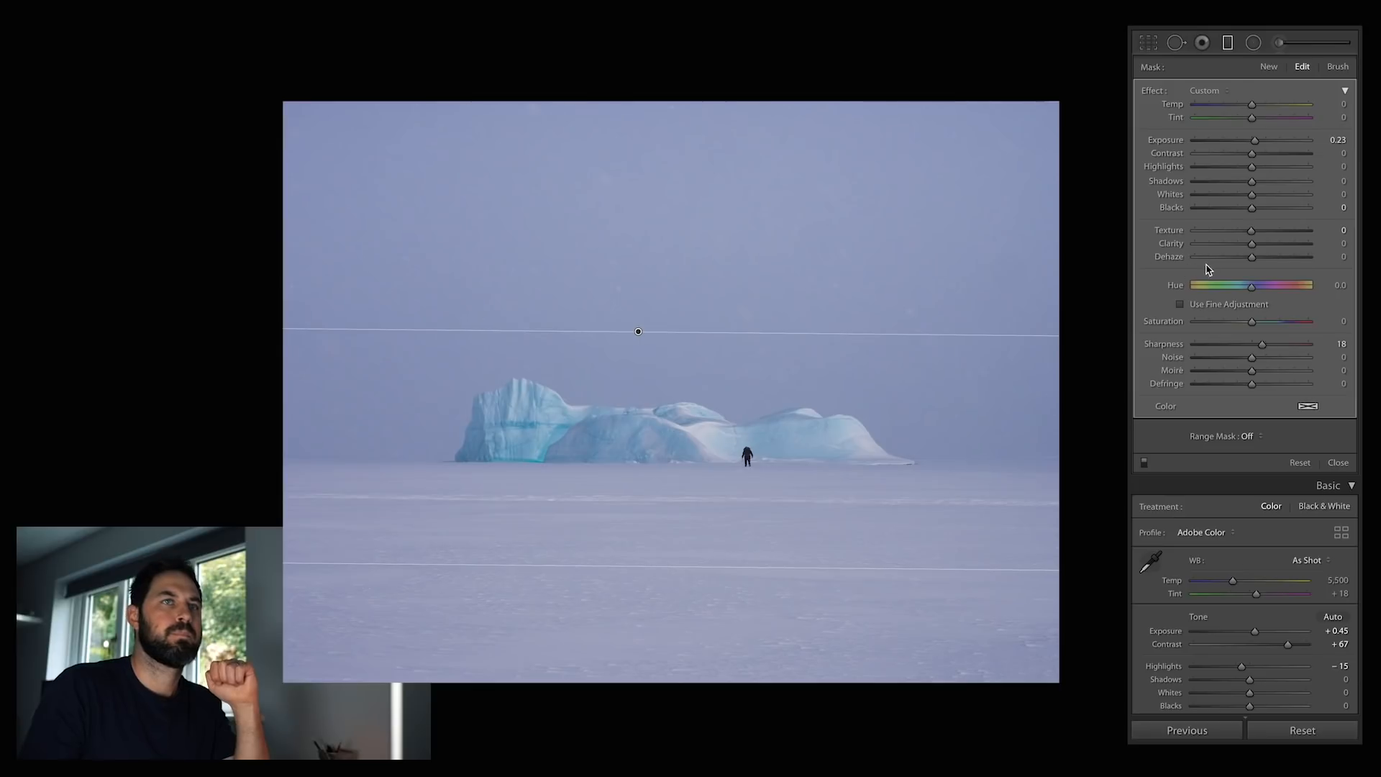
Set the sky graduated filter's Dehaze to 44, Temp to −1 and Exposure to −0.23
left_click_drag(1251, 258, 1278, 260)
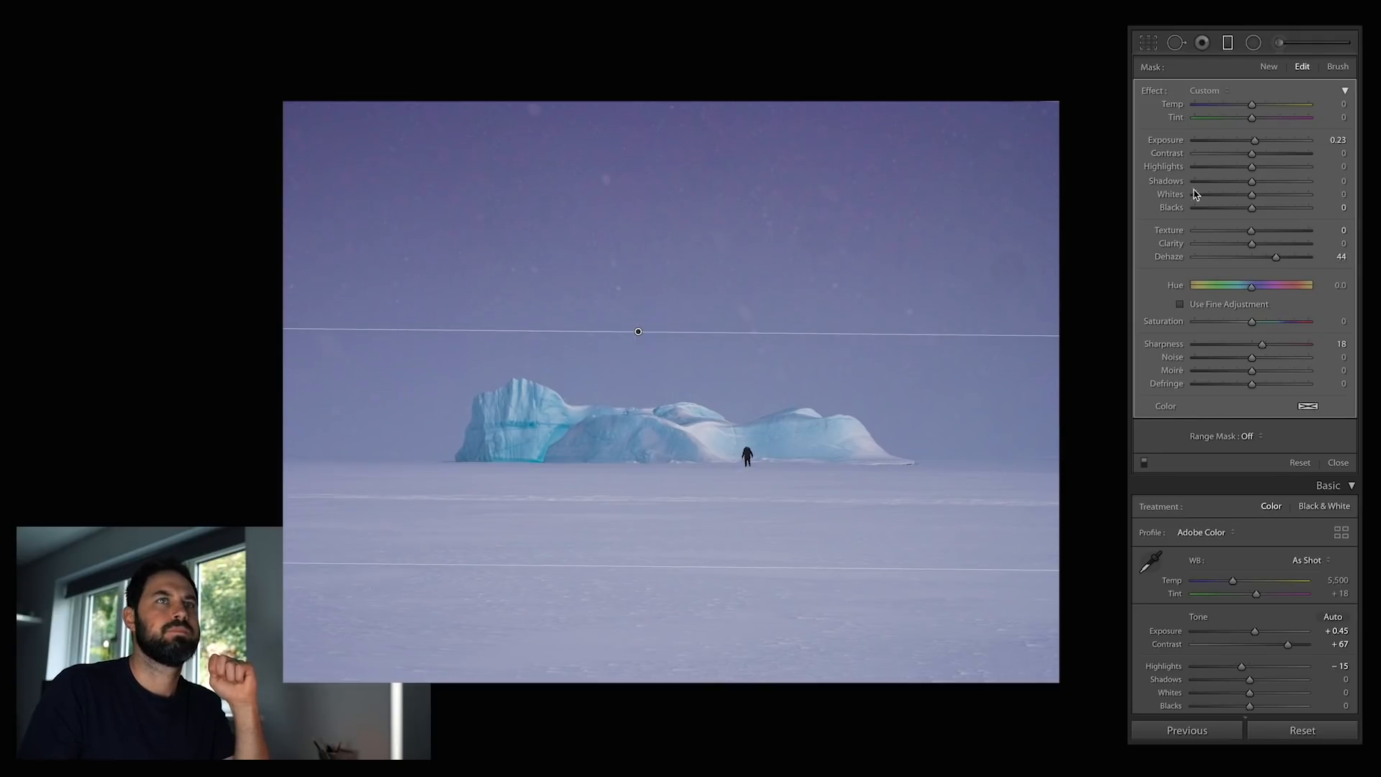
left_click_drag(1253, 107, 1250, 107)
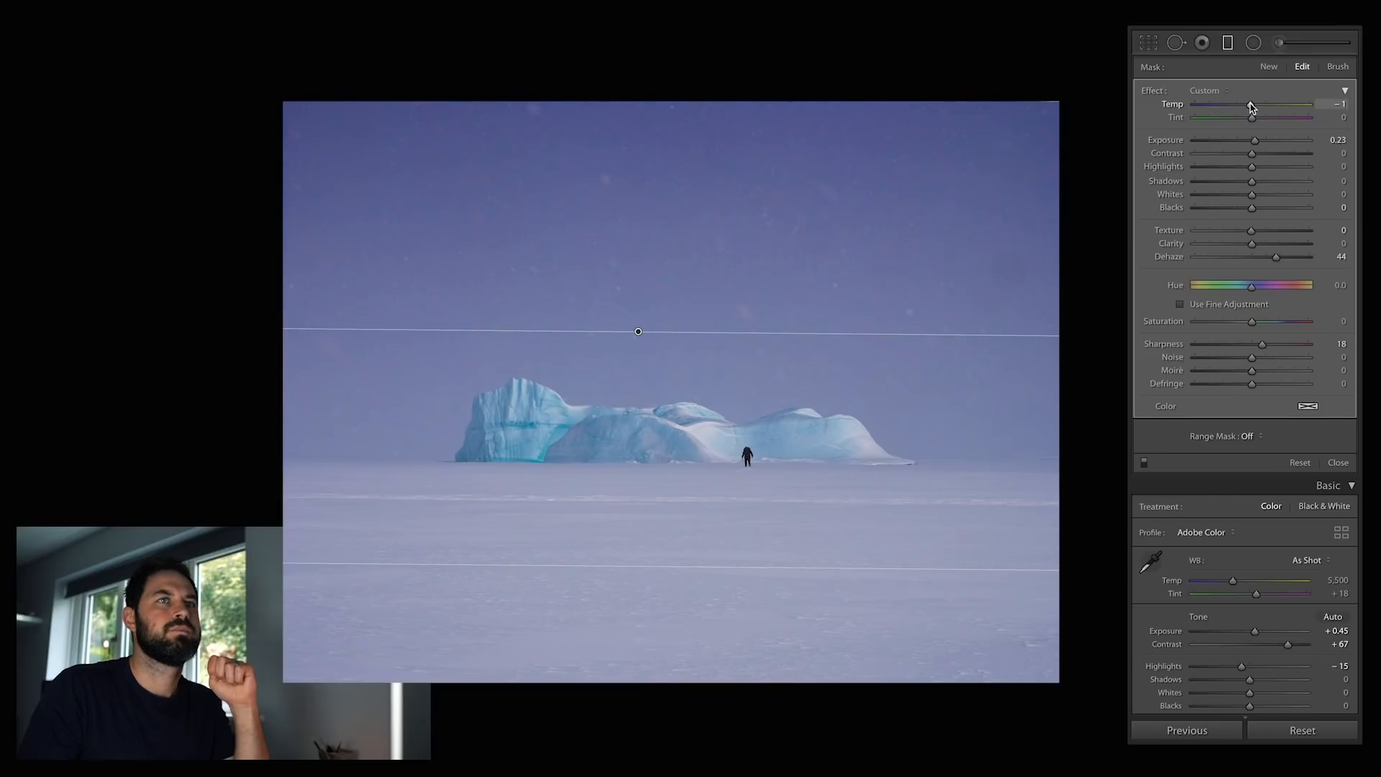
left_click_drag(1255, 142, 1249, 142)
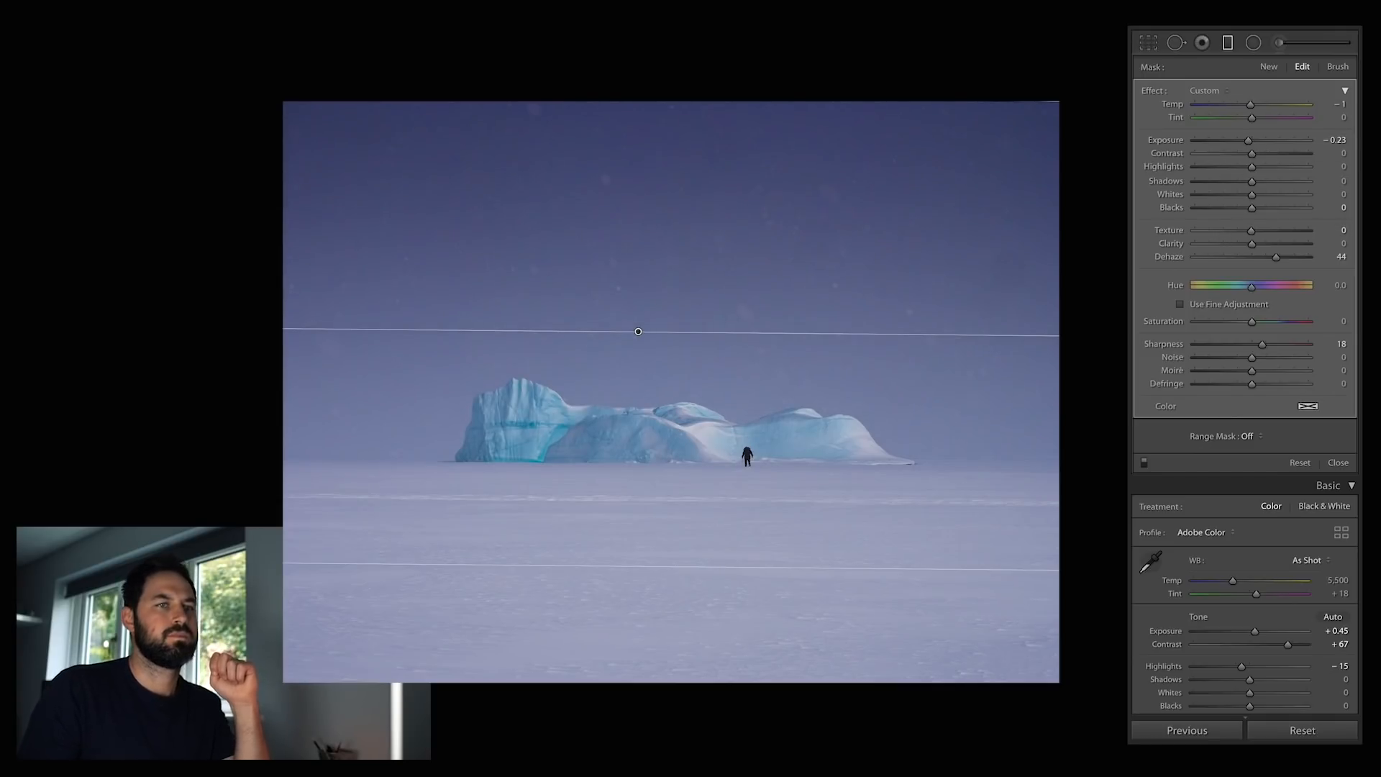
key("m")
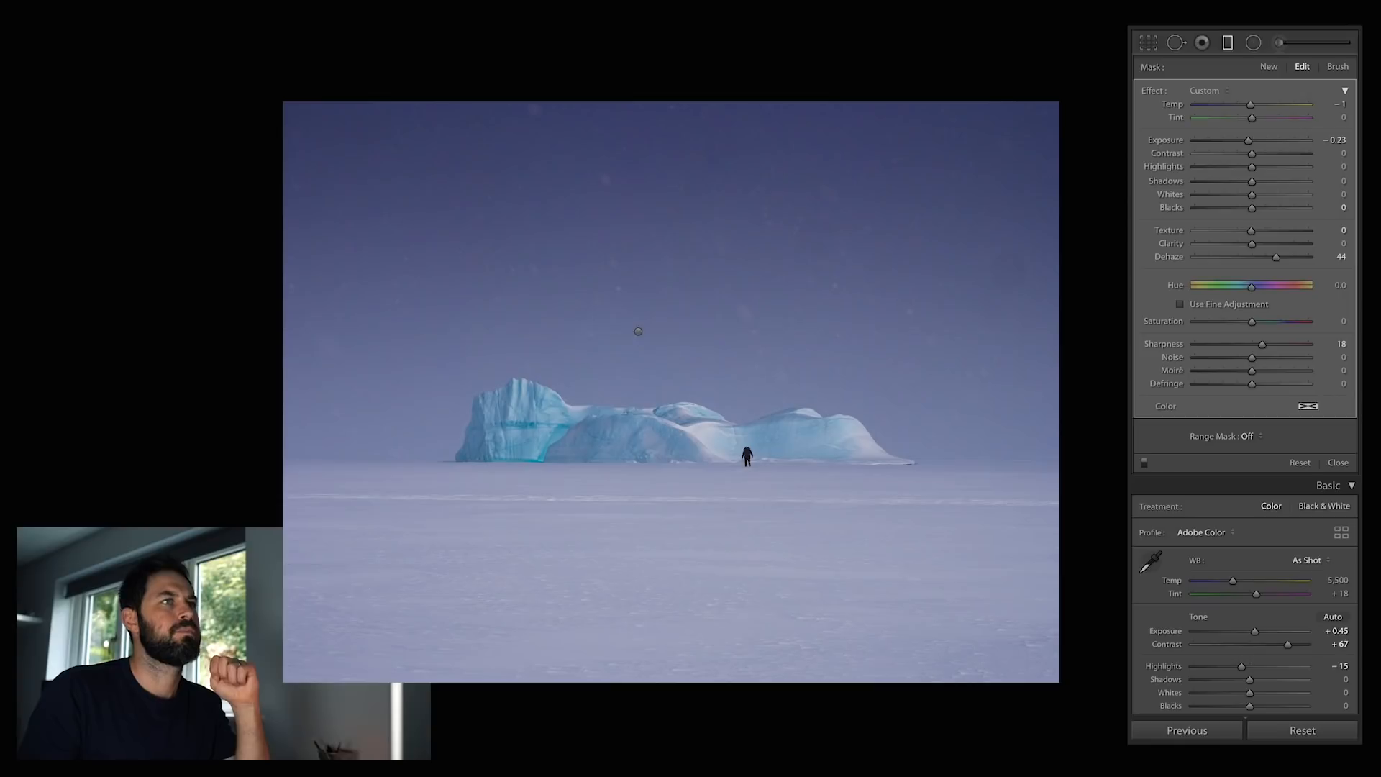
Heal the area in the right part of the sky with a size 82 spot, sampling the sky directly below it
left_click(1176, 43)
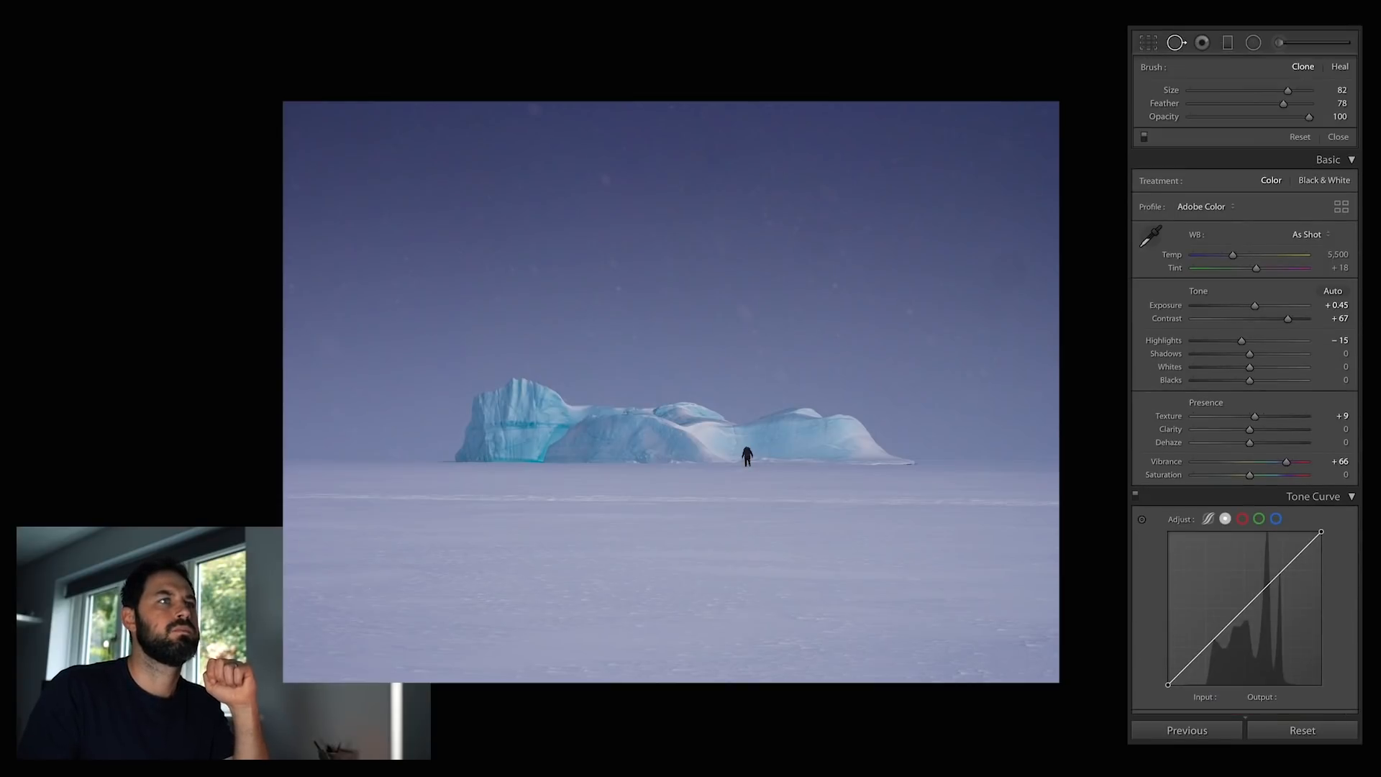
left_click(1005, 271)
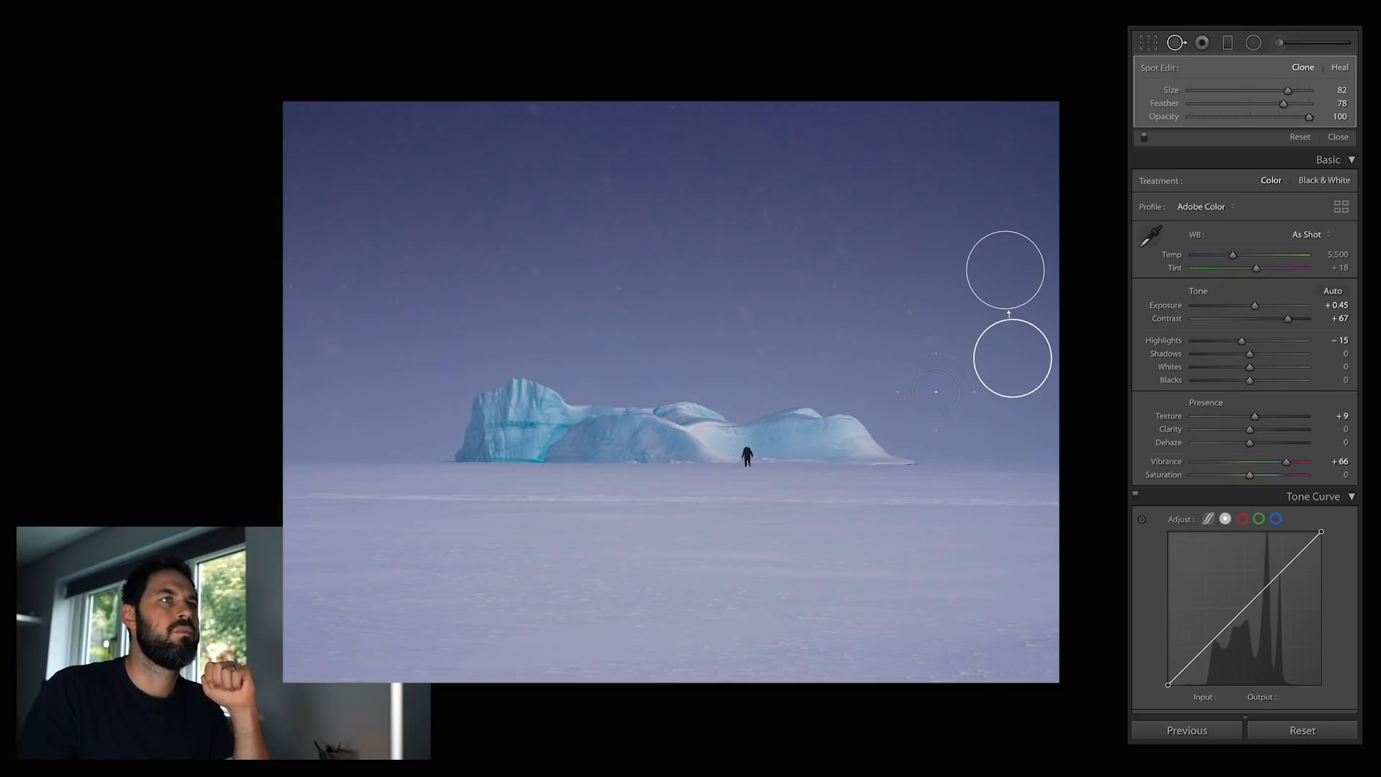
left_click_drag(1008, 376, 964, 381)
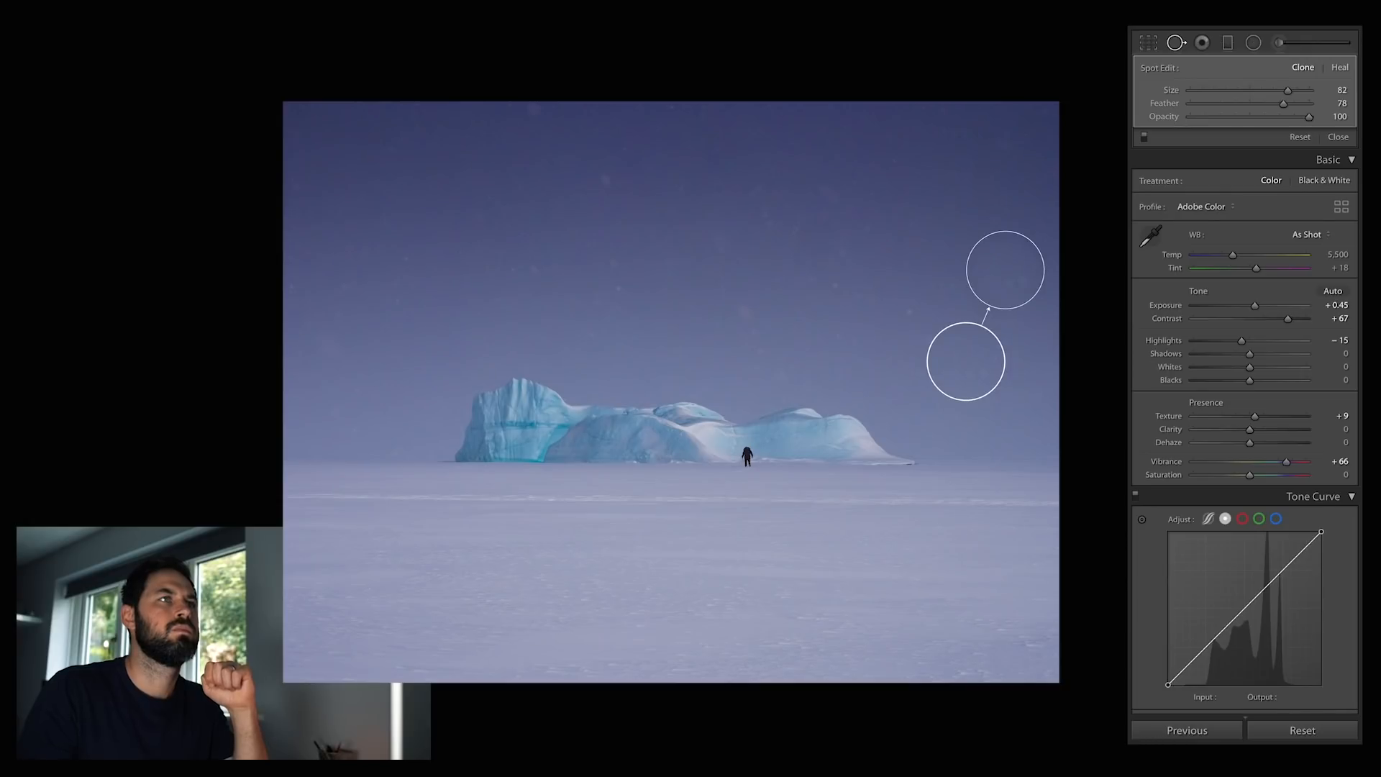
left_click_drag(934, 371, 1008, 376)
left_click(1340, 69)
left_click_drag(1000, 385, 1012, 396)
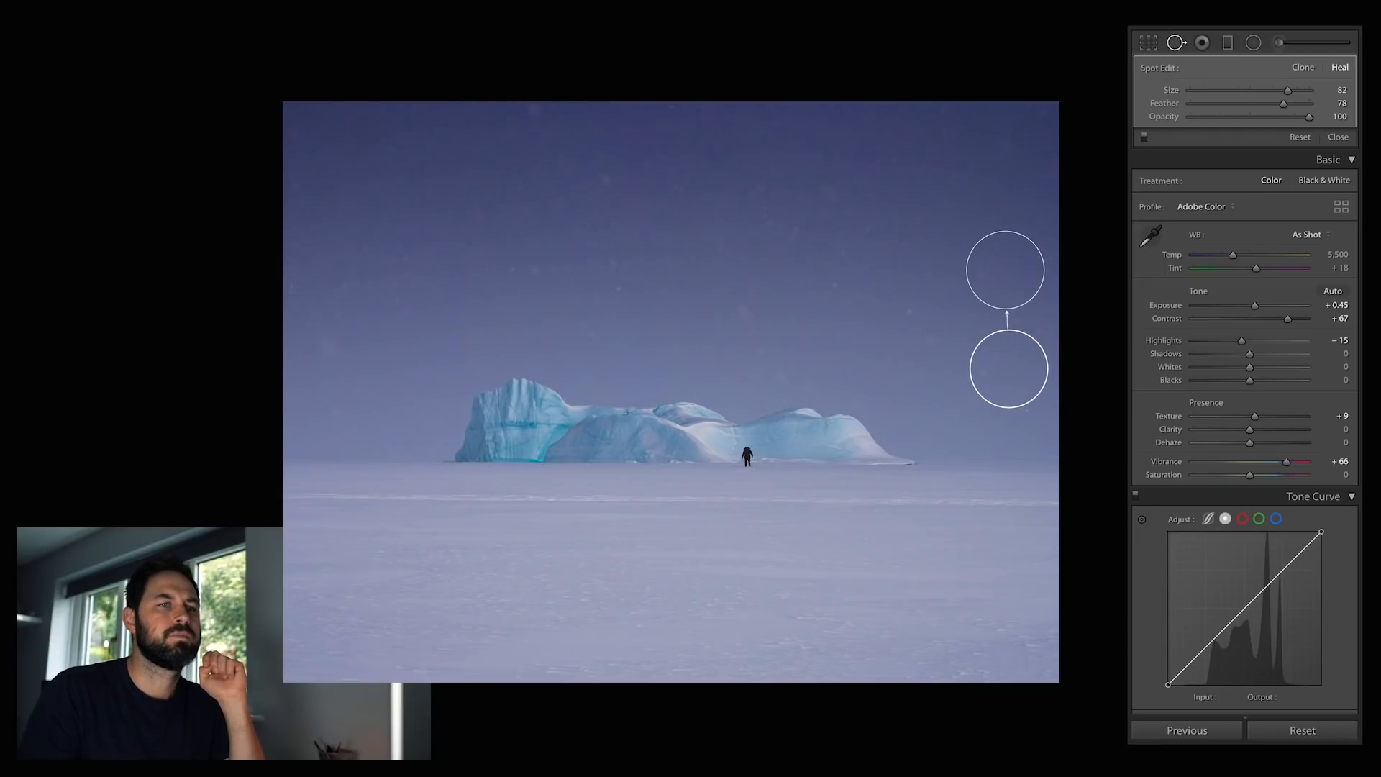
key("q")
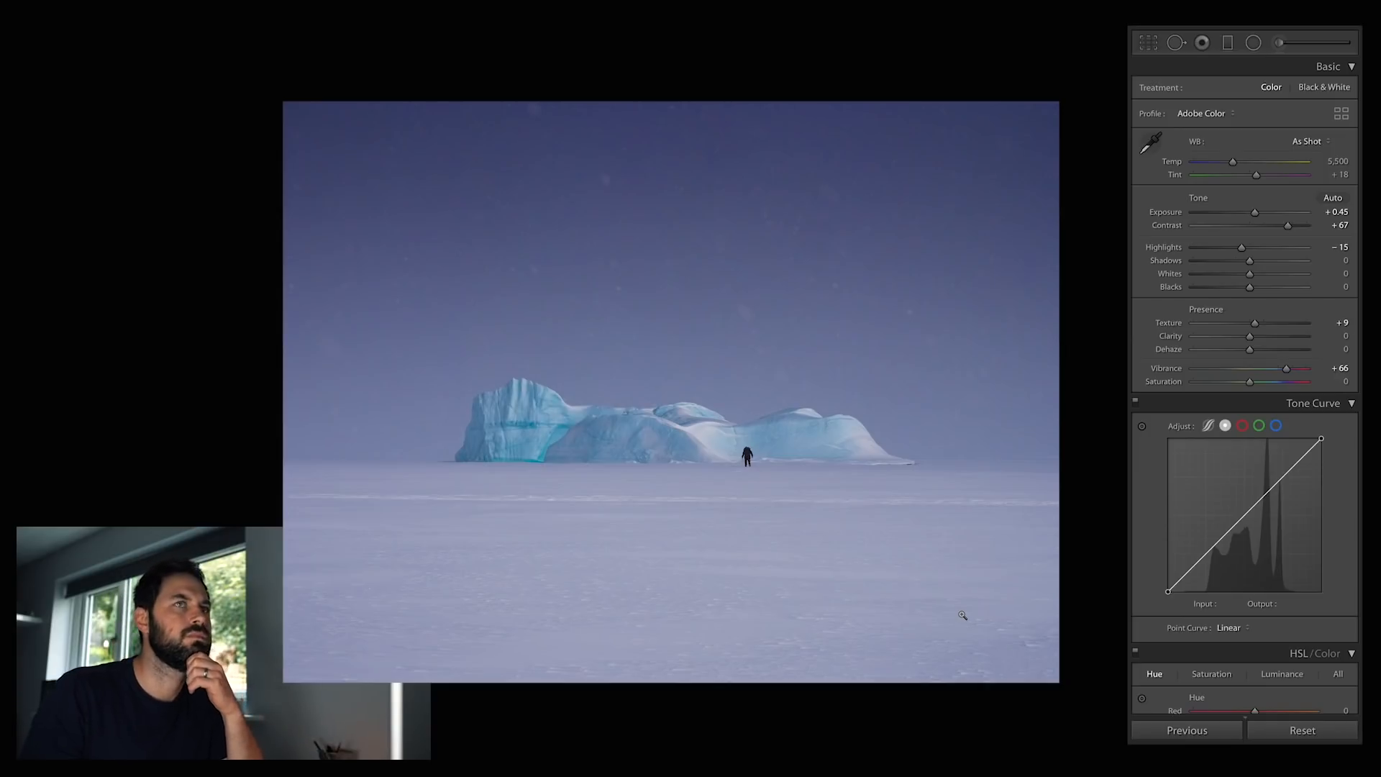
Clone out the pale horizontal line across the snow with a size 77 brush, sampling the clean snow below it
left_click(1176, 43)
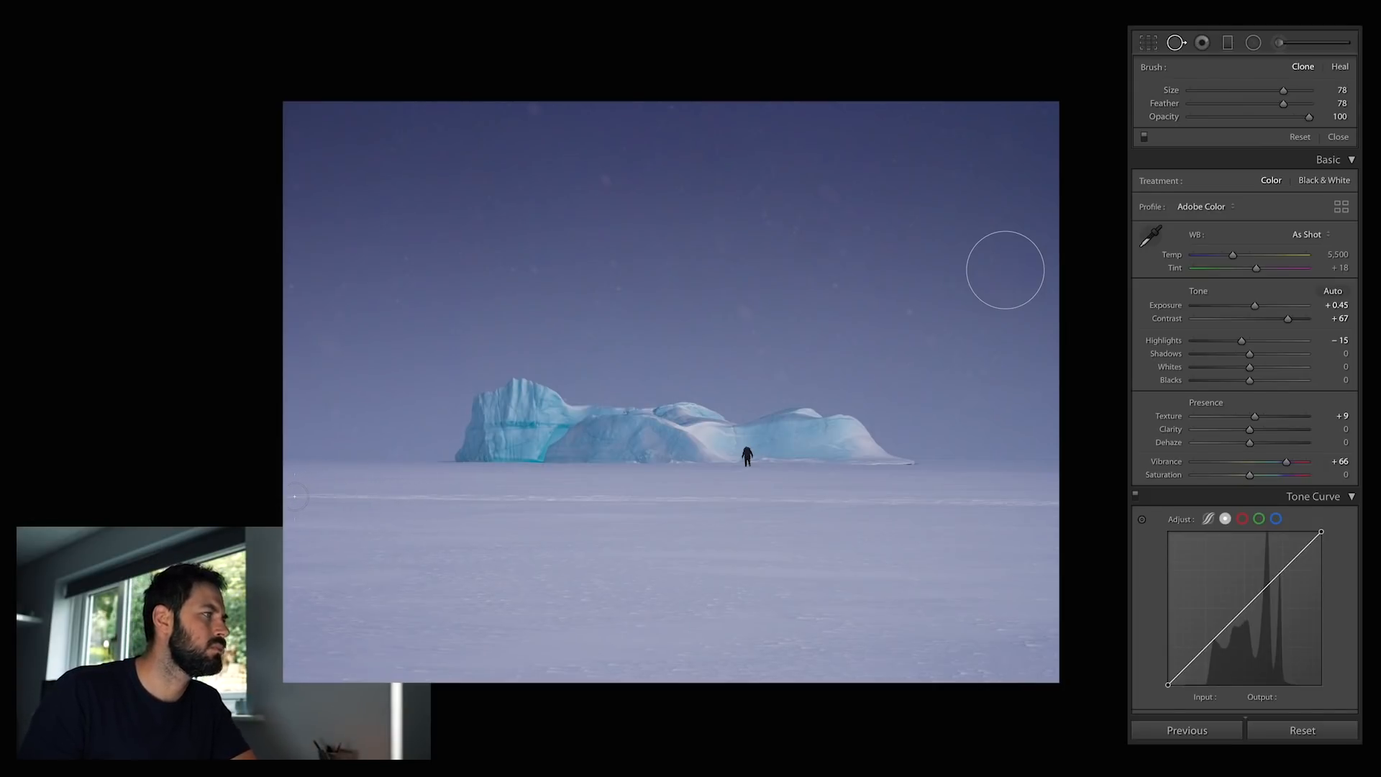
left_click_drag(292, 496, 1054, 503)
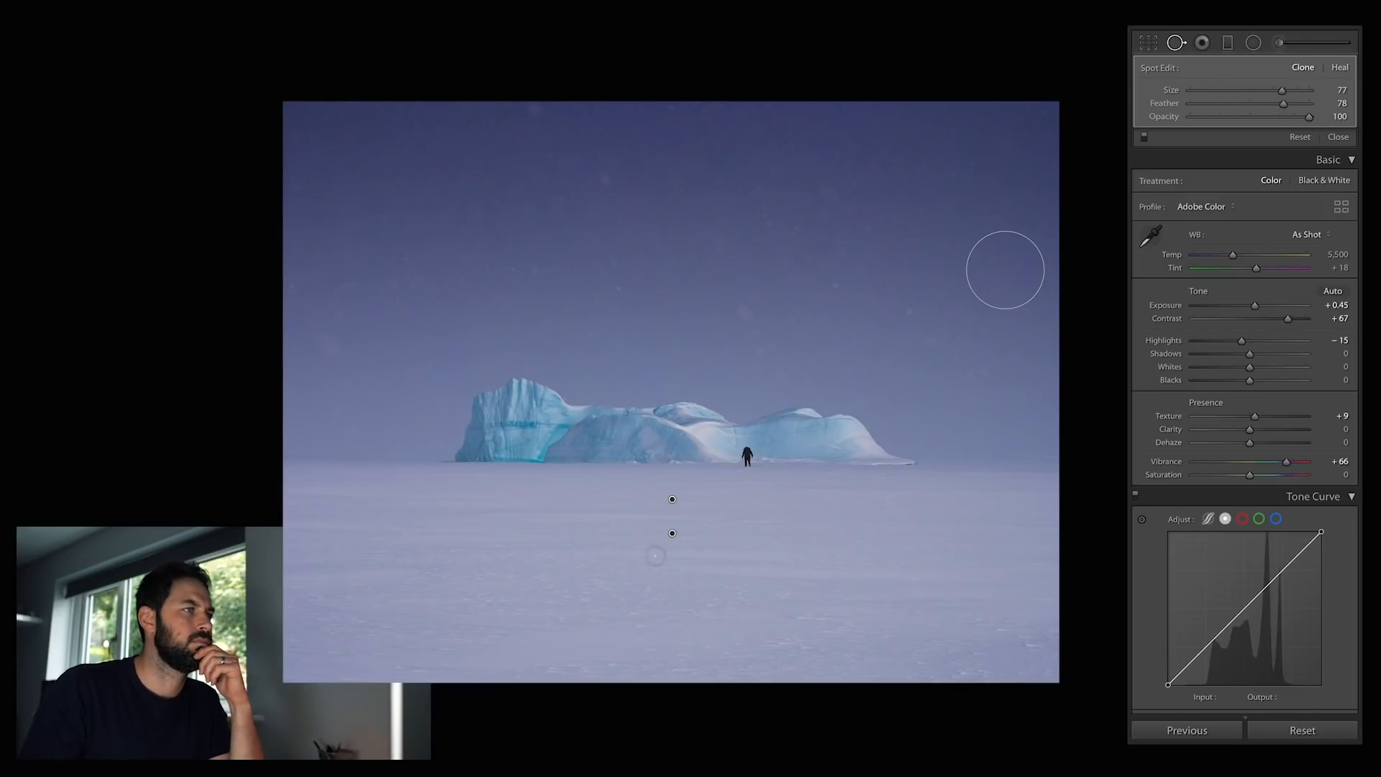
left_click_drag(565, 534, 570, 543)
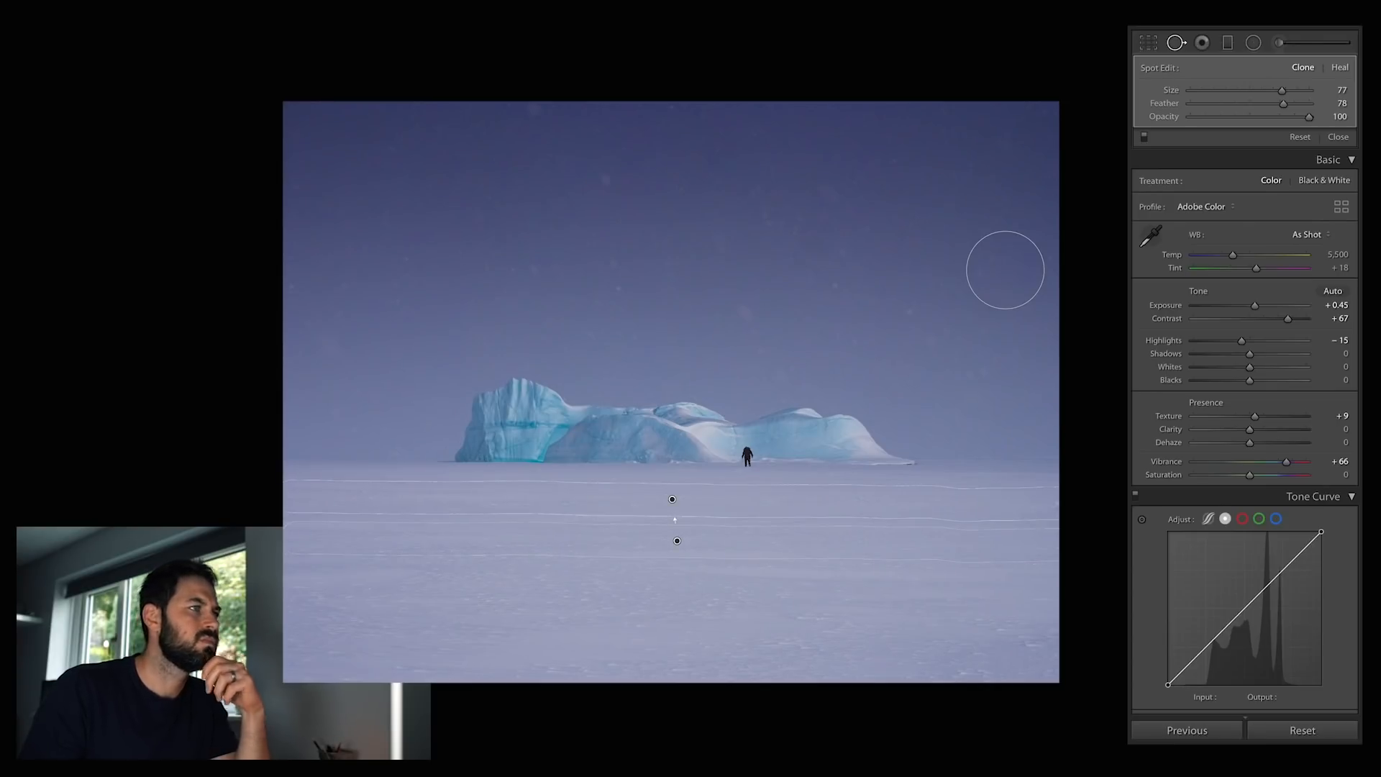
key("q")
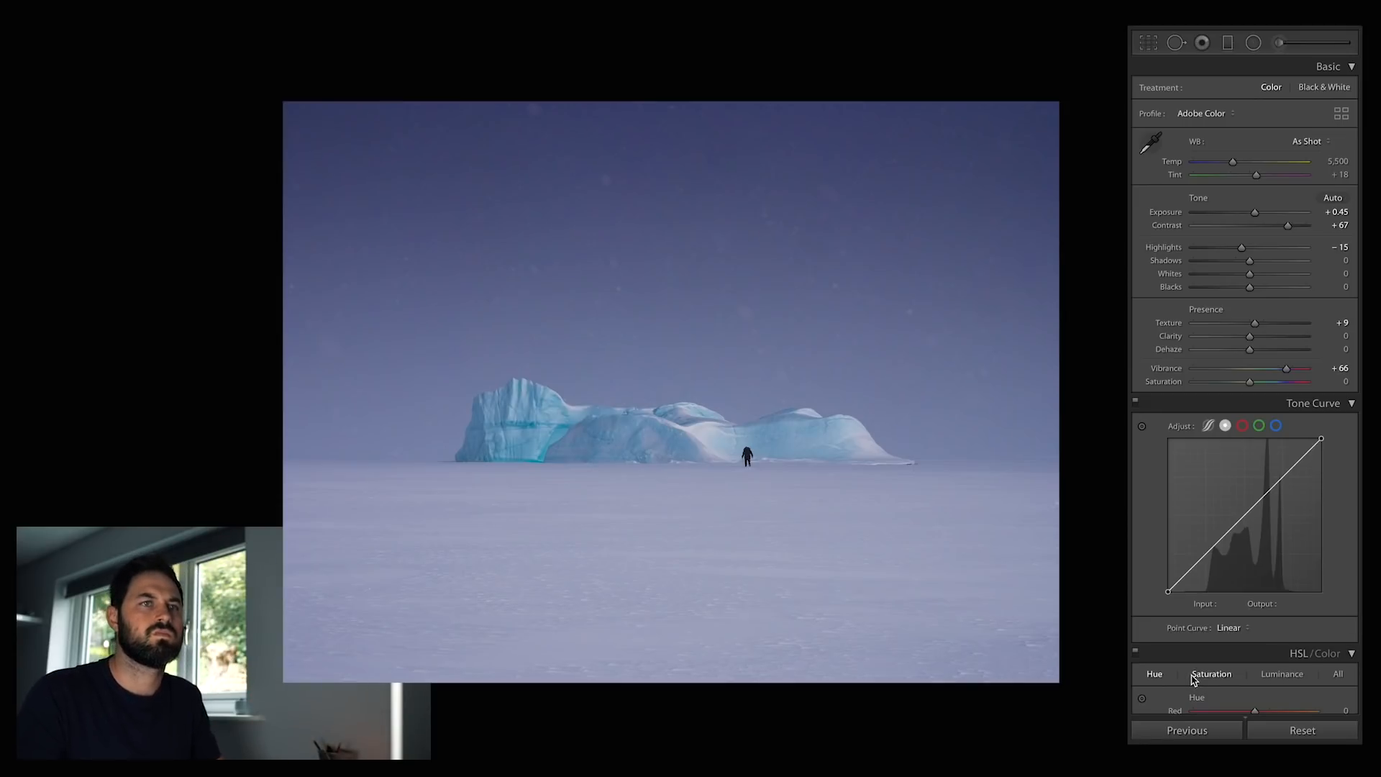
Shape the tone curve by lifting the black point, anchoring the shadows and placing a midtone point at input 134, output 133
scroll(1194, 679, "down", 5)
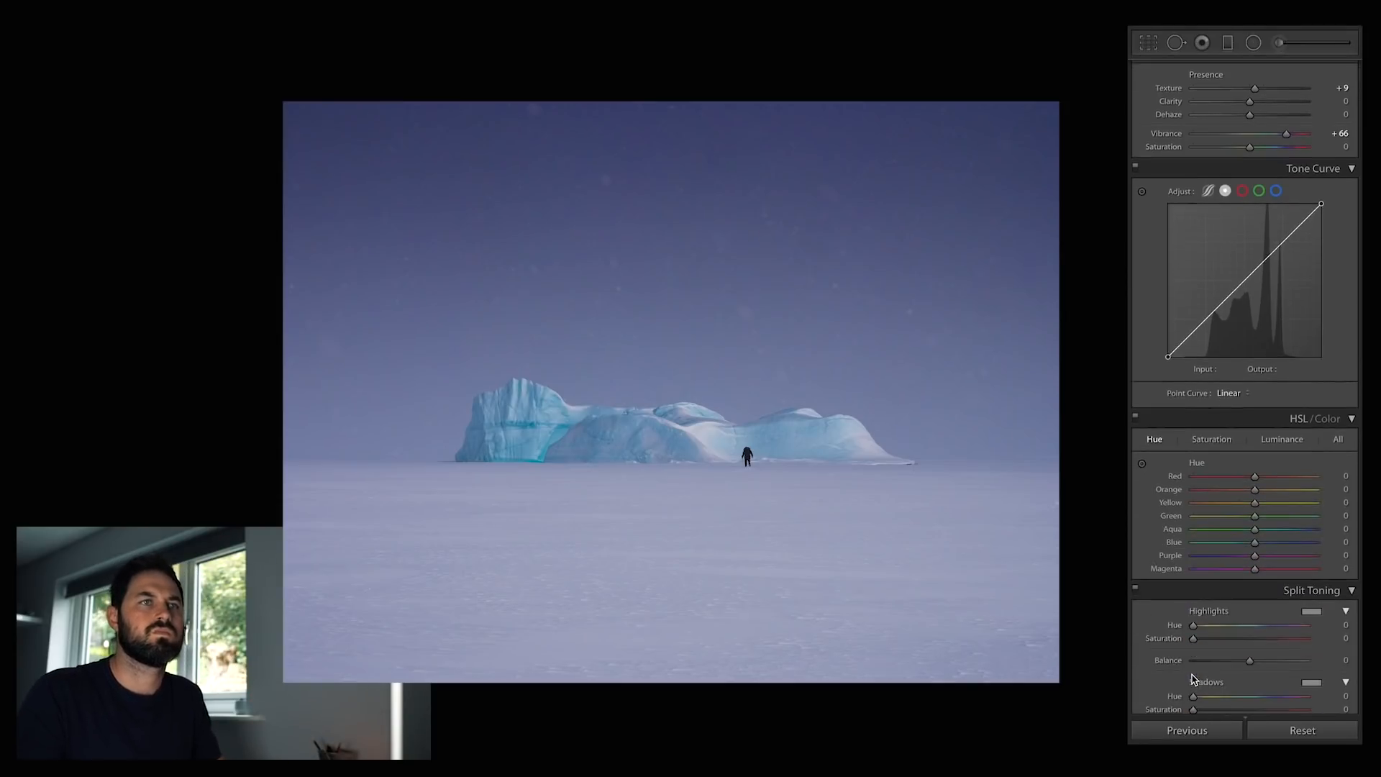
left_click(1189, 336)
left_click_drag(1172, 352, 1169, 348)
left_click_drag(1248, 287, 1249, 277)
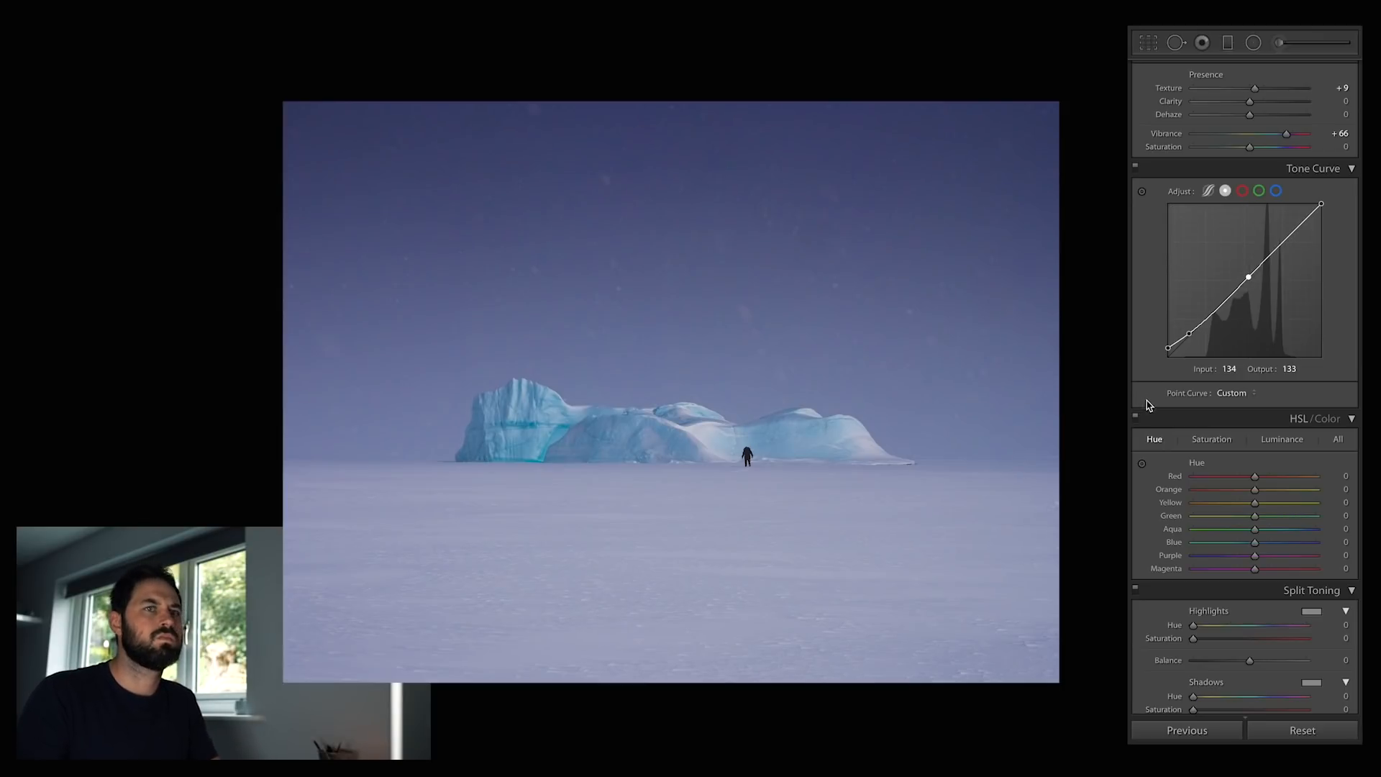
Lower the Aqua luminance to −59
scroll(1230, 466, "down", 5)
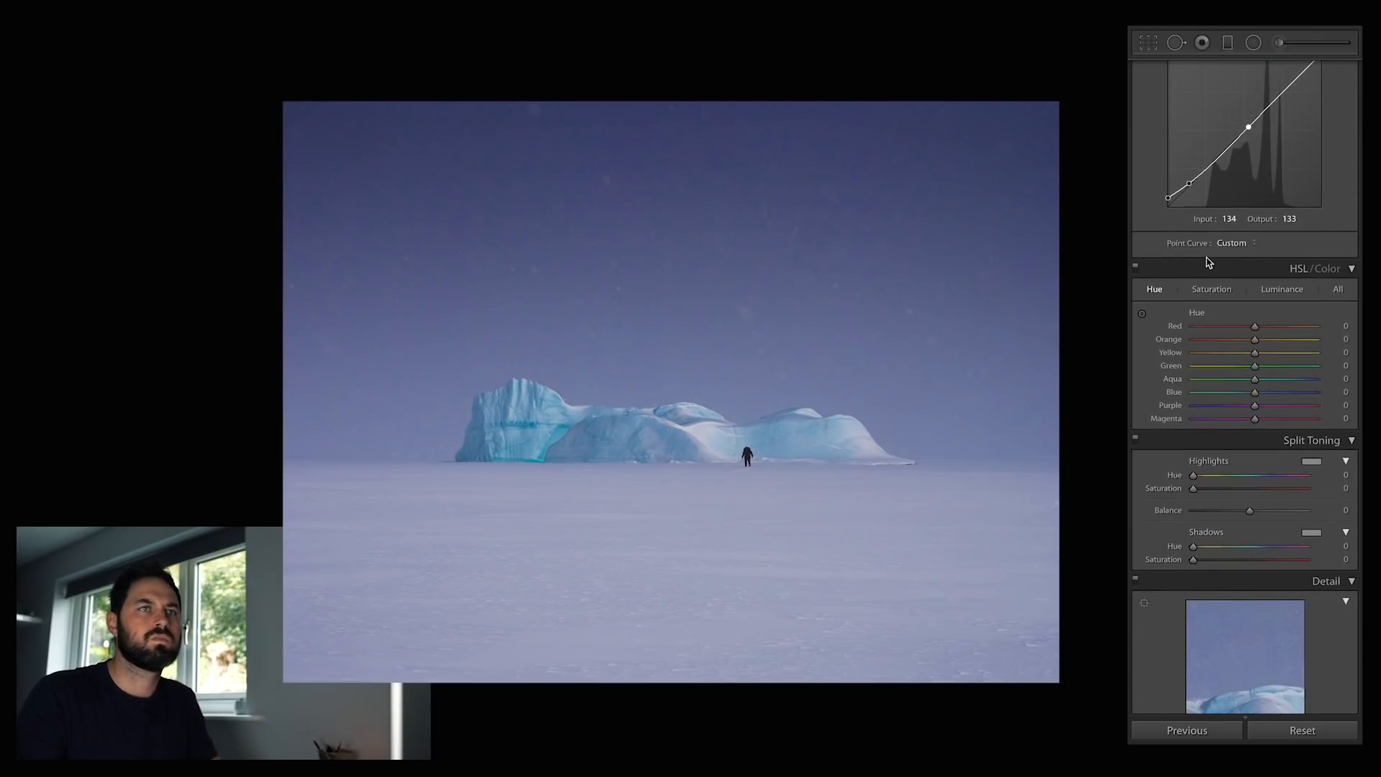
left_click(1279, 290)
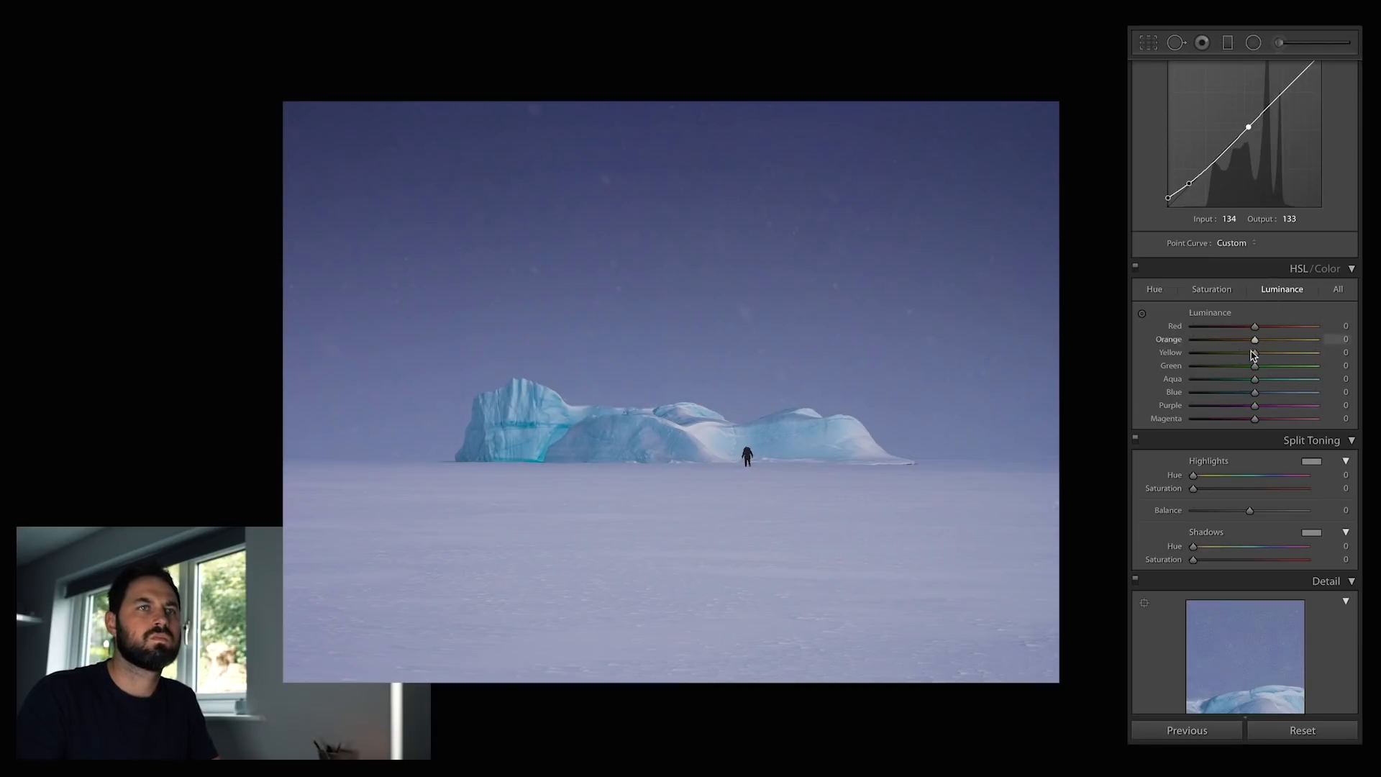
left_click_drag(1255, 385, 1219, 387)
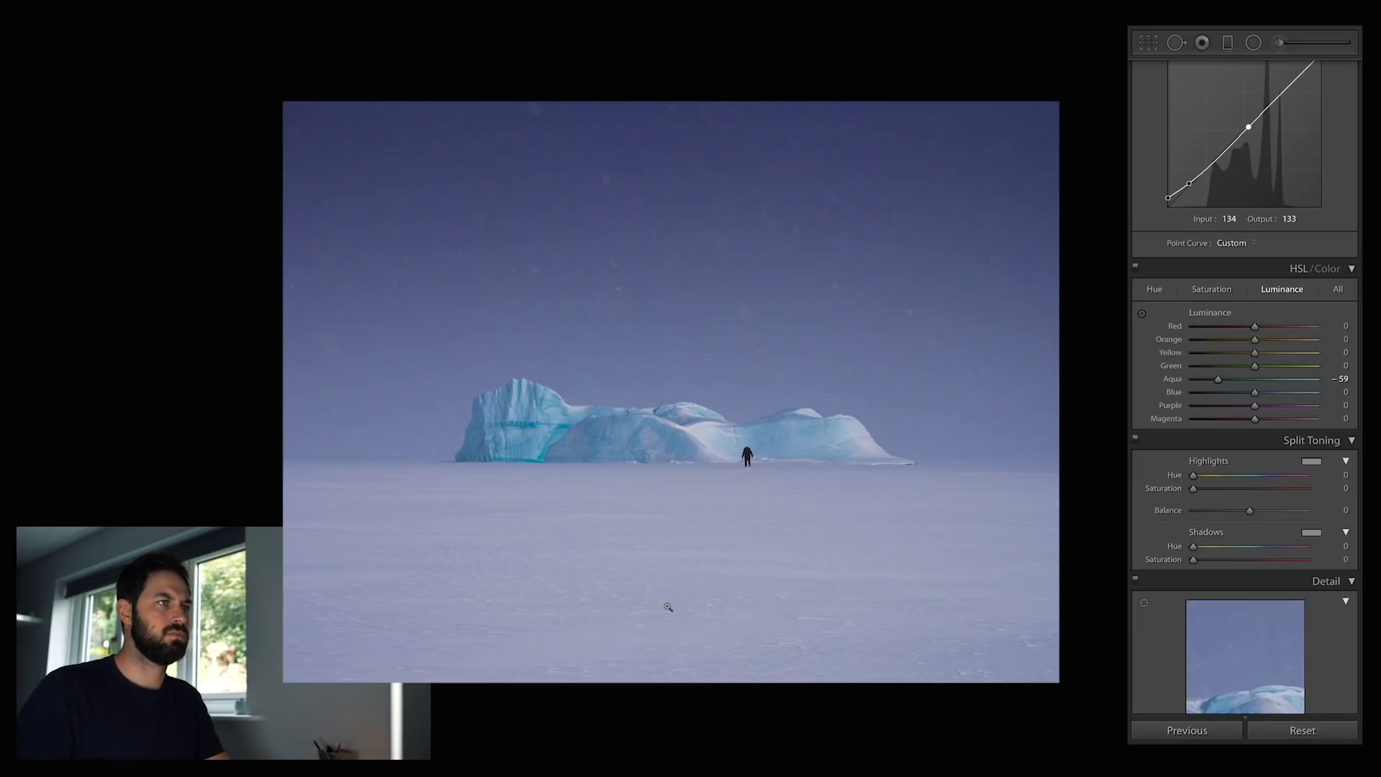
Split-tone the highlights with hue 31, saturation 3 and the shadows with hue 225, saturation 7, and compare the effect off and on
scroll(1143, 548, "down", 1)
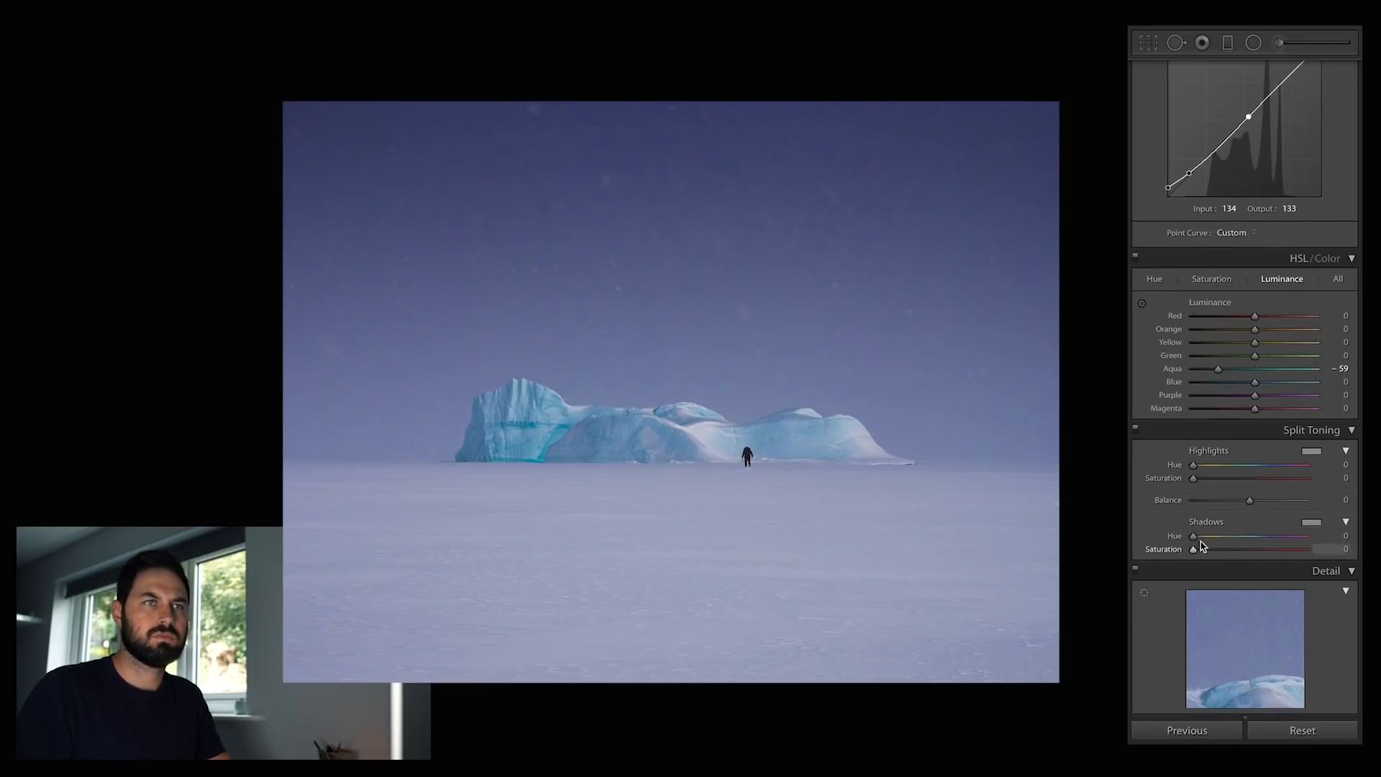
left_click_drag(1196, 467, 1198, 479)
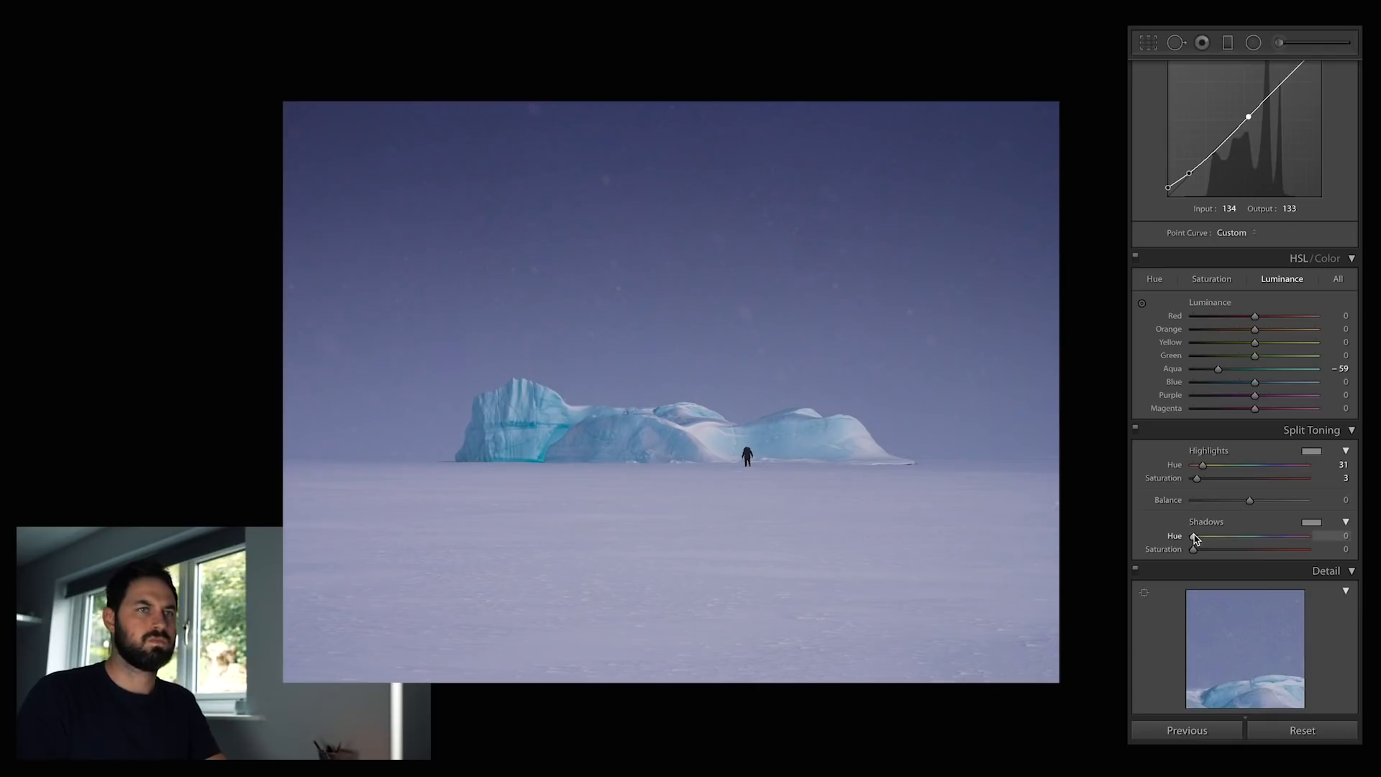
mouse_move(1196, 540)
left_mouse_down()
mouse_move(1267, 541)
mouse_move(1201, 550)
left_mouse_up()
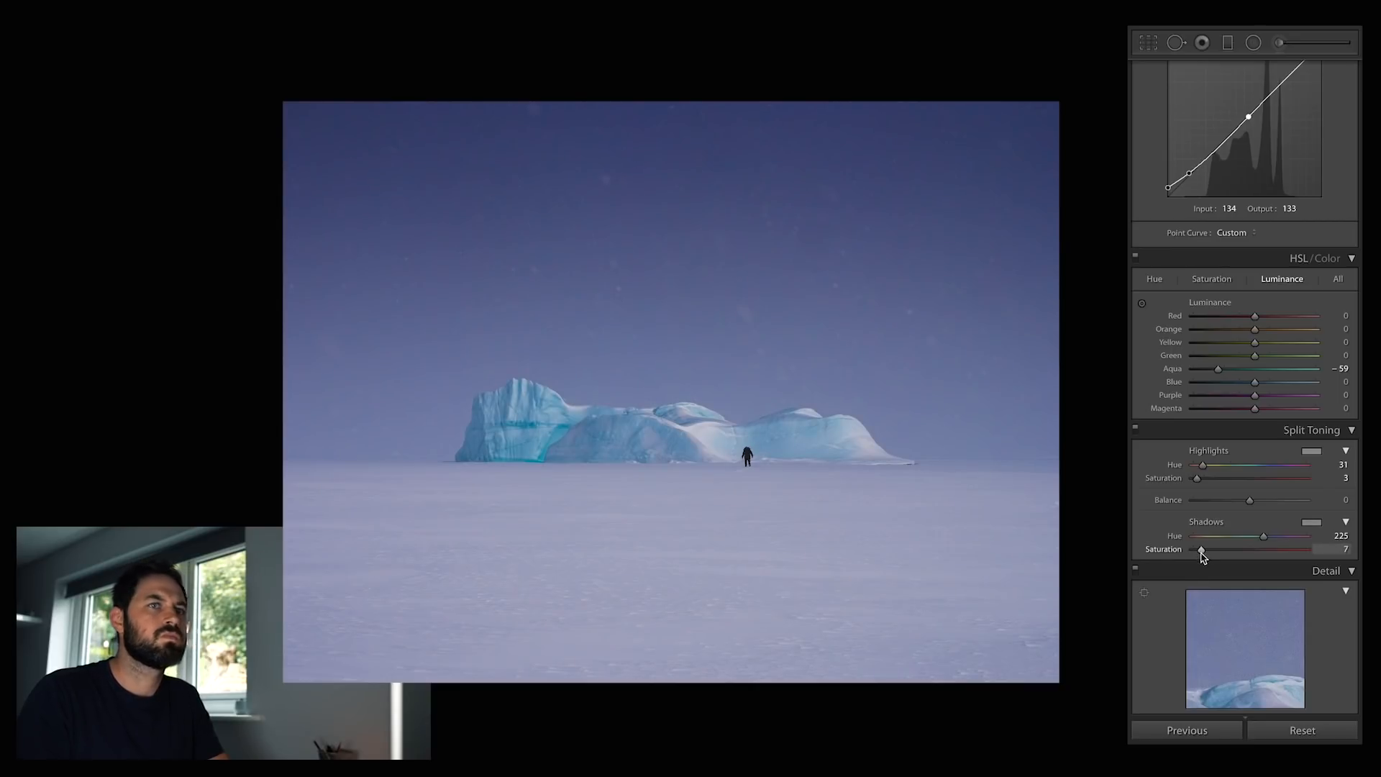
left_click(1136, 429)
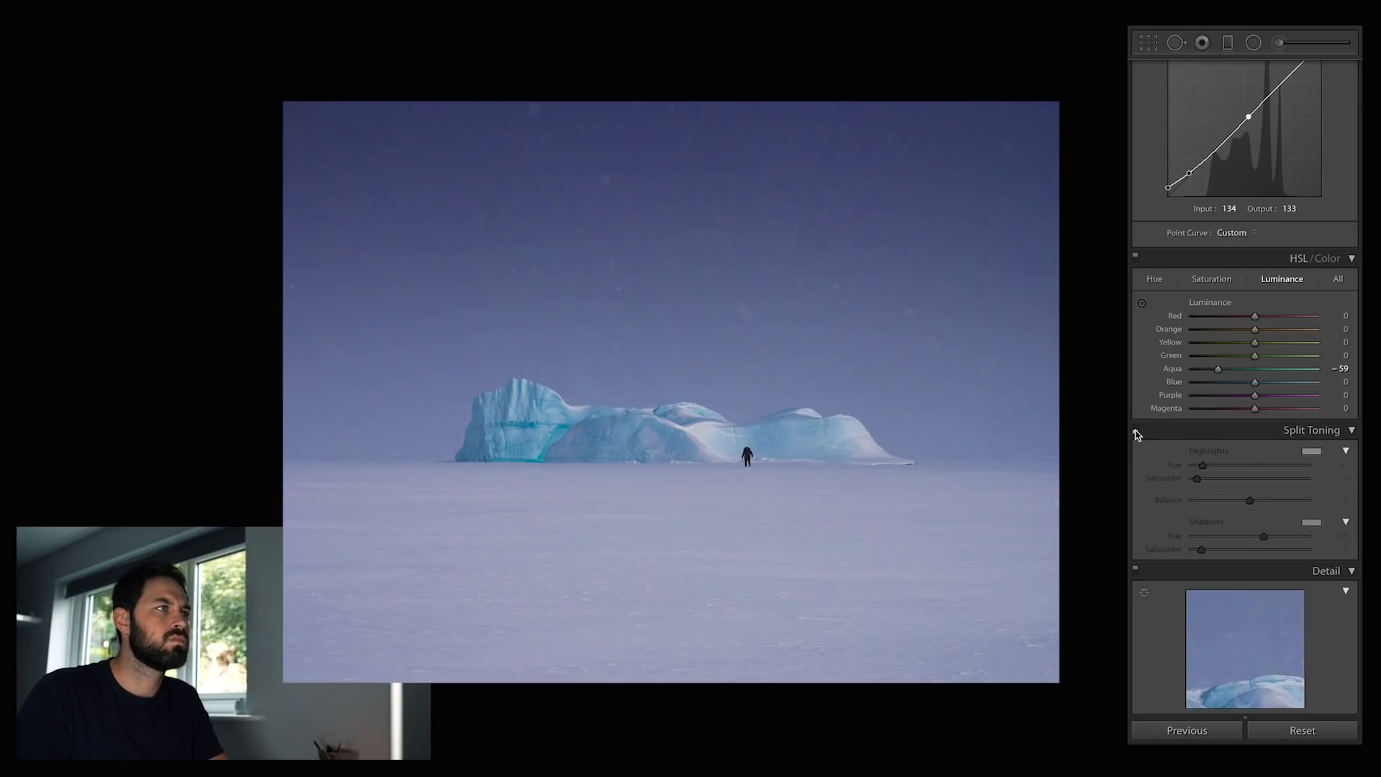
left_click(1136, 430)
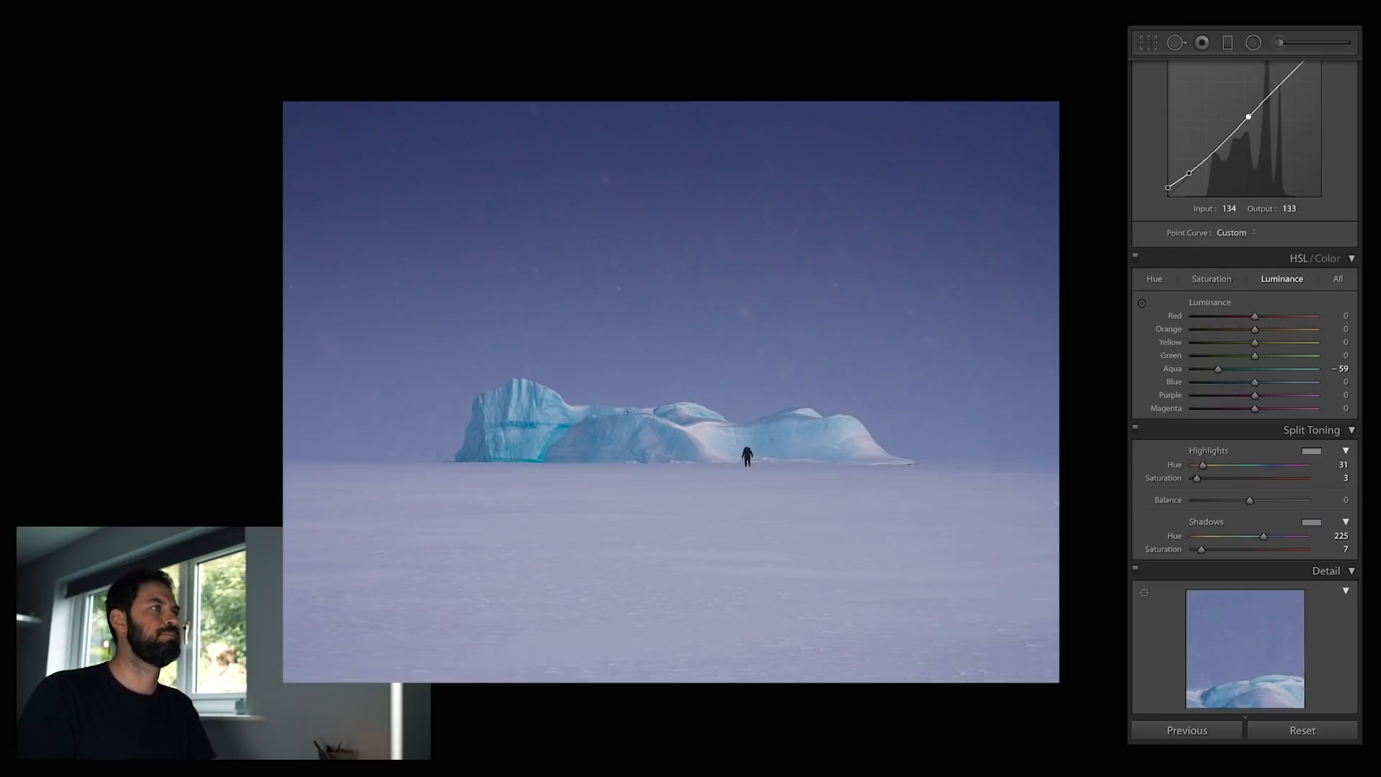
Open the next photo, the mountain fjord, and examine its cliffs, water, shoreline and foreground up close
key("Right")
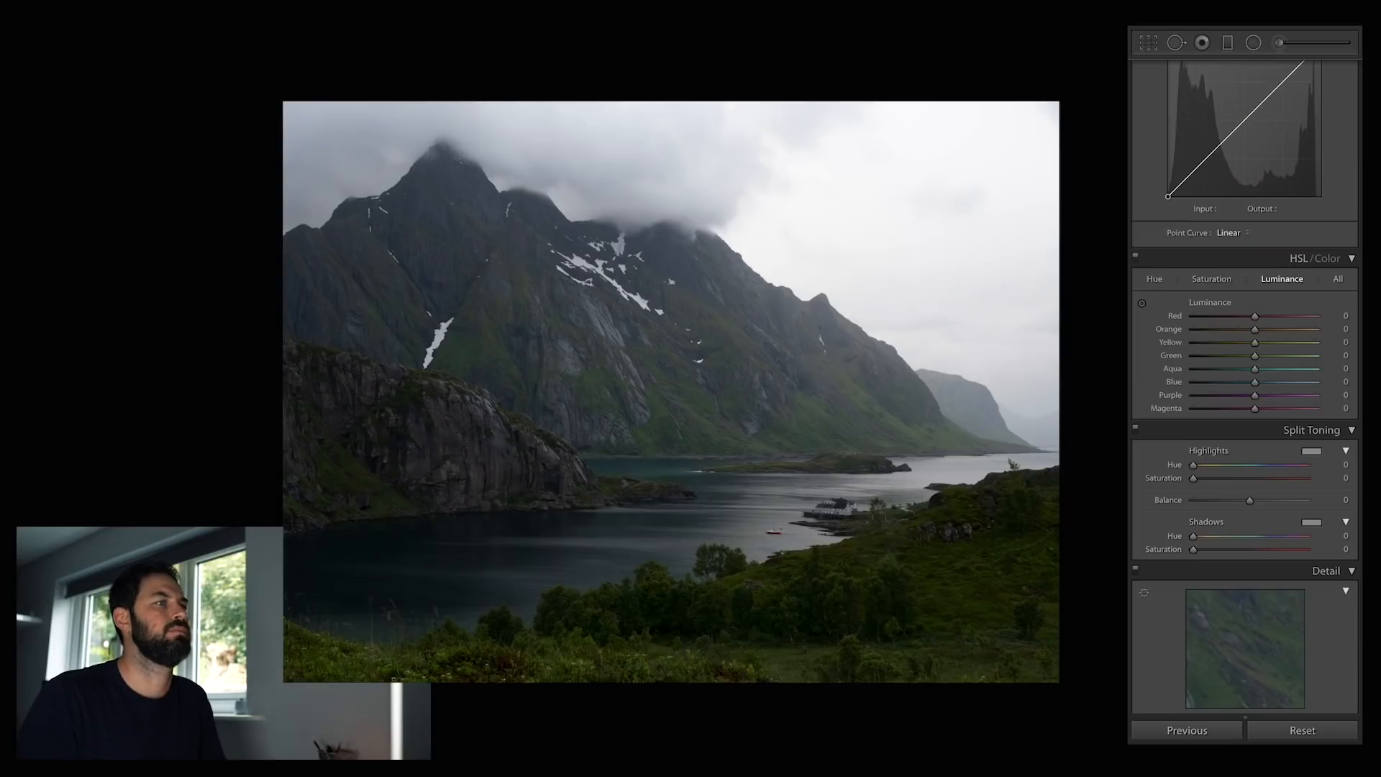
left_click(655, 494)
scroll(650, 494, "right", 3)
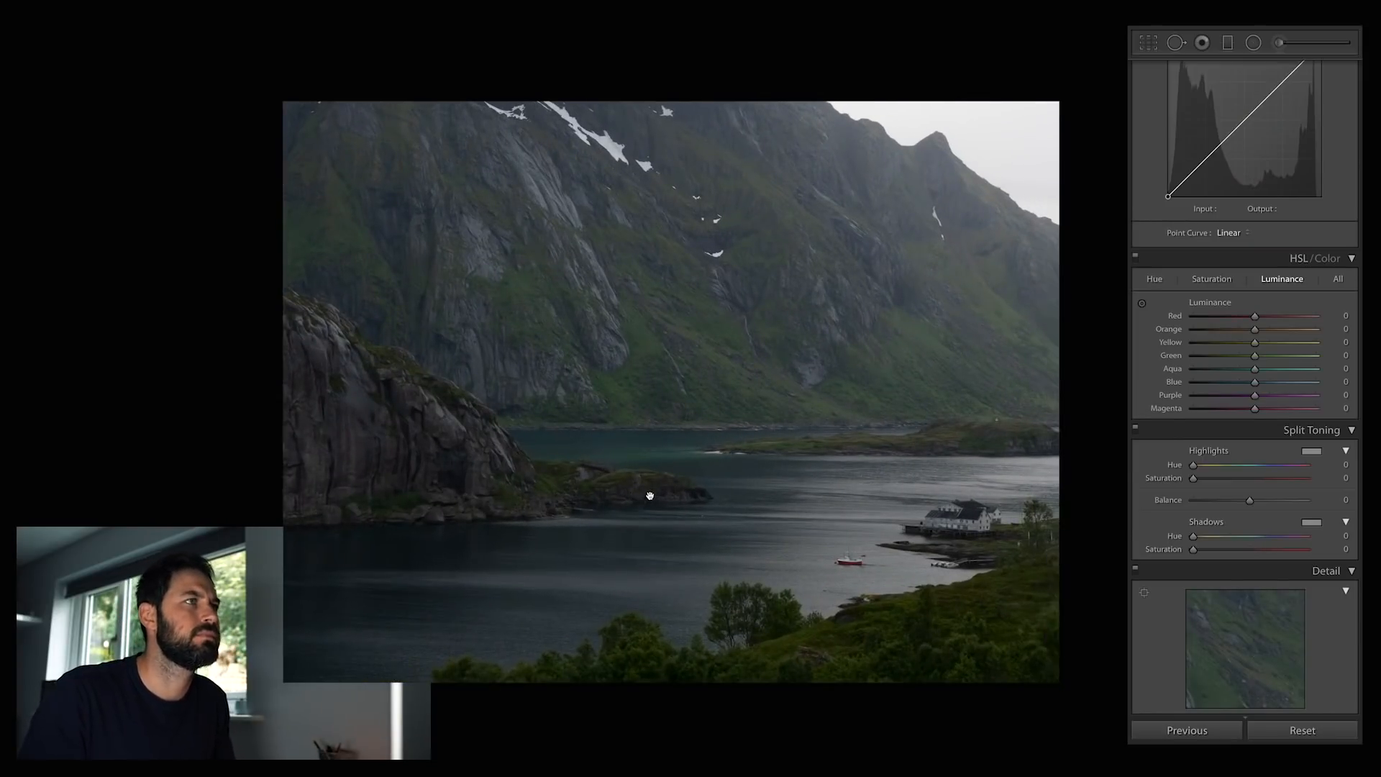
scroll(648, 495, "down", 3)
scroll(647, 498, "left", 5)
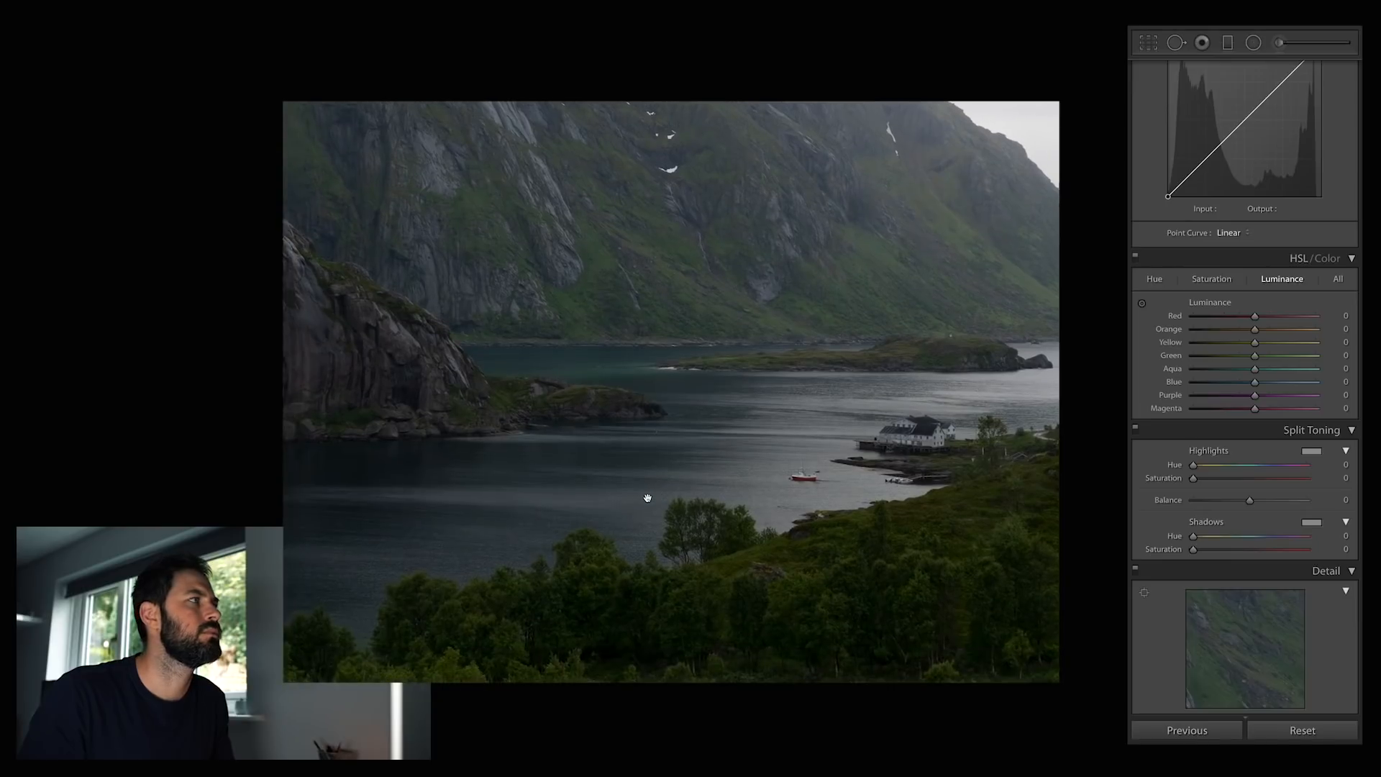
scroll(648, 497, "up", 5)
scroll(648, 498, "down", 6)
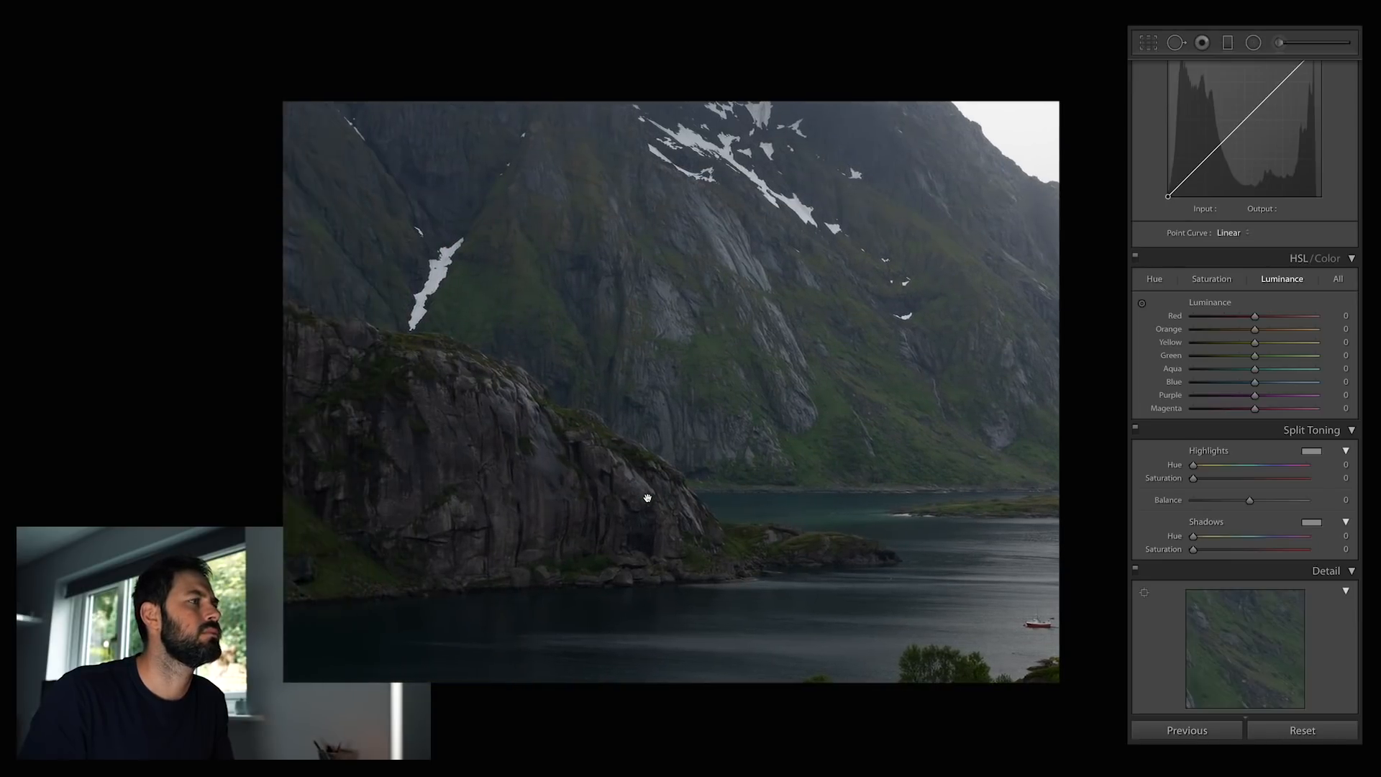
Examine the fjord's water, wooden house, red boat, snow patches and foreground trees at close zoom, ending at the full-frame view
scroll(648, 498, "left", 2)
scroll(647, 497, "right", 3)
scroll(648, 498, "right", 8)
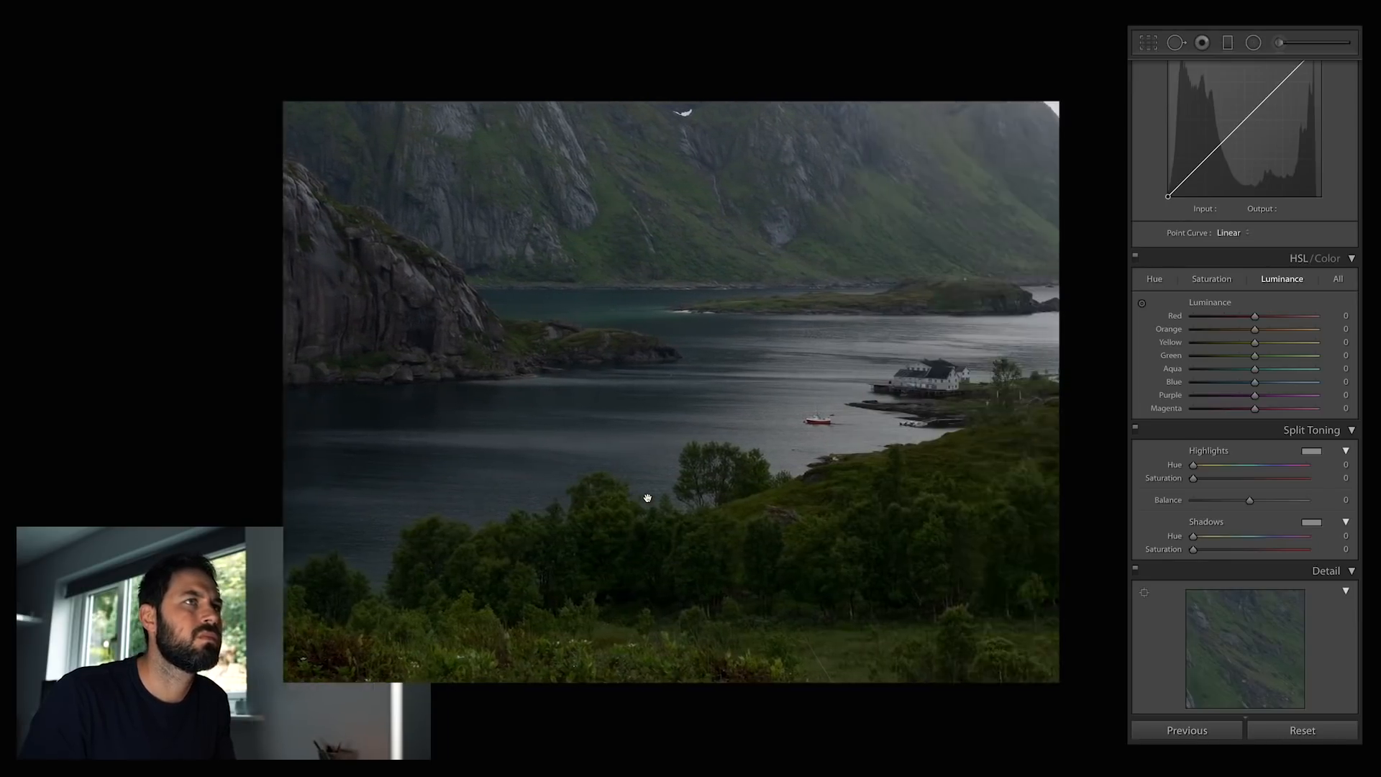
scroll(647, 498, "up", 5)
scroll(647, 497, "up", 3)
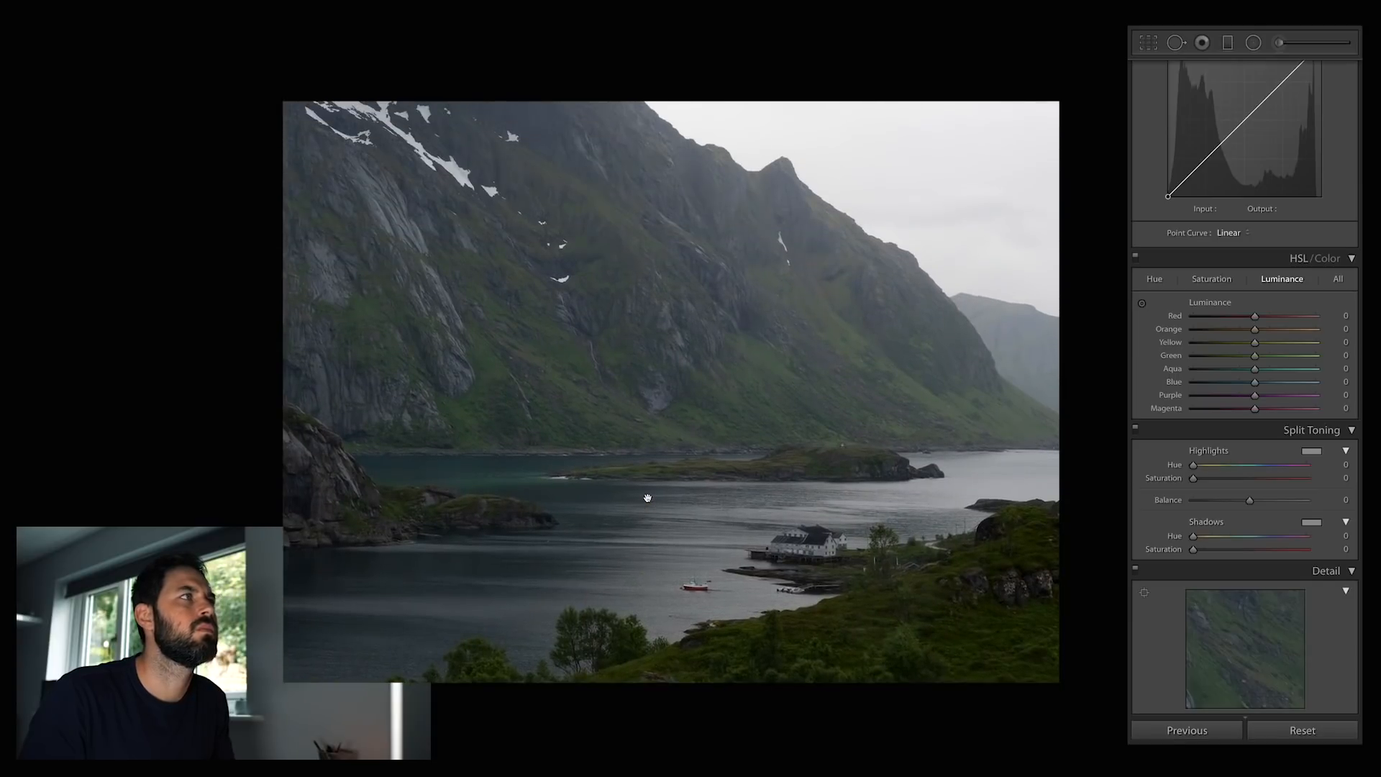
scroll(647, 498, "down", 5)
scroll(647, 498, "left", 3)
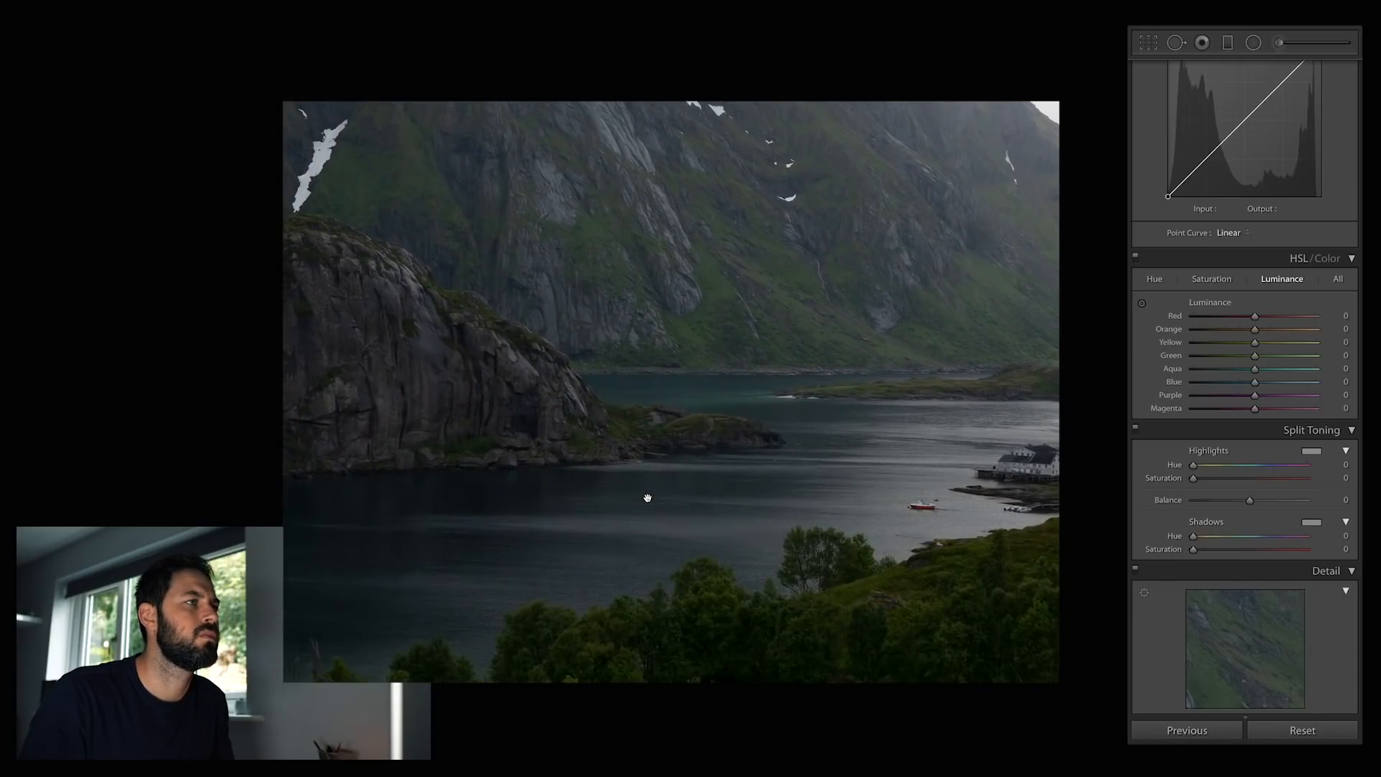
left_click(647, 498)
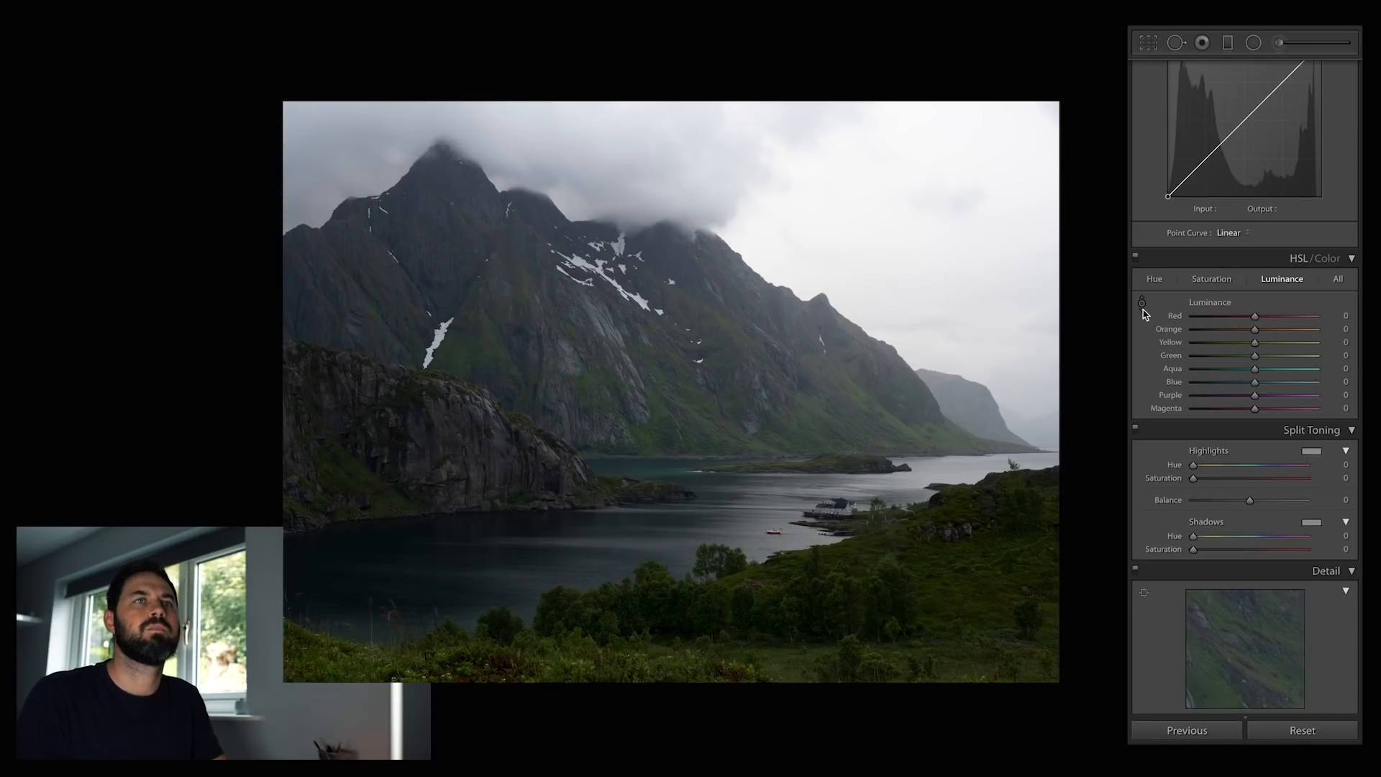
Set the photo's Exposure to +0.35, Highlights to −66, Shadows to +52 and Texture to +14
scroll(1143, 315, "up", 10)
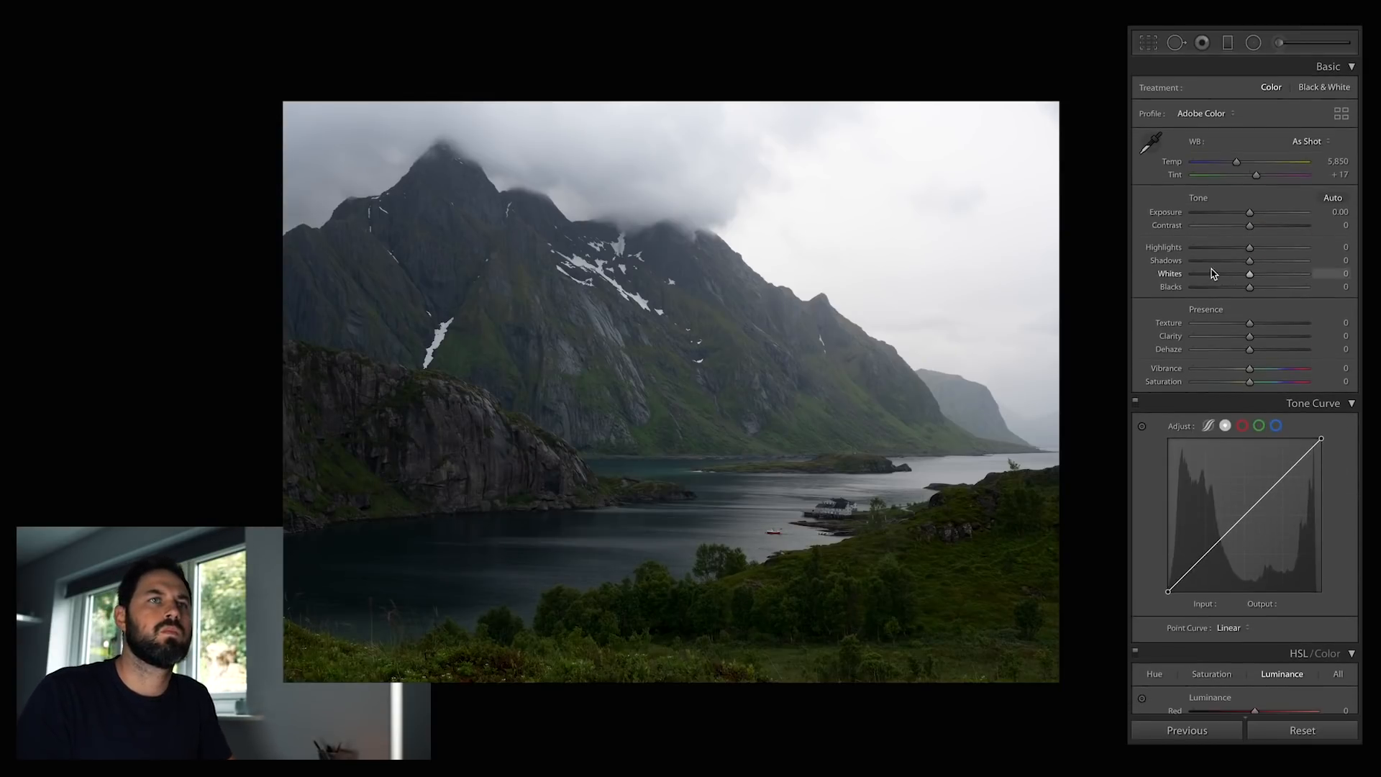
left_click_drag(1249, 215, 1254, 215)
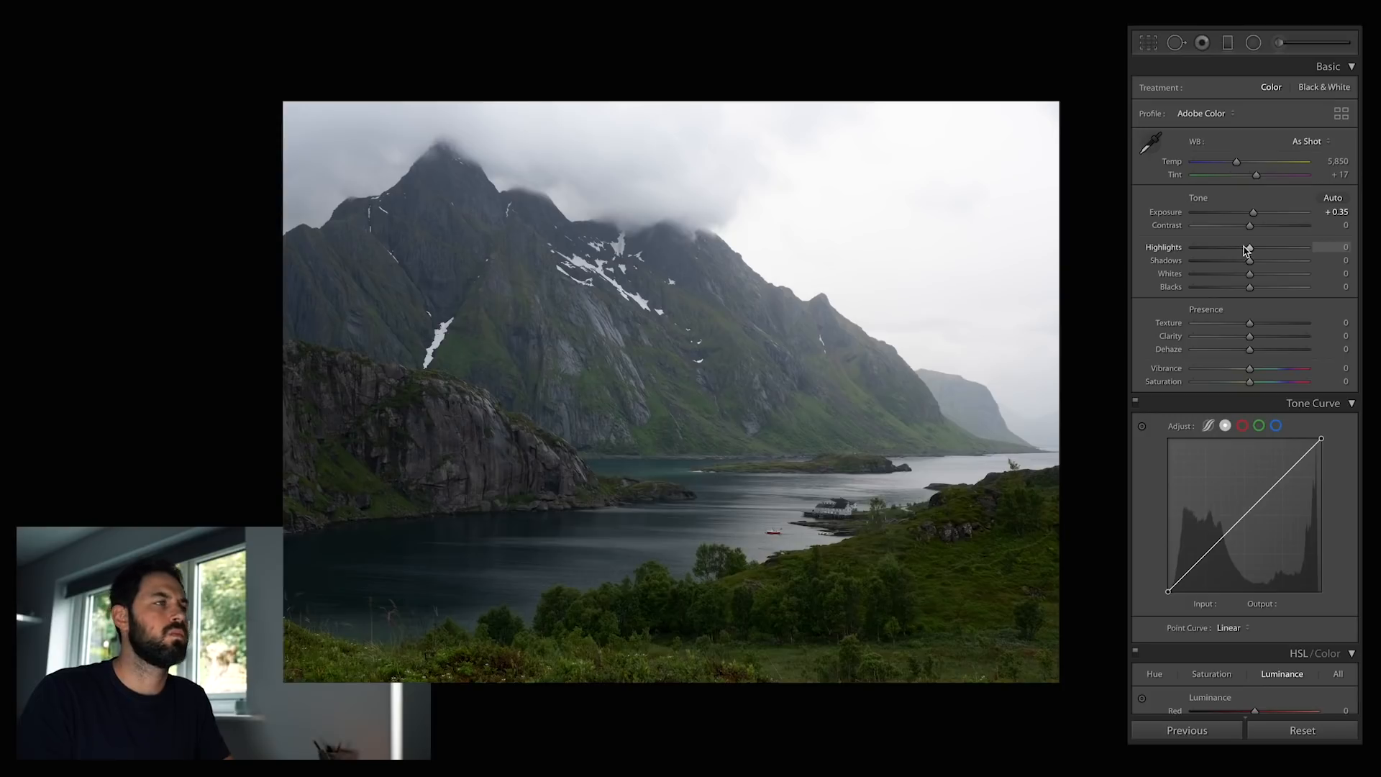
left_click_drag(1249, 248, 1279, 265)
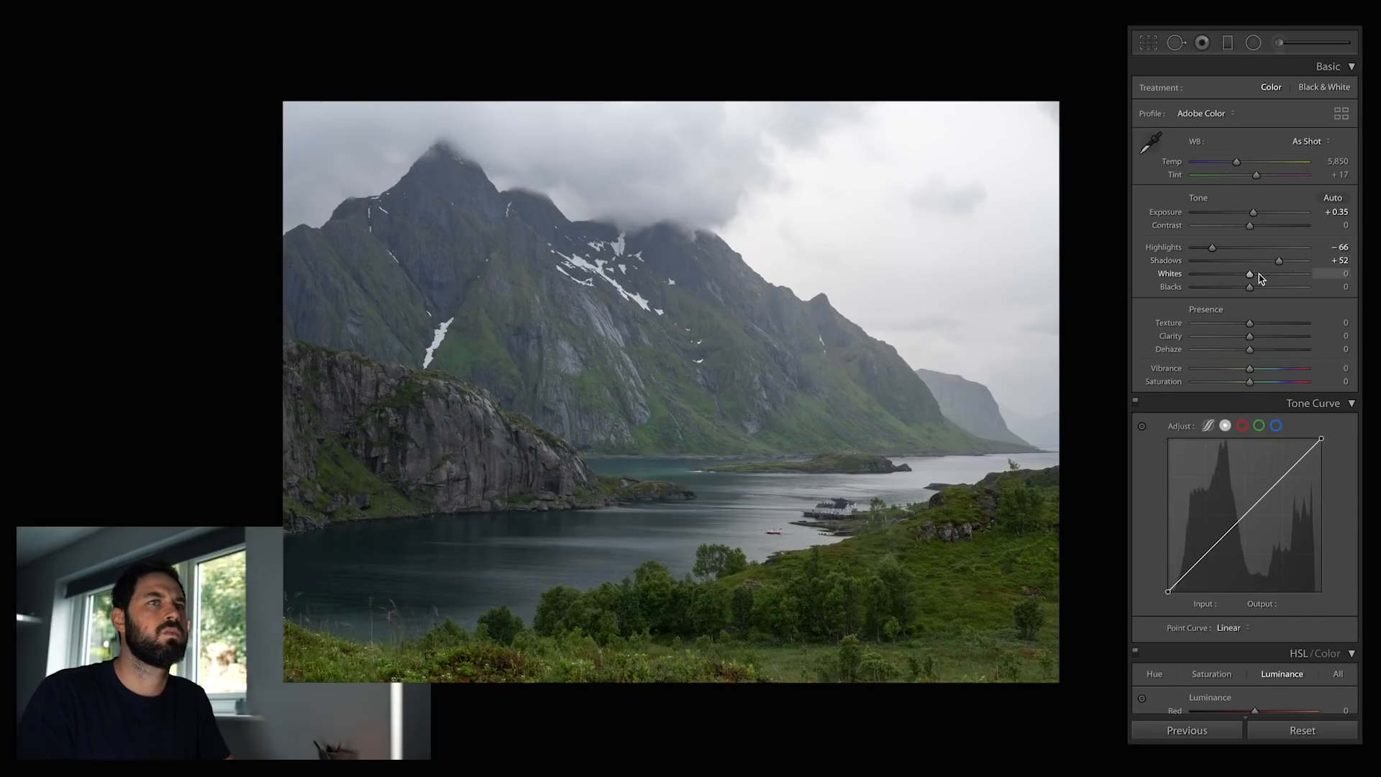
scroll(1255, 265, "down", 1)
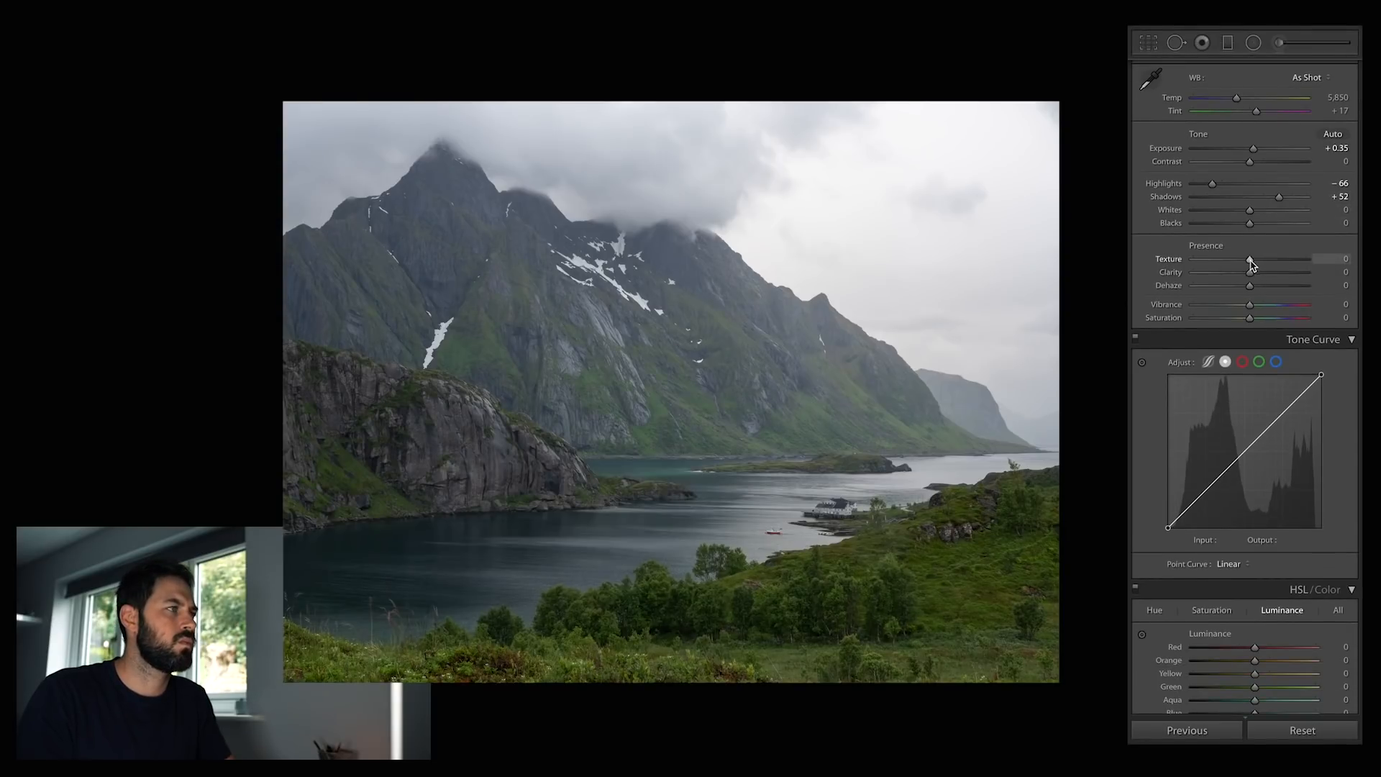
left_click_drag(1252, 264, 1259, 265)
scroll(1254, 273, "down", 1)
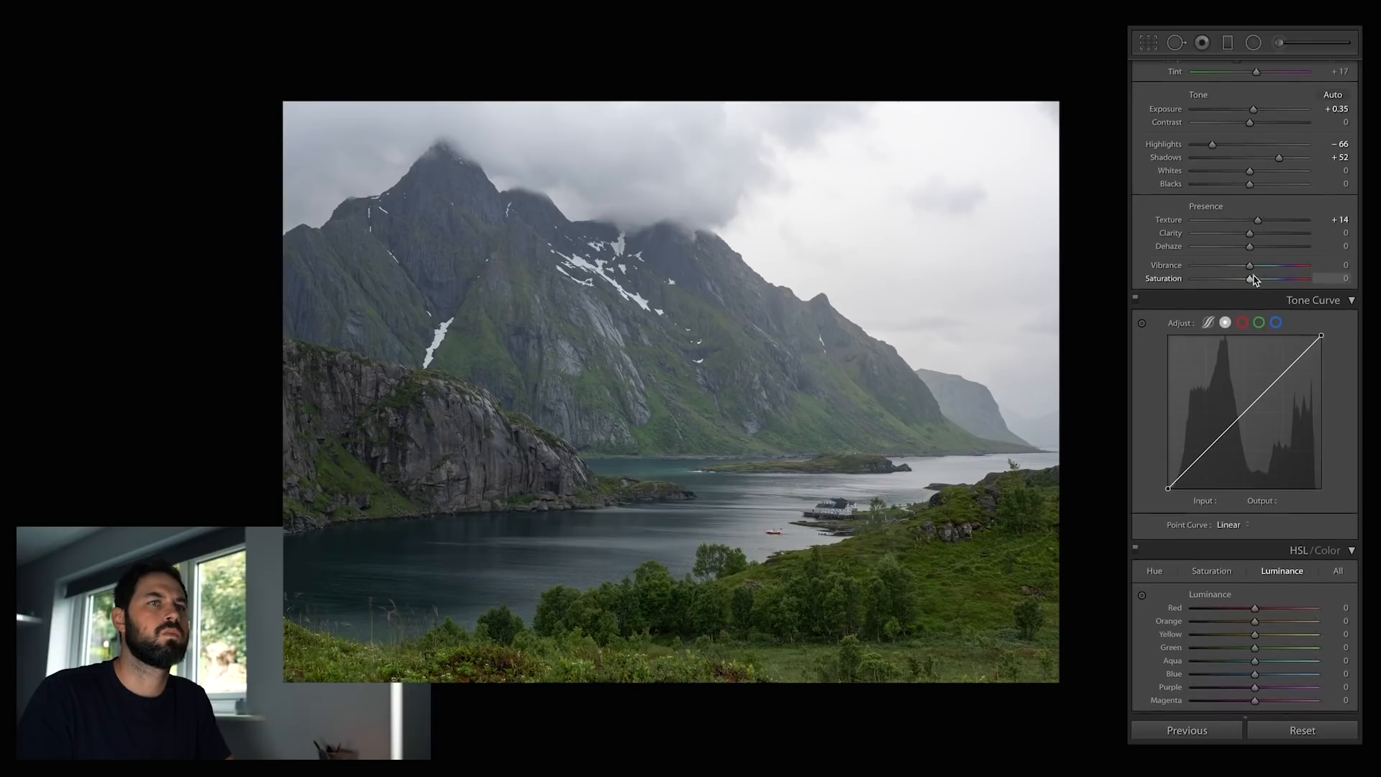
Shape the tone curve with a shadow anchor at 35/38, a lifted black point at 1/13 and a midtone point at 148/149
scroll(1254, 279, "down", 2)
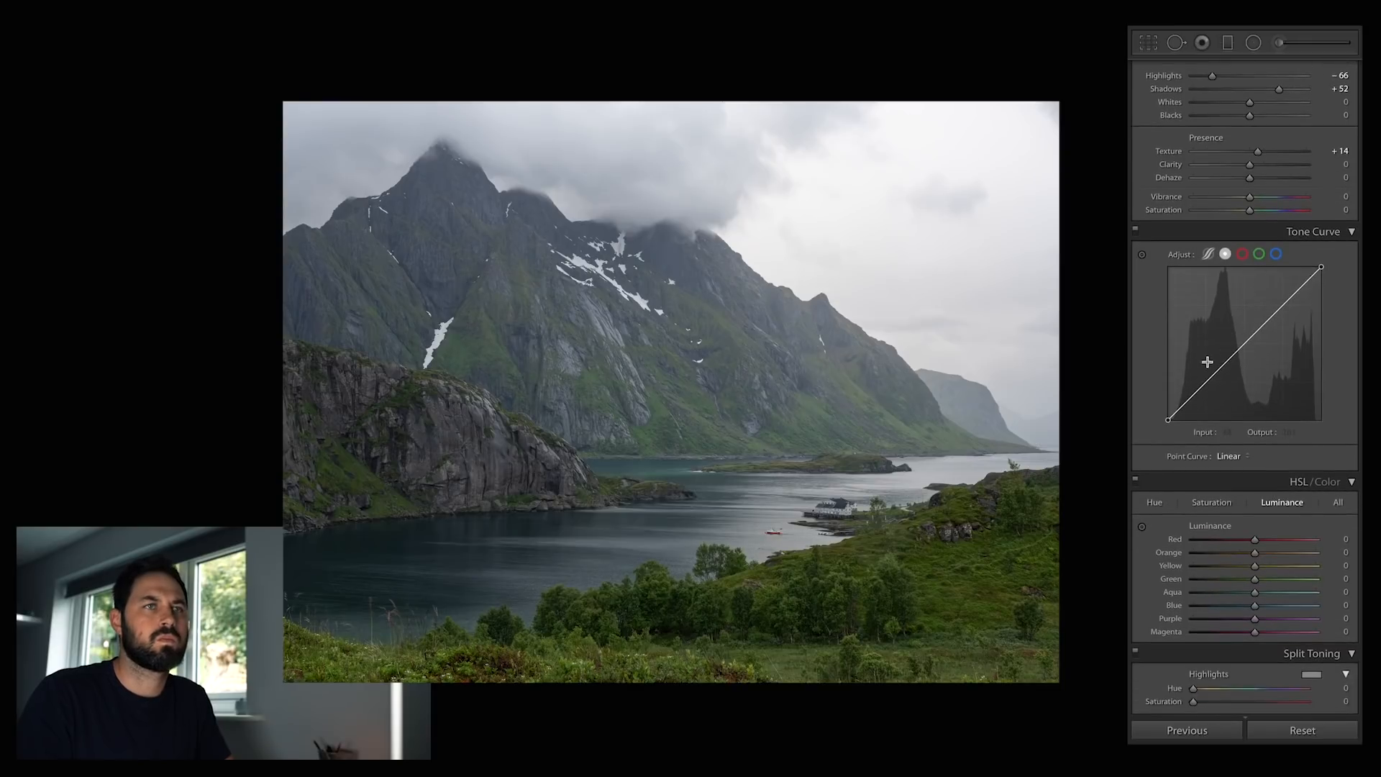
left_click(1189, 399)
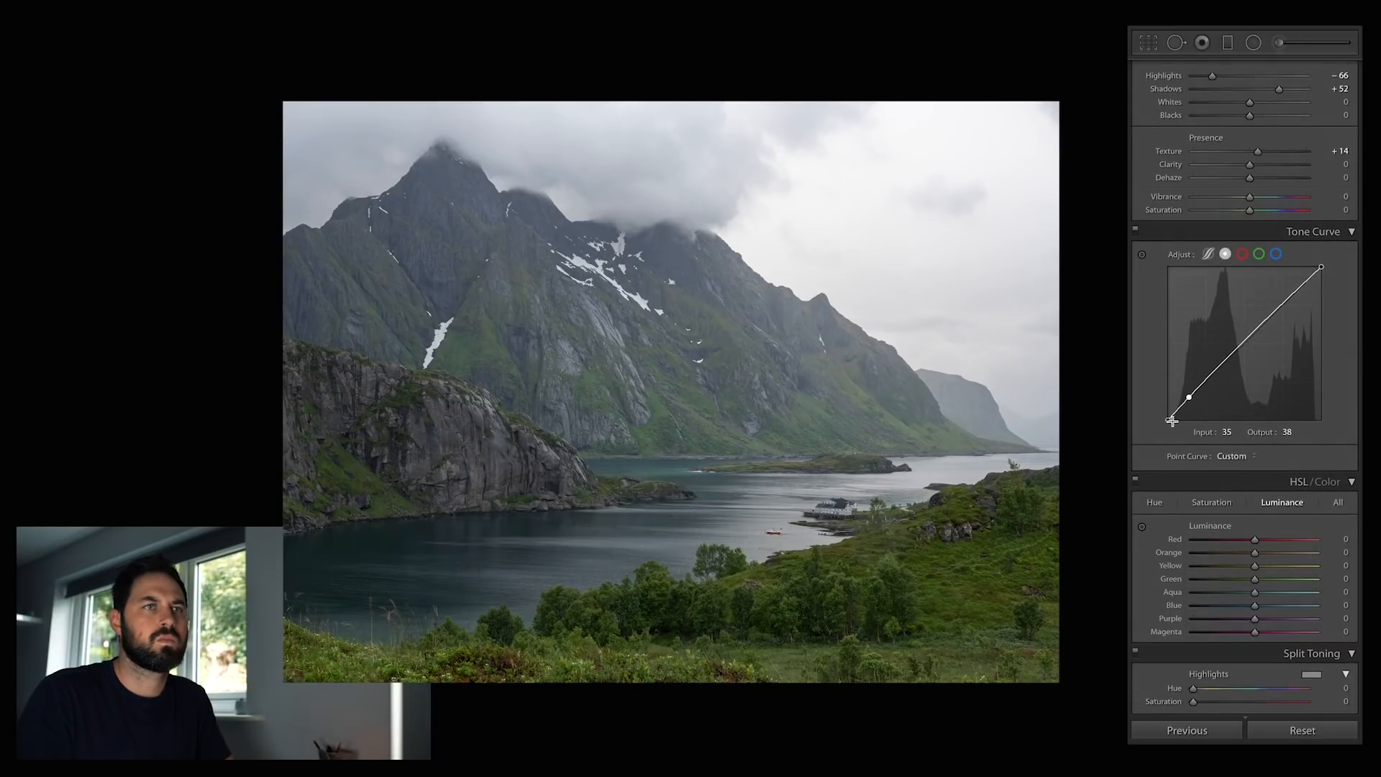
left_click_drag(1168, 421, 1170, 417)
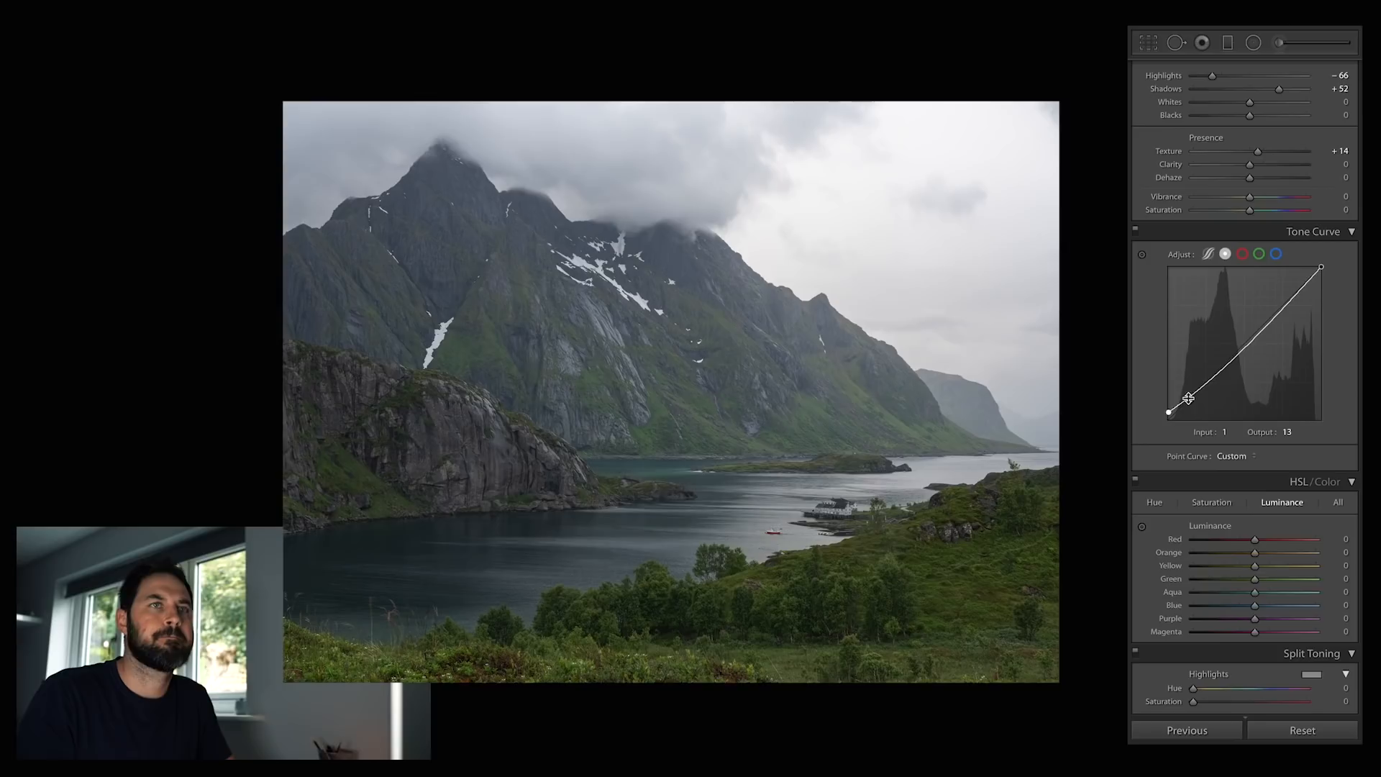
left_click_drag(1260, 332, 1258, 331)
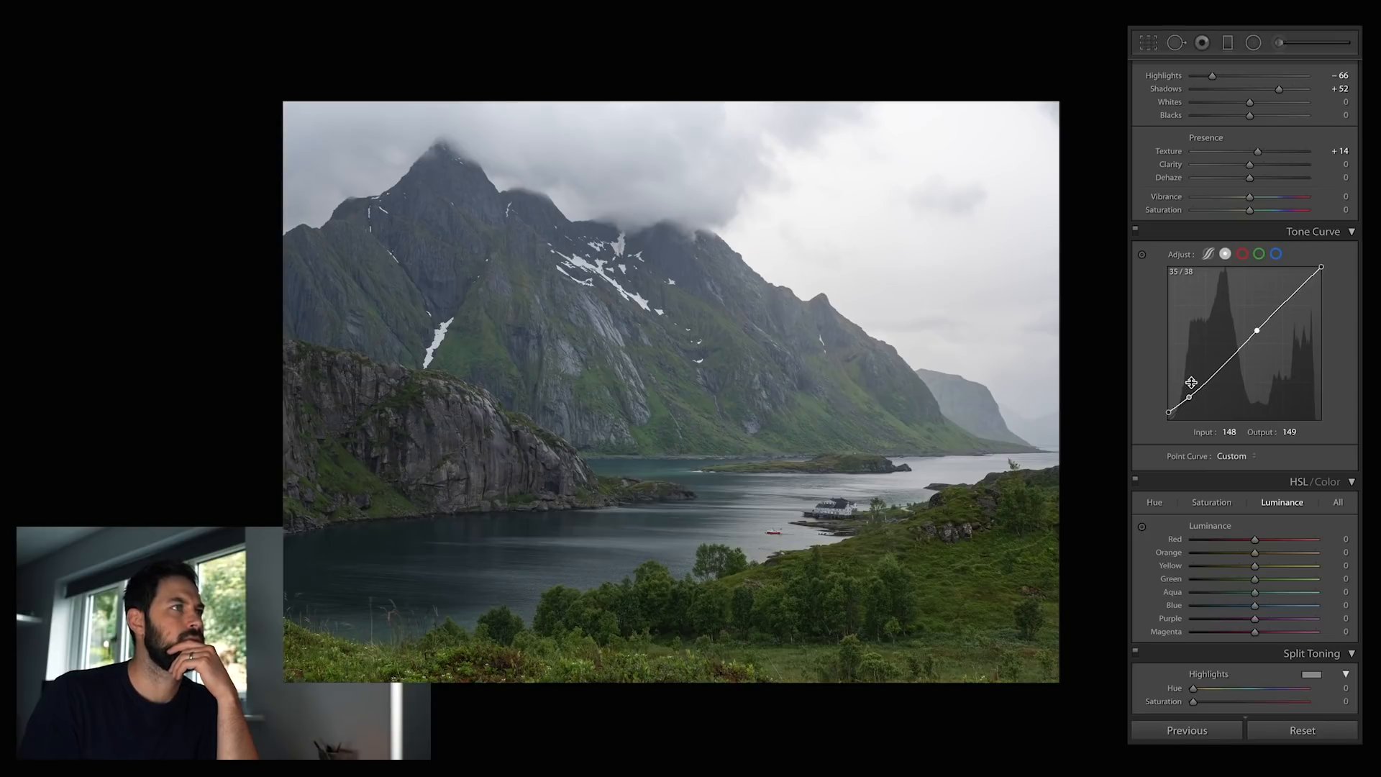
Curve the red channel, lowering the shadows at input 63, output 57 and raising the highlights at input 178, output 184
left_click(1242, 254)
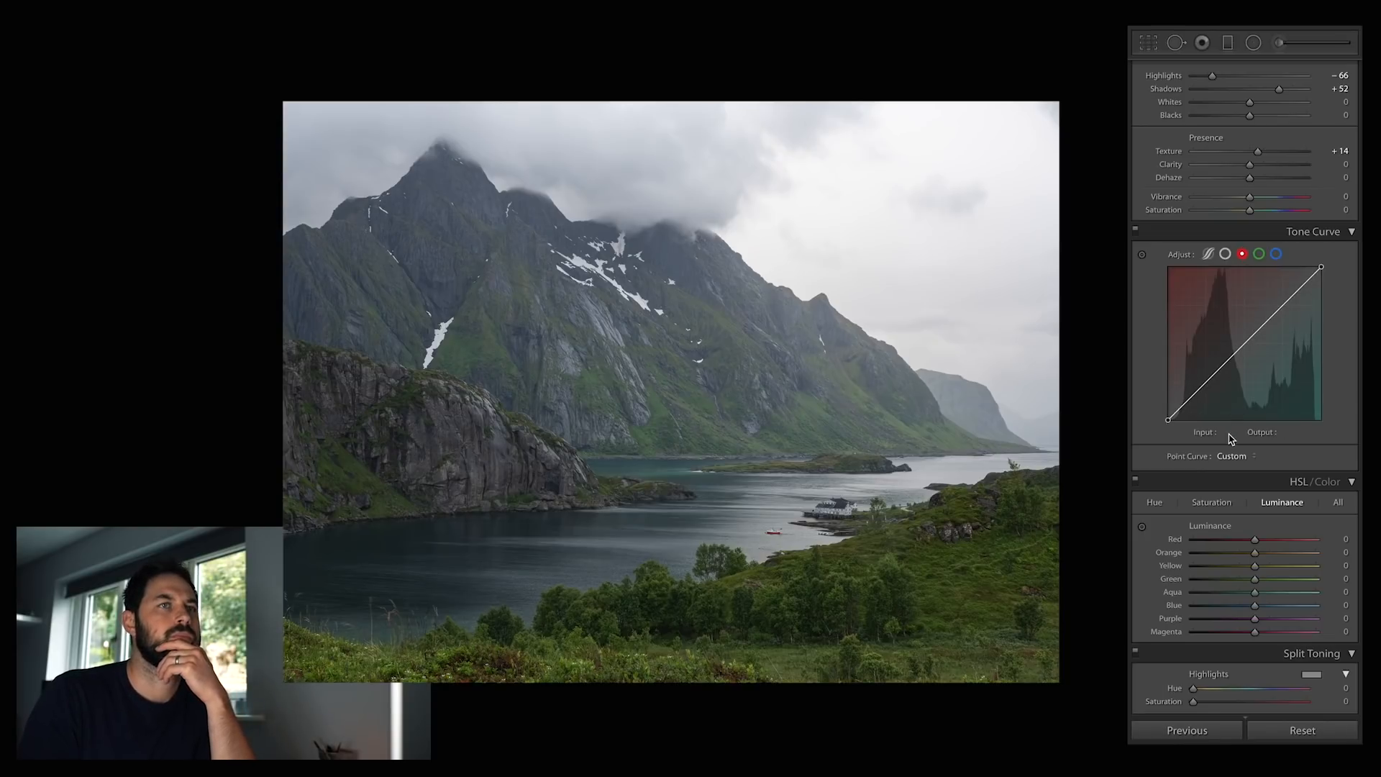
left_click_drag(1206, 382, 1207, 388)
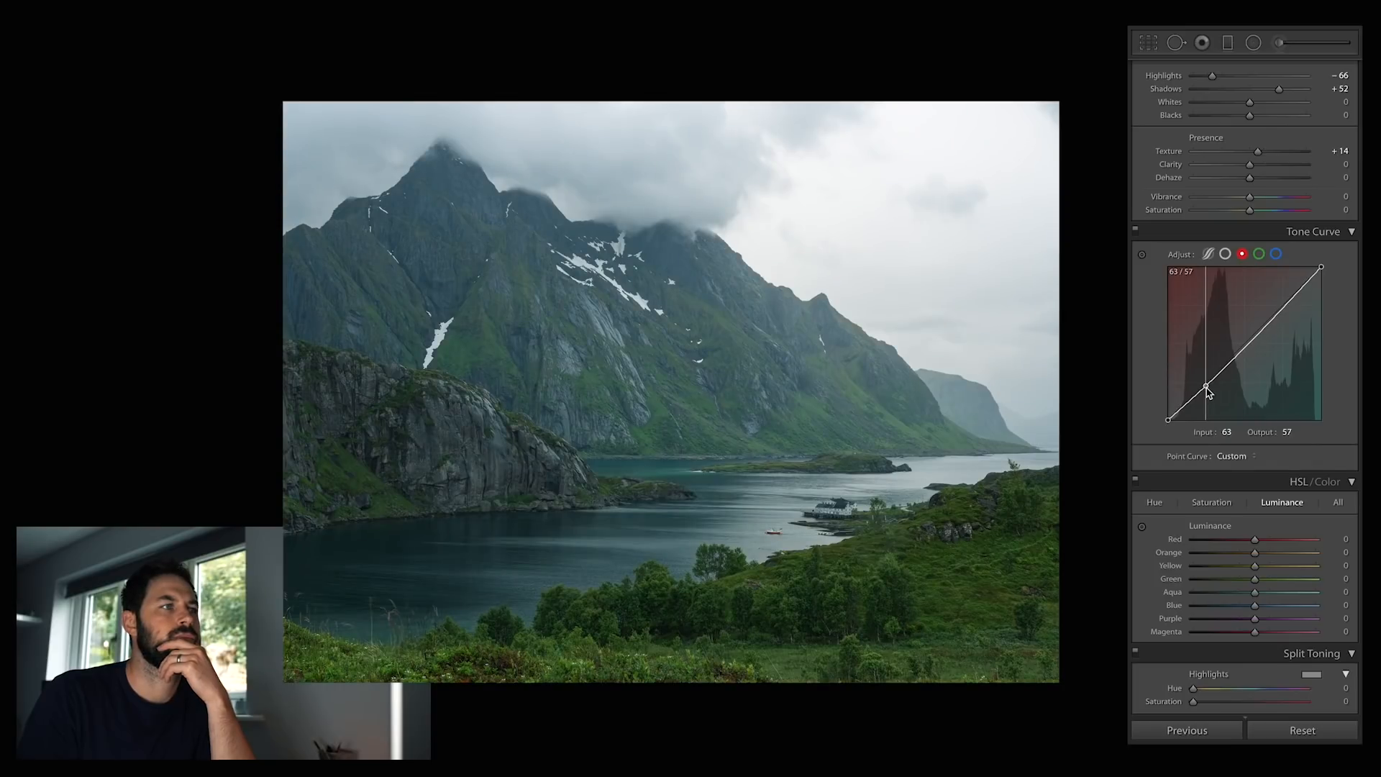
left_click_drag(1277, 318, 1277, 315)
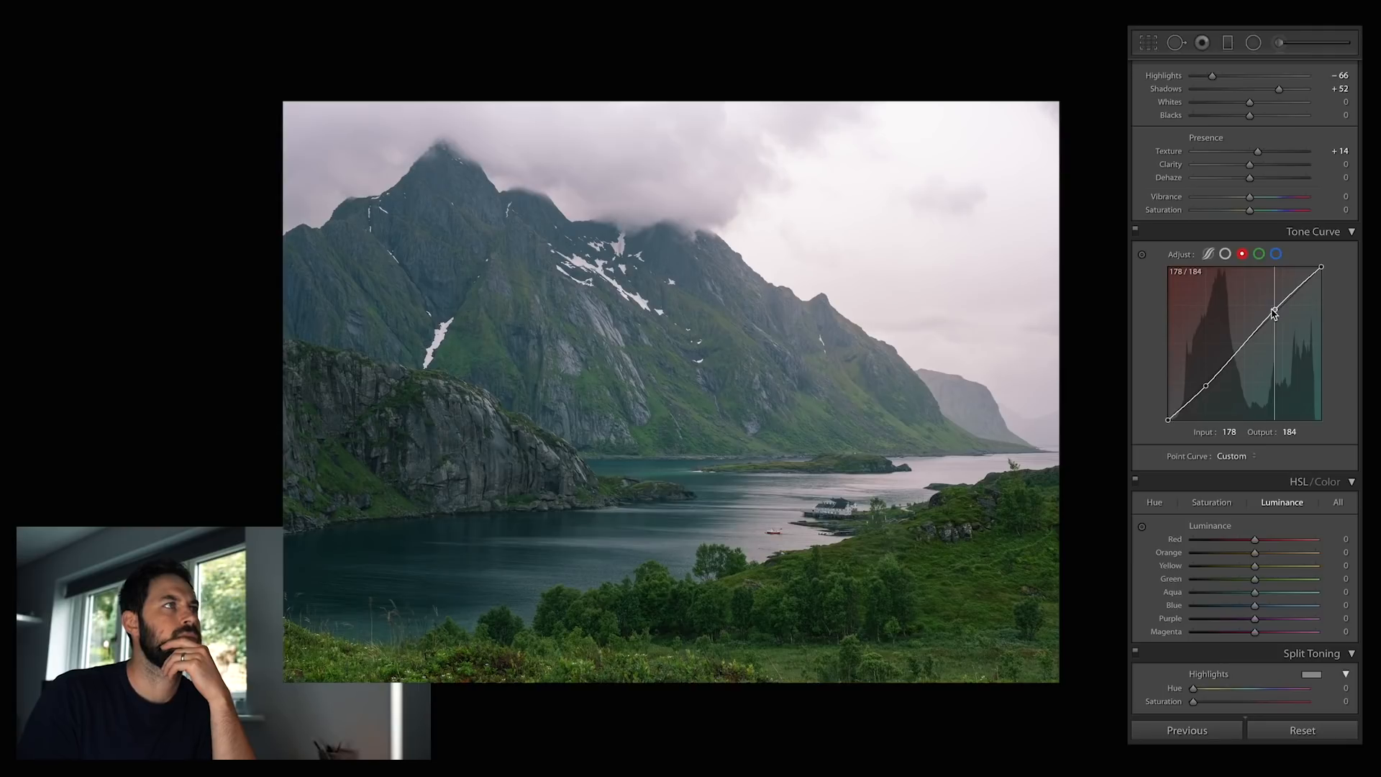
Curve the green channel with a shadow point at 48/43, a midtone point at 133/135 and a highlight point at 185/193
left_click(1259, 254)
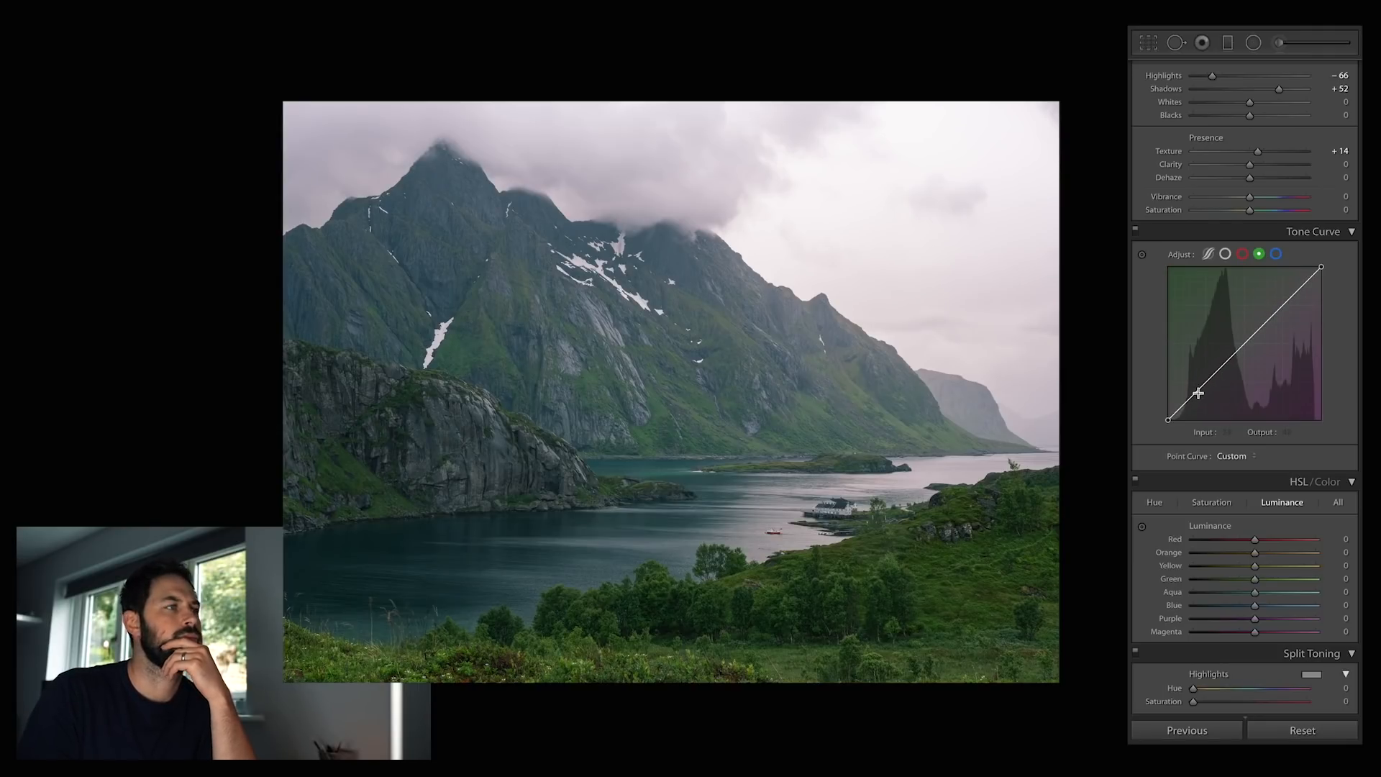
left_click_drag(1195, 395, 1198, 400)
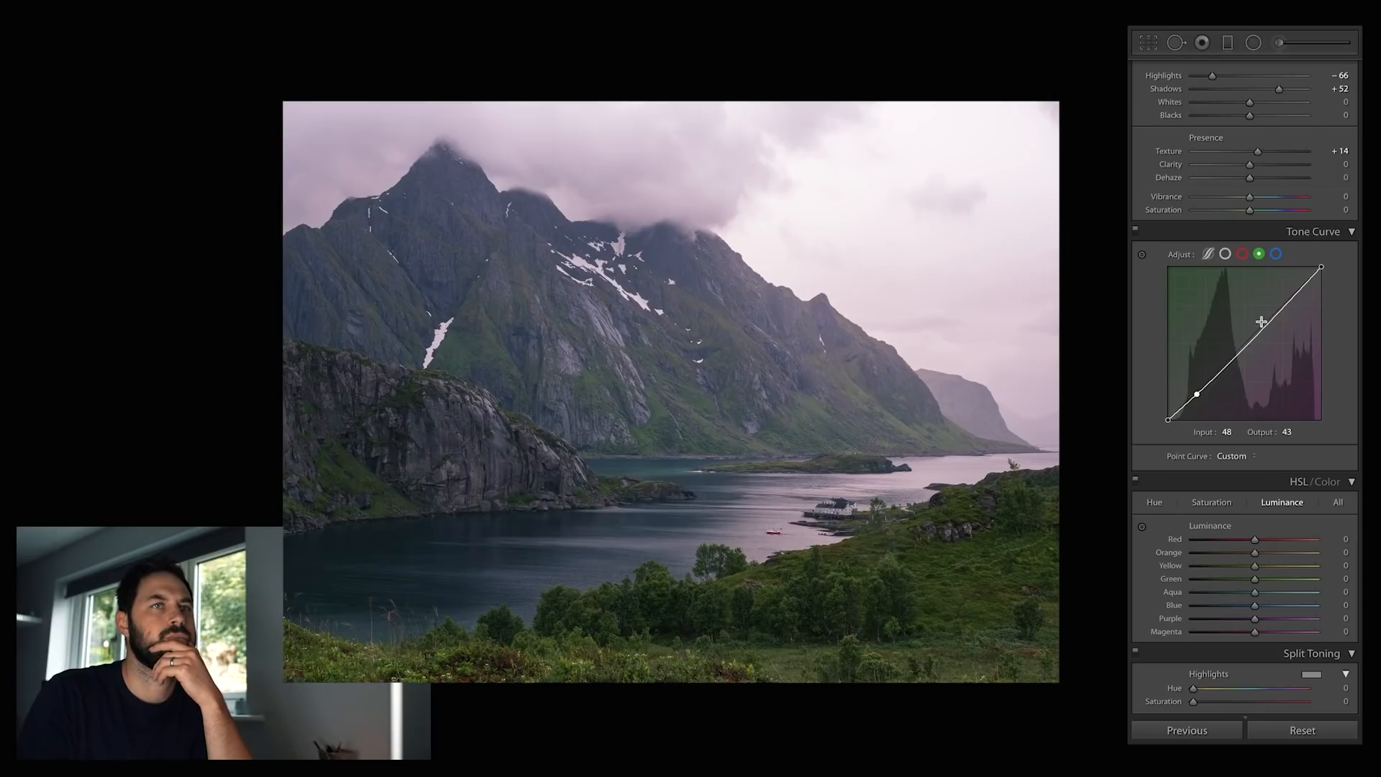
left_click_drag(1249, 342, 1249, 346)
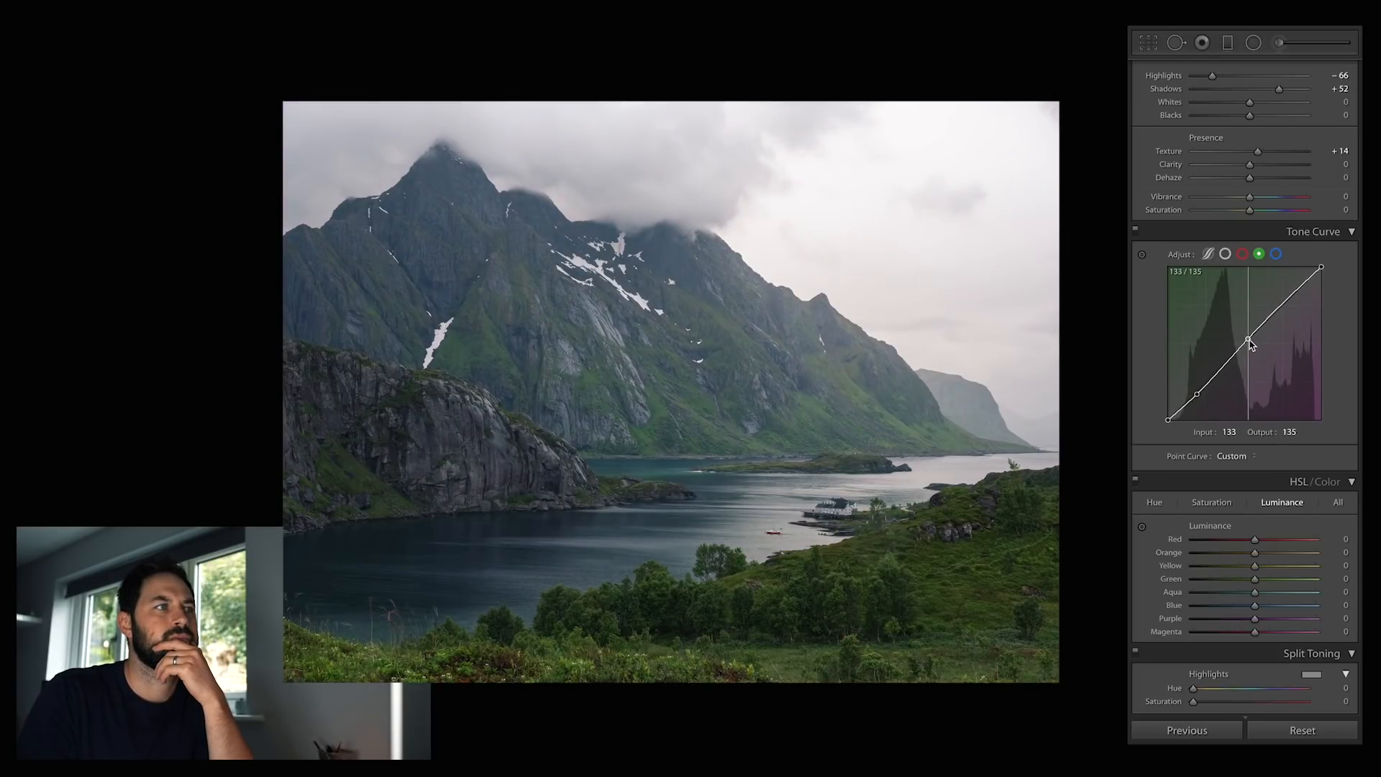
left_click_drag(1281, 303, 1281, 305)
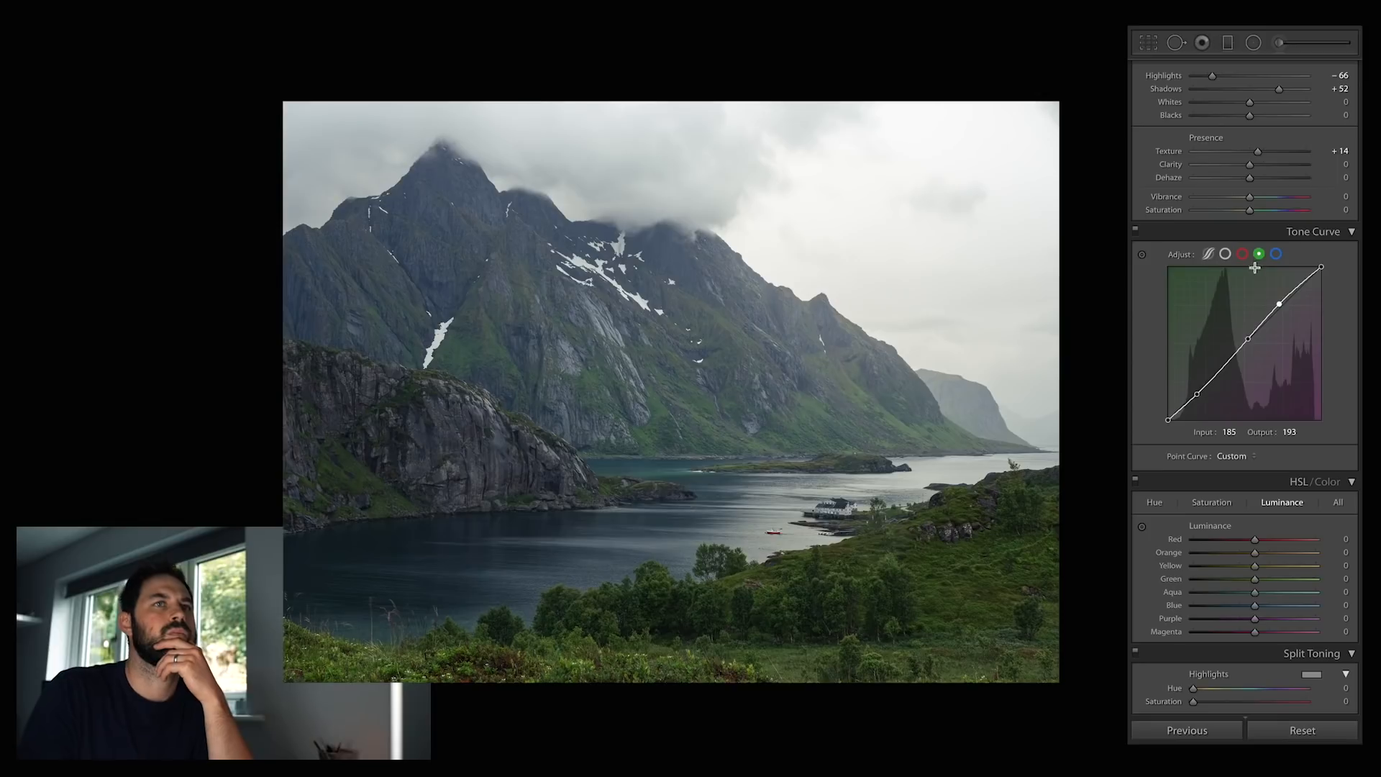
Curve the blue channel with a shadow point at 70/65, an anchor at 106/106 and a highlight point at 179/187
left_click(1276, 254)
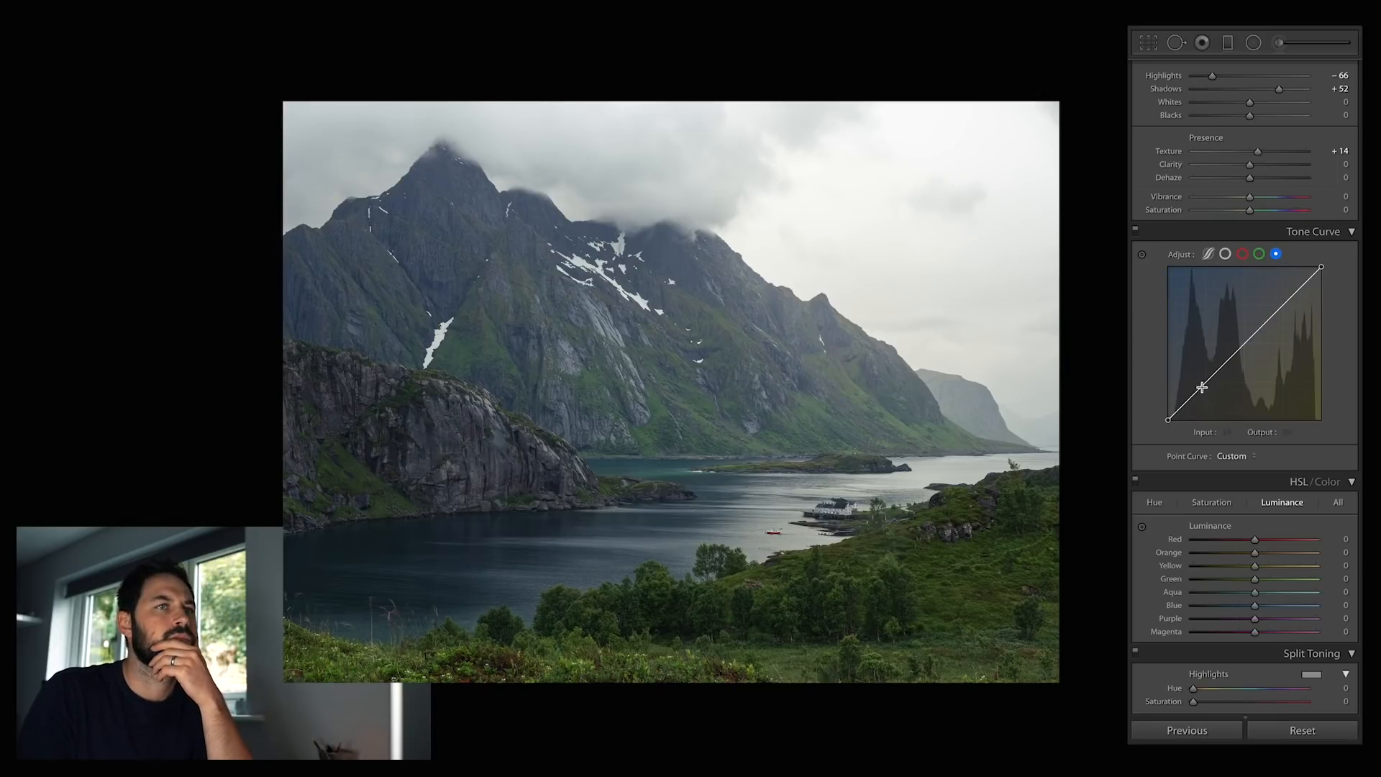
left_click_drag(1205, 386, 1212, 389)
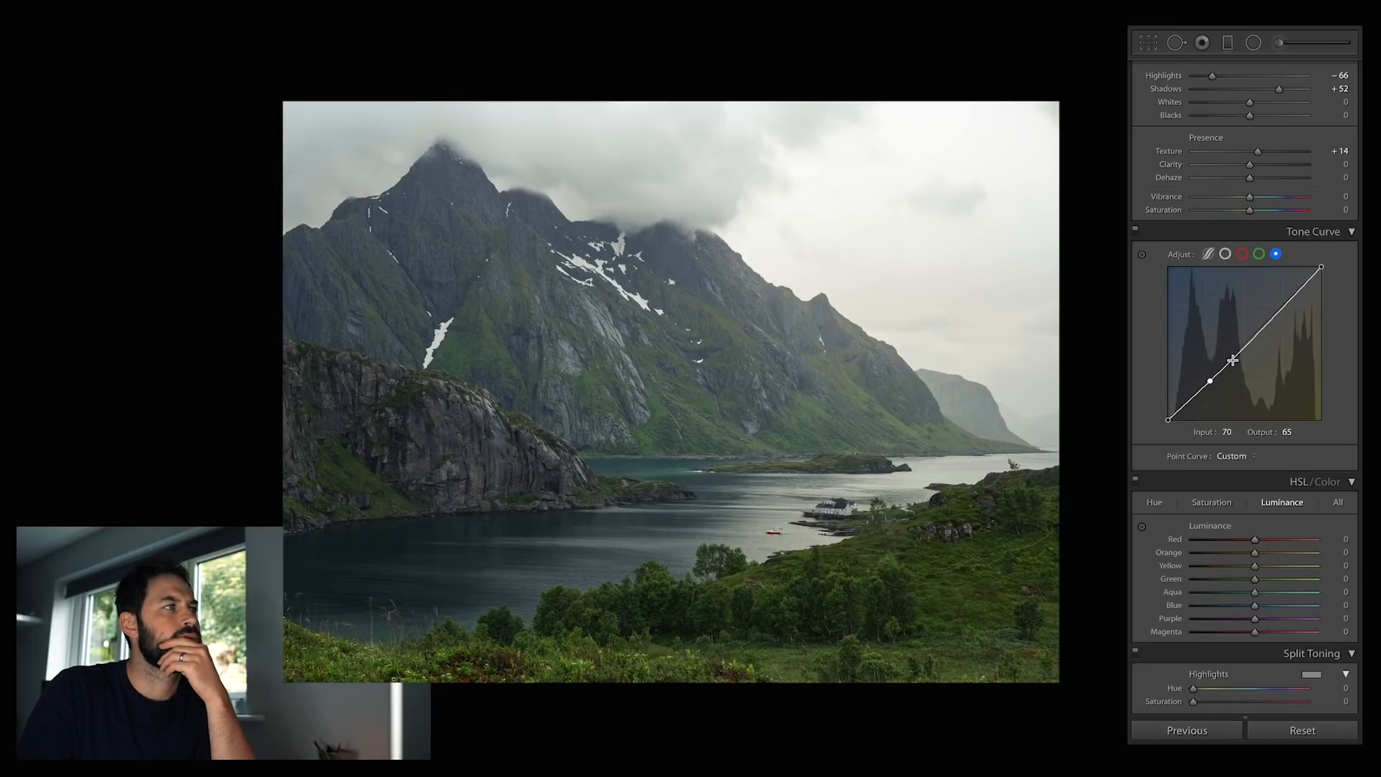
left_click(1232, 358)
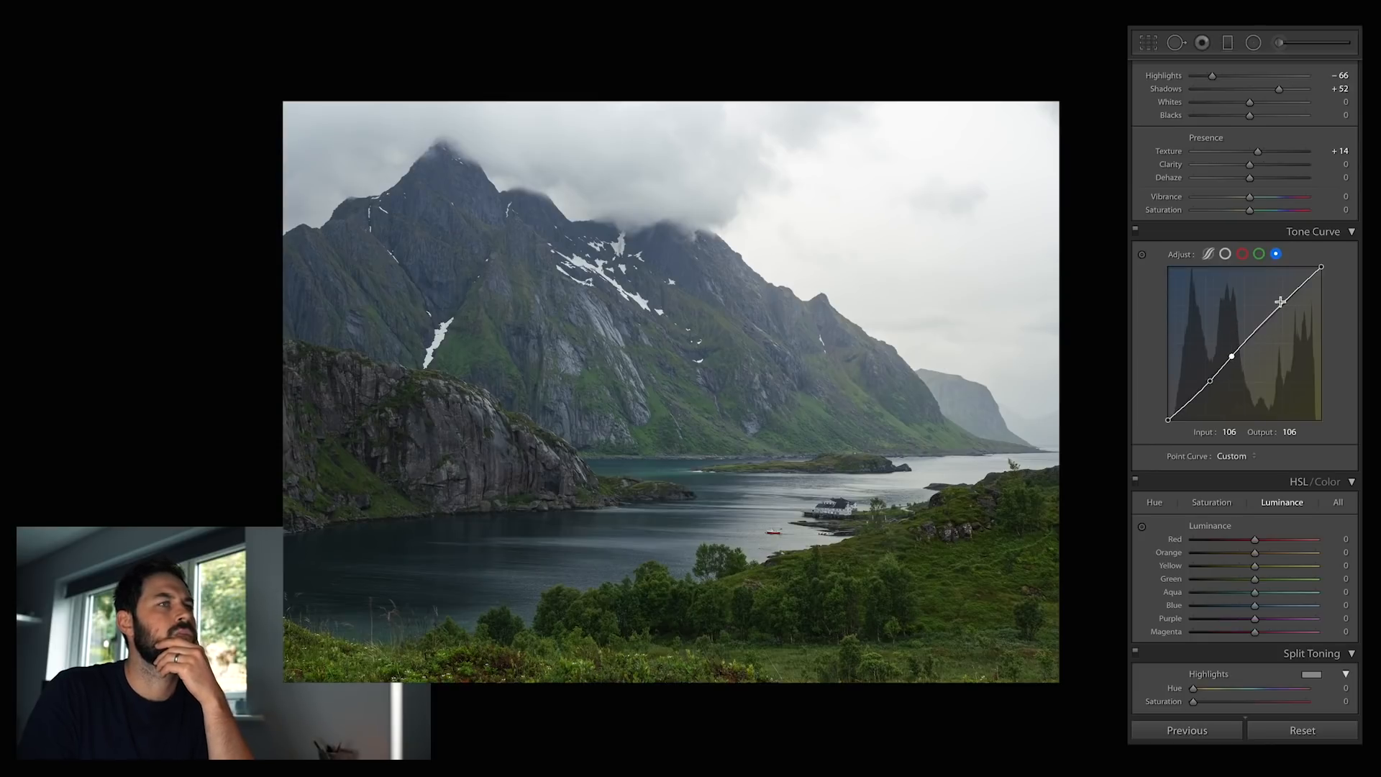
left_click_drag(1273, 315, 1279, 311)
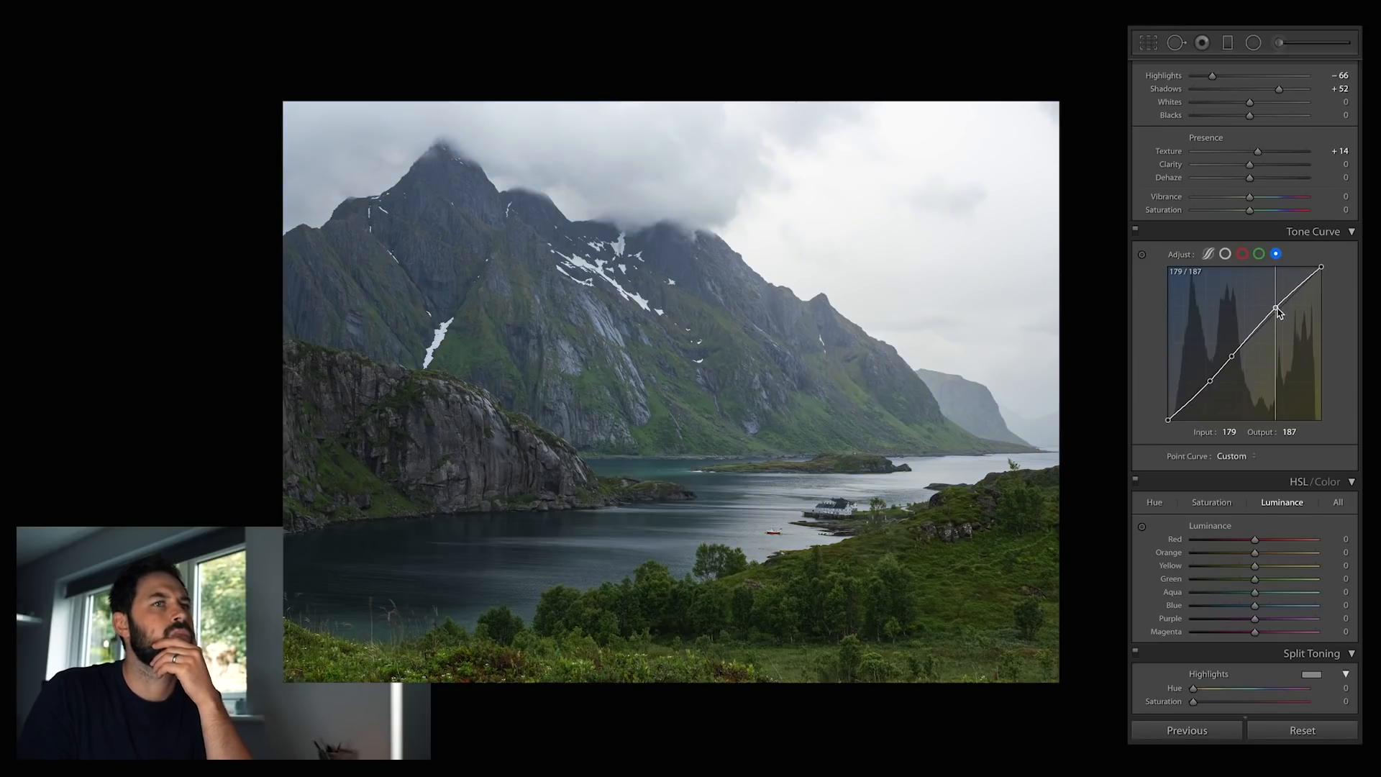
Adjust the foliage colours by raising the green luminance and setting Yellow hue to +21, Green hue to +10 and Green saturation to −13
scroll(1269, 346, "down", 3)
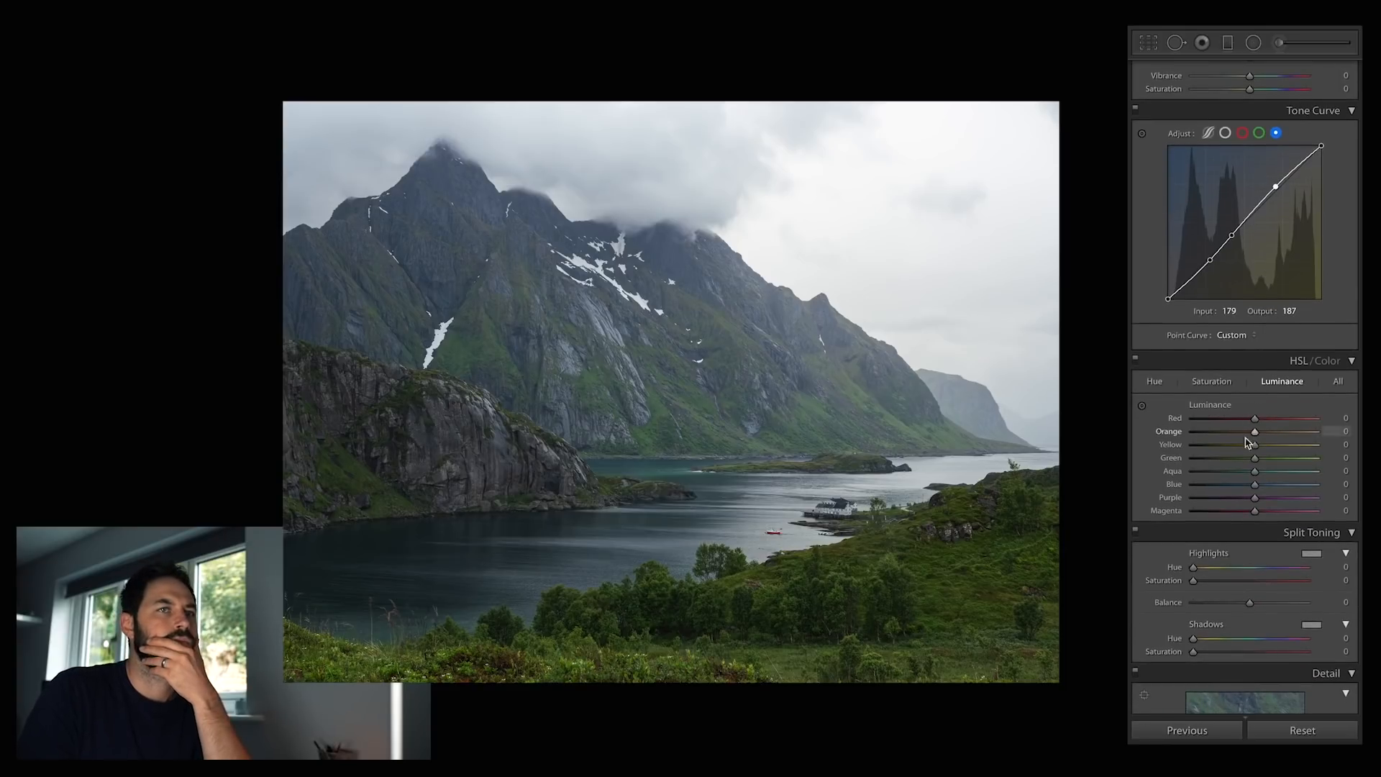
mouse_move(1255, 459)
left_mouse_down()
mouse_move(1288, 463)
mouse_move(1233, 448)
mouse_move(1281, 451)
left_mouse_up()
left_click(1154, 382)
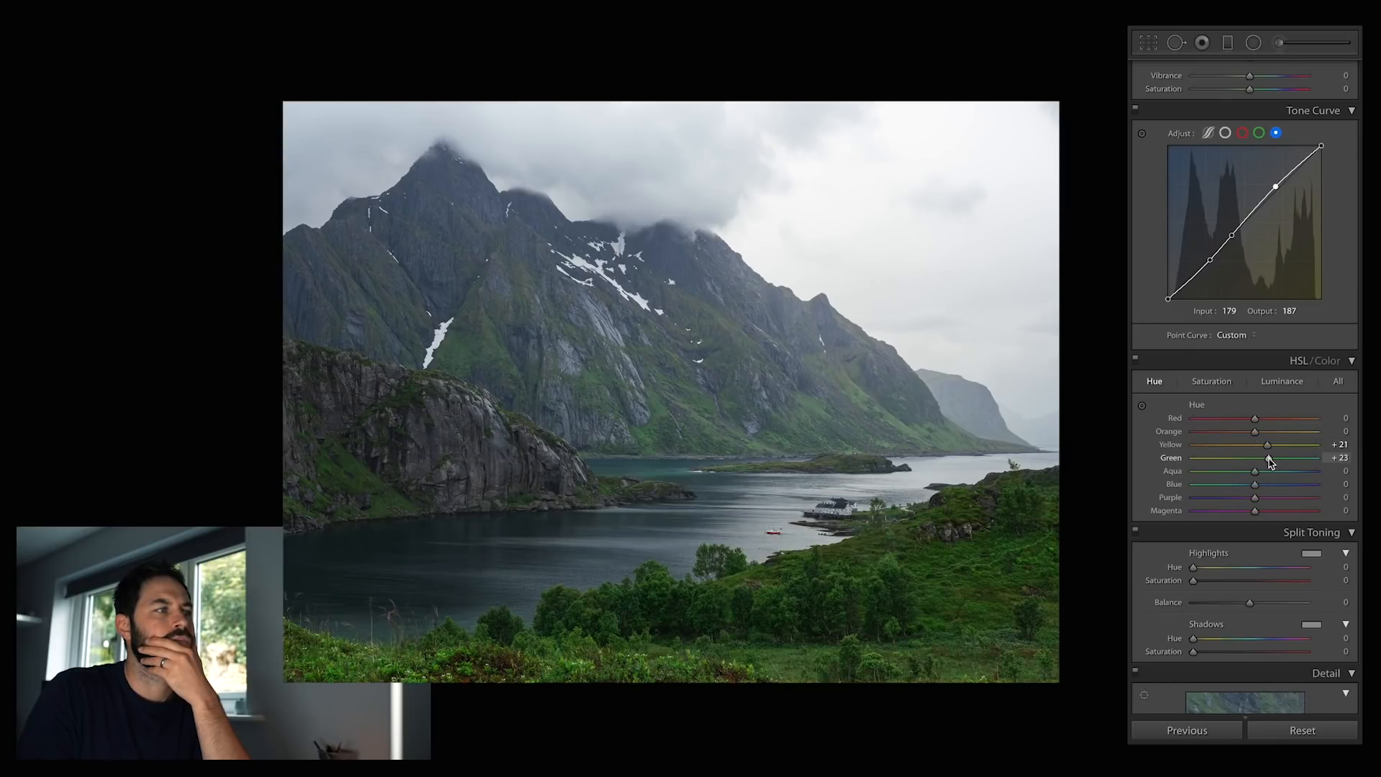
left_click_drag(1247, 463, 1265, 463)
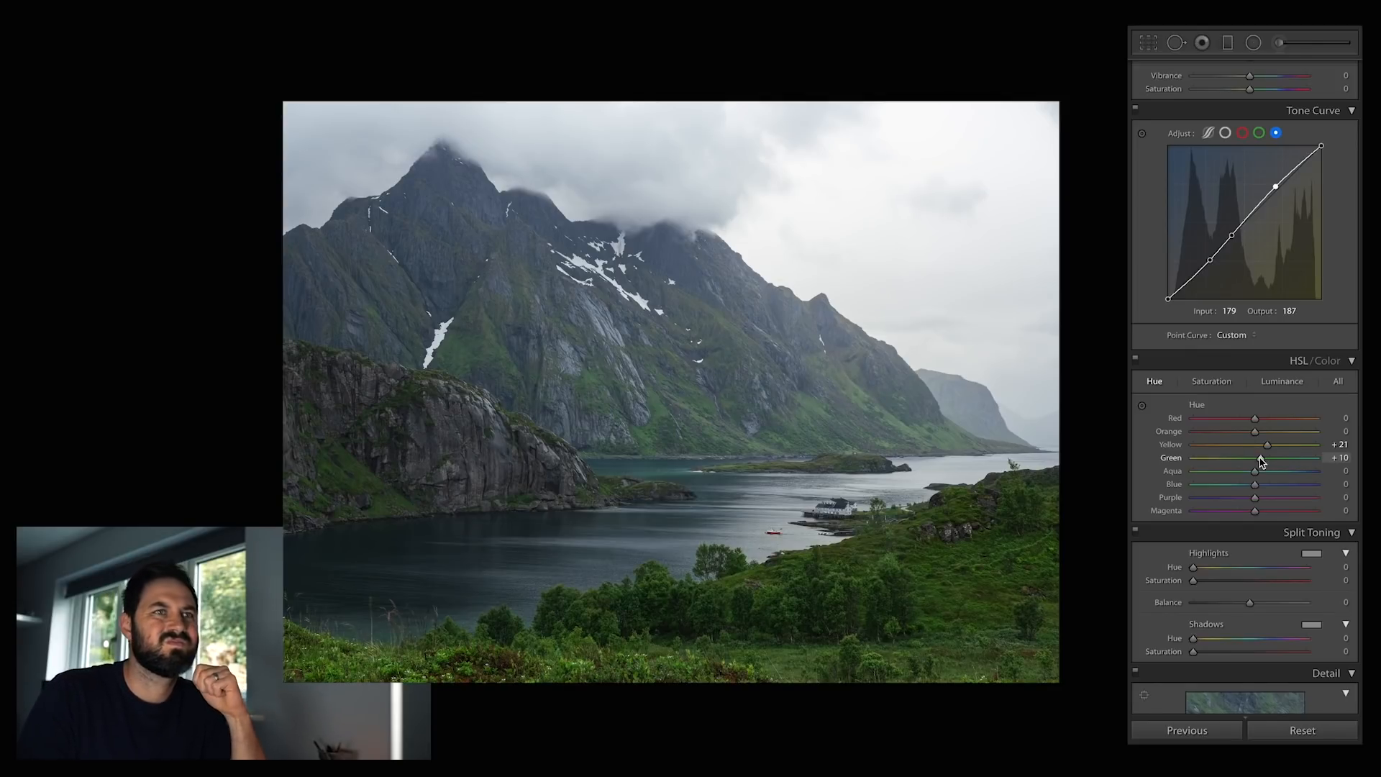
left_click(1211, 381)
mouse_move(1256, 464)
left_mouse_down()
mouse_move(1226, 463)
mouse_move(1248, 464)
left_mouse_up()
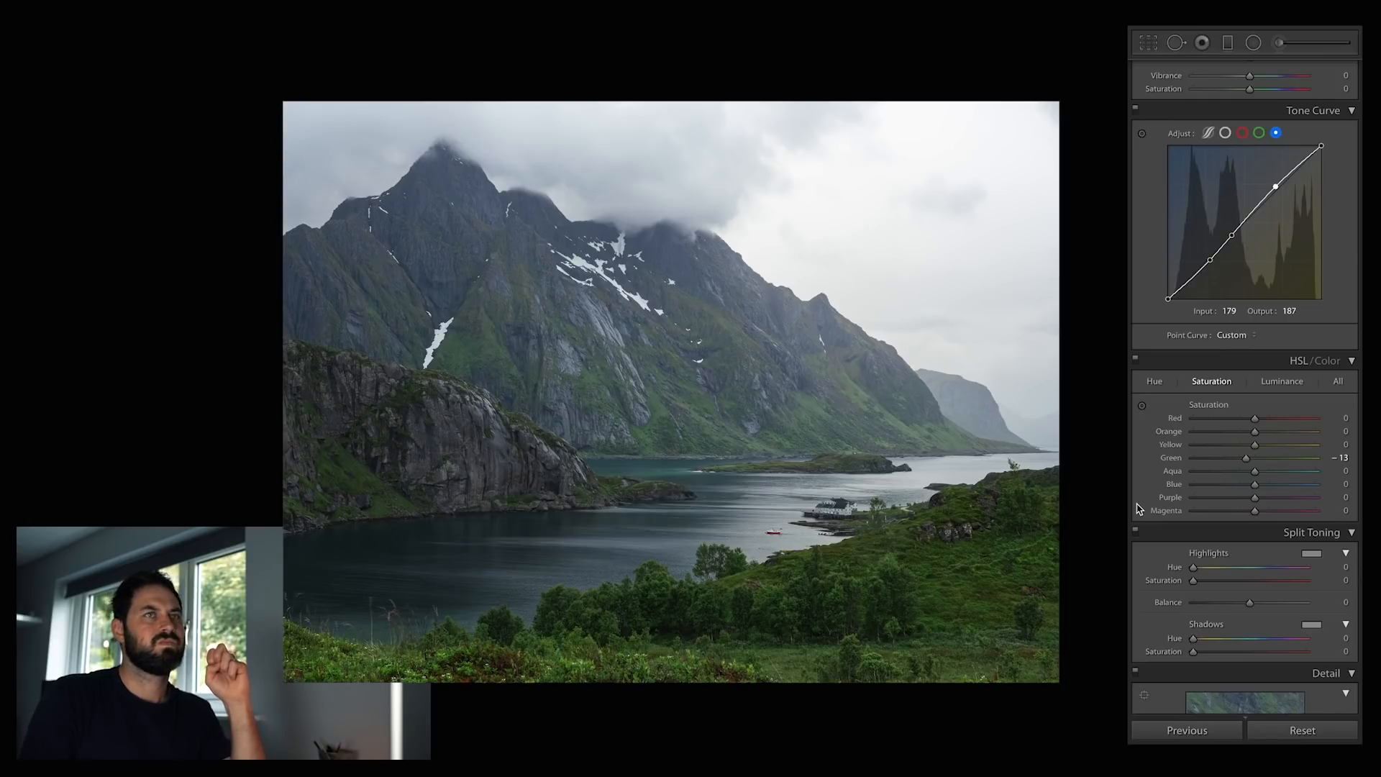
Darken the sky with a slanted graduated filter limited to a 75/100 luminance range sampled from the clouds, Exposure −0.86 and Highlights −77
left_click(1228, 43)
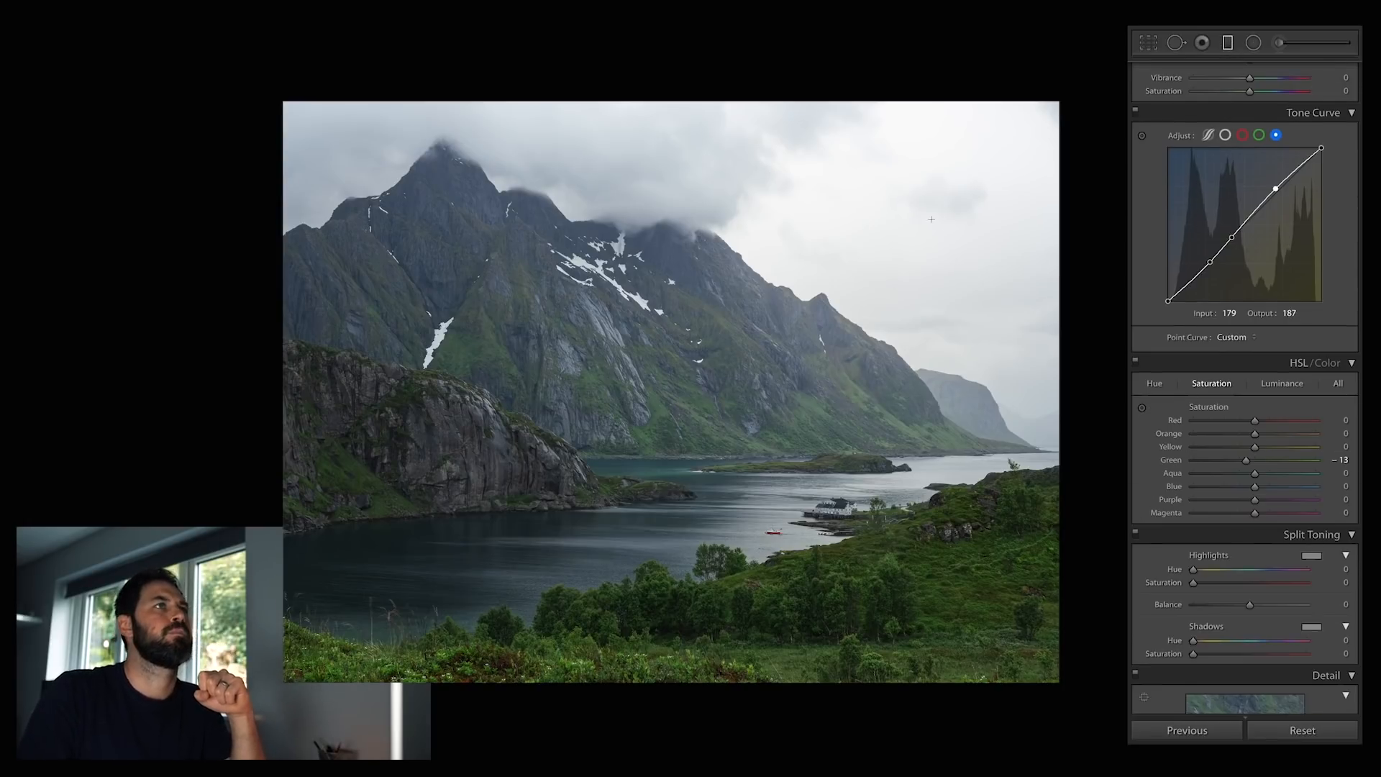
left_click_drag(801, 191, 773, 383)
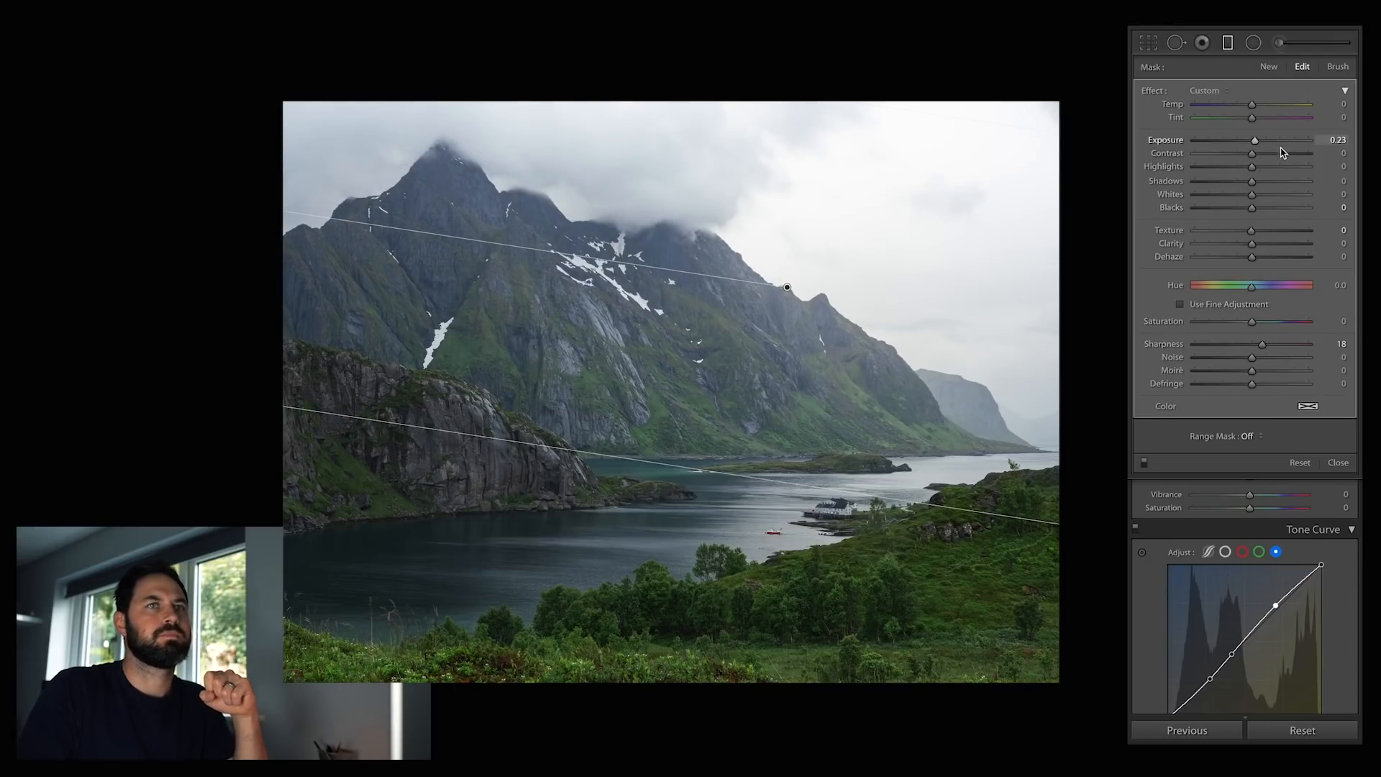
left_click(1260, 438)
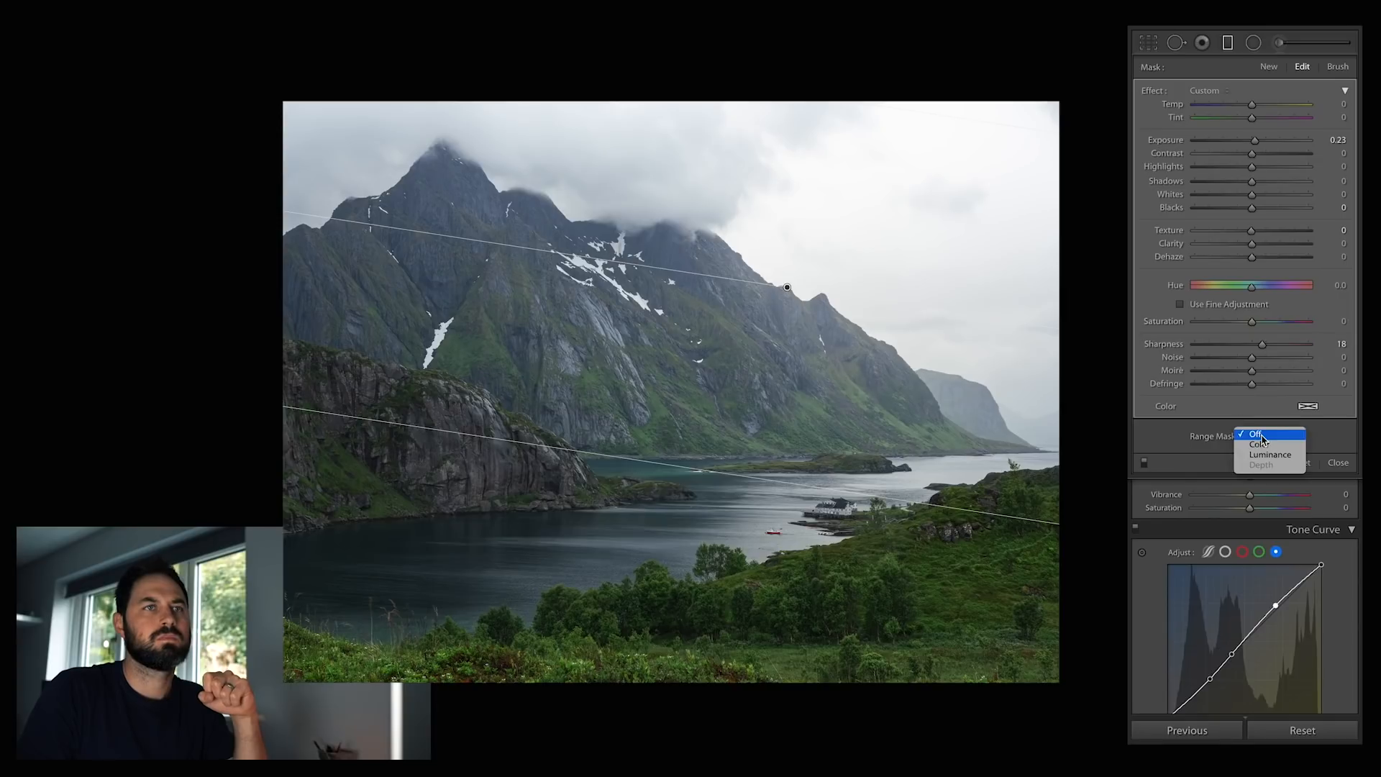
left_click(1270, 454)
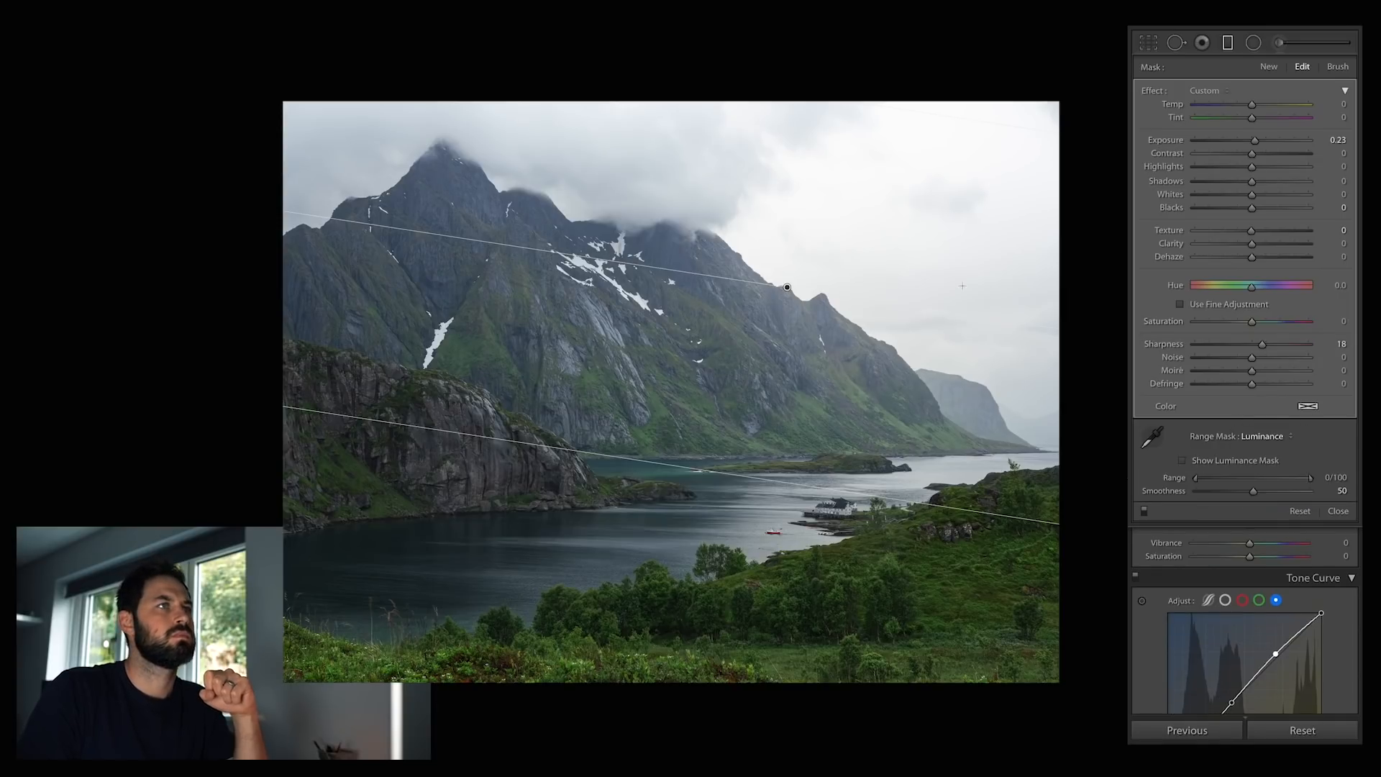
left_click(1153, 437)
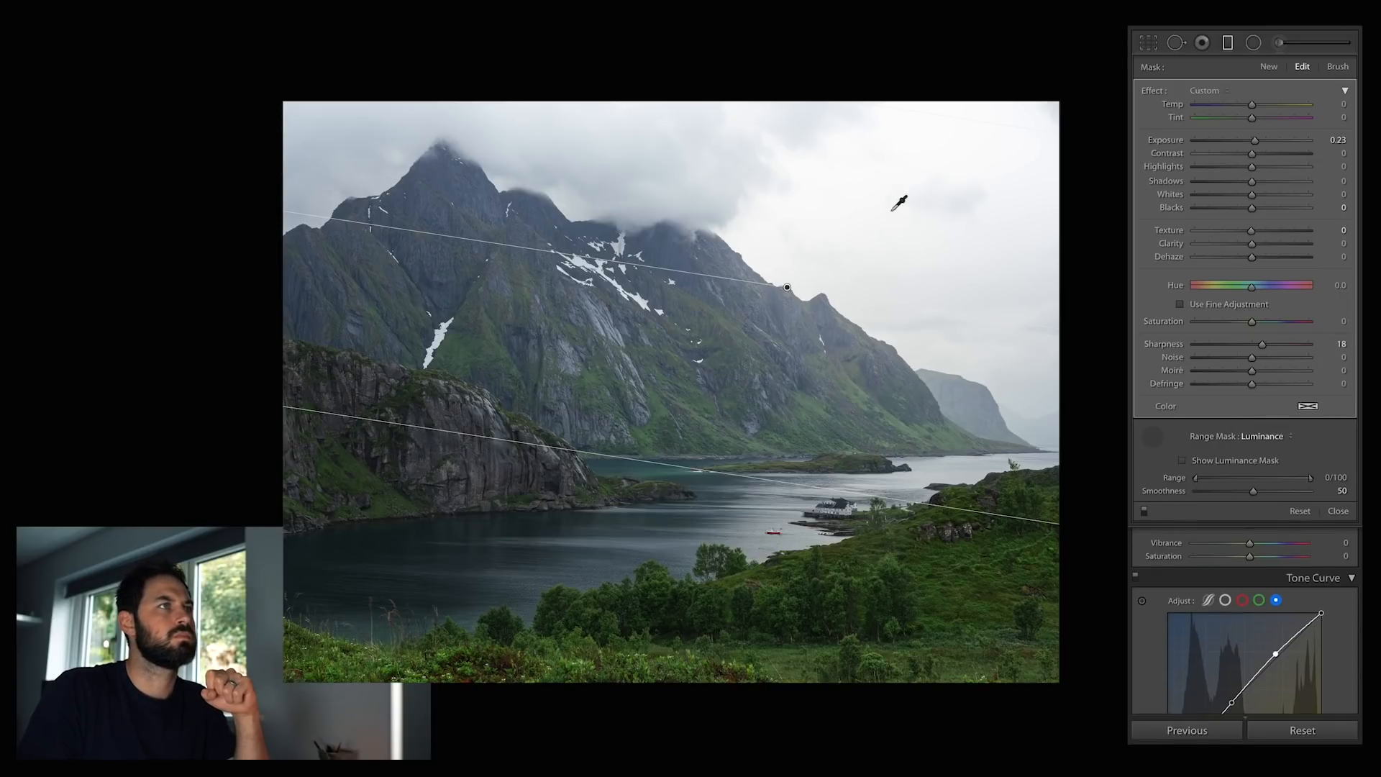
left_click(767, 225)
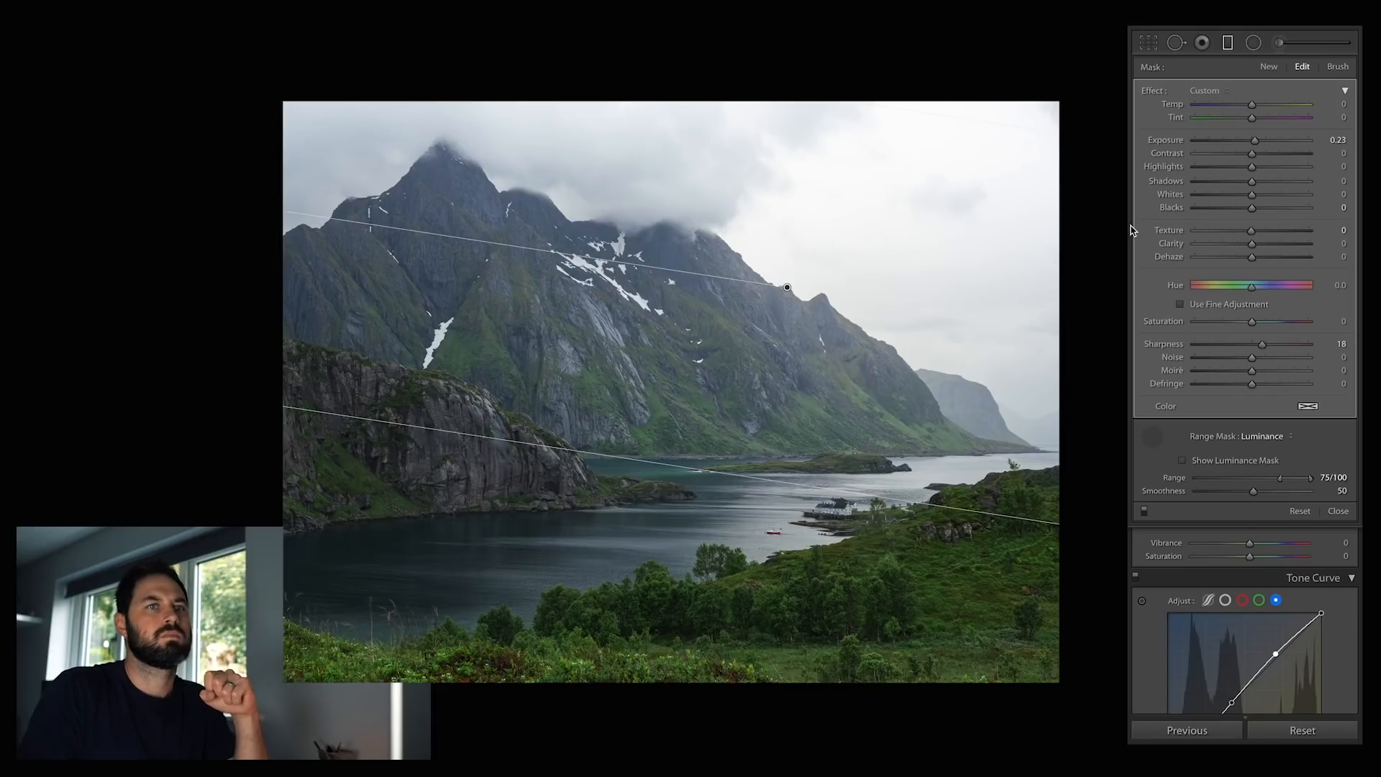
left_click_drag(1249, 144, 1211, 170)
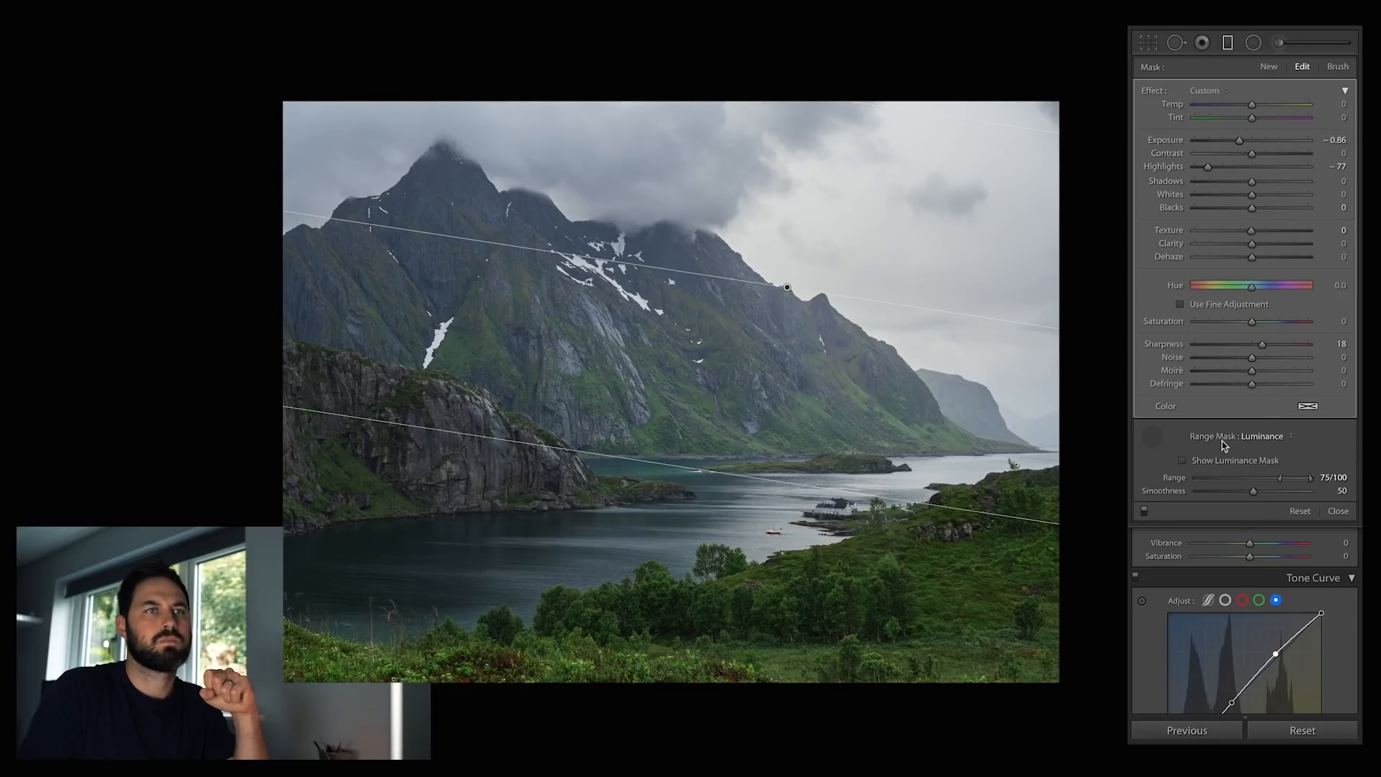
Widen the sky filter's luminance range to 38/100 while checking its mask overlay, and finish the graduated filter
left_click(1182, 461)
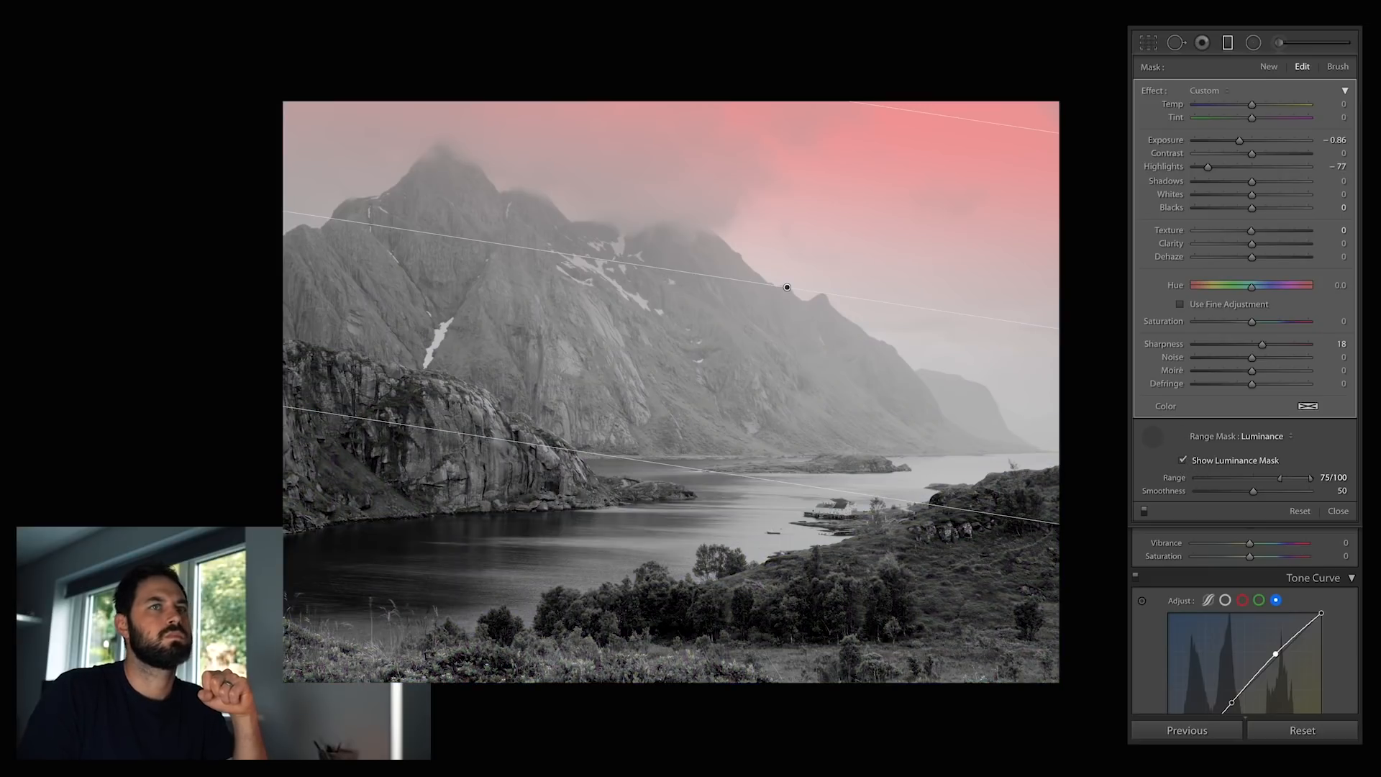
left_click_drag(1280, 478, 1240, 482)
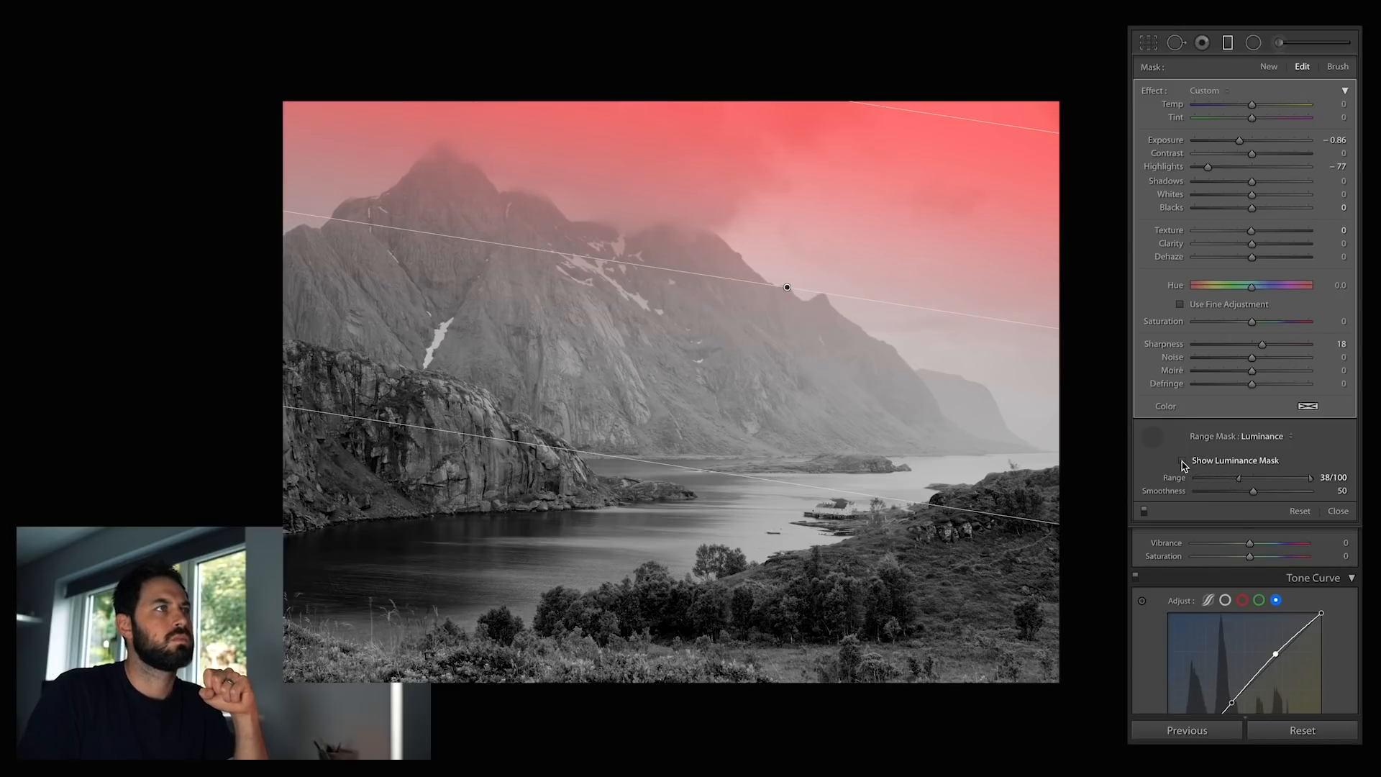
left_click(1183, 461)
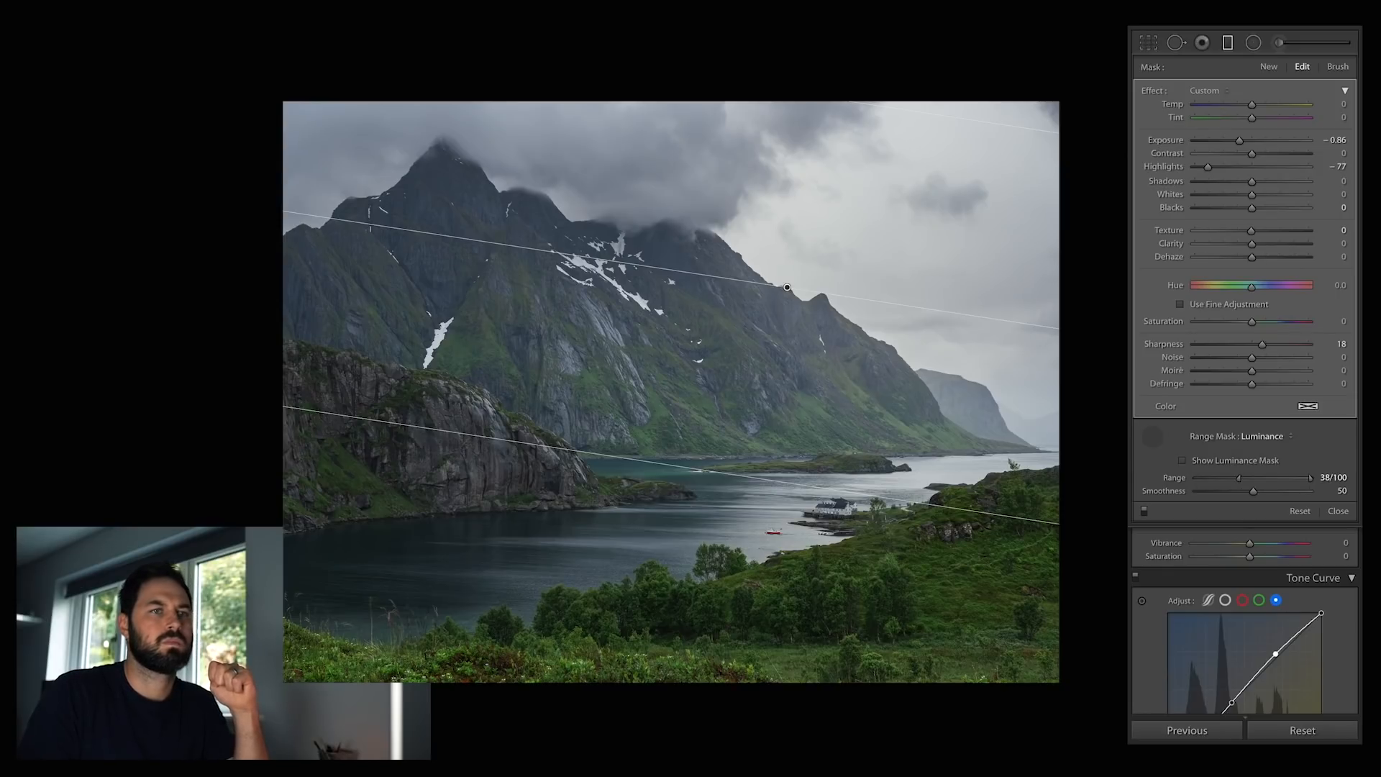
key("m")
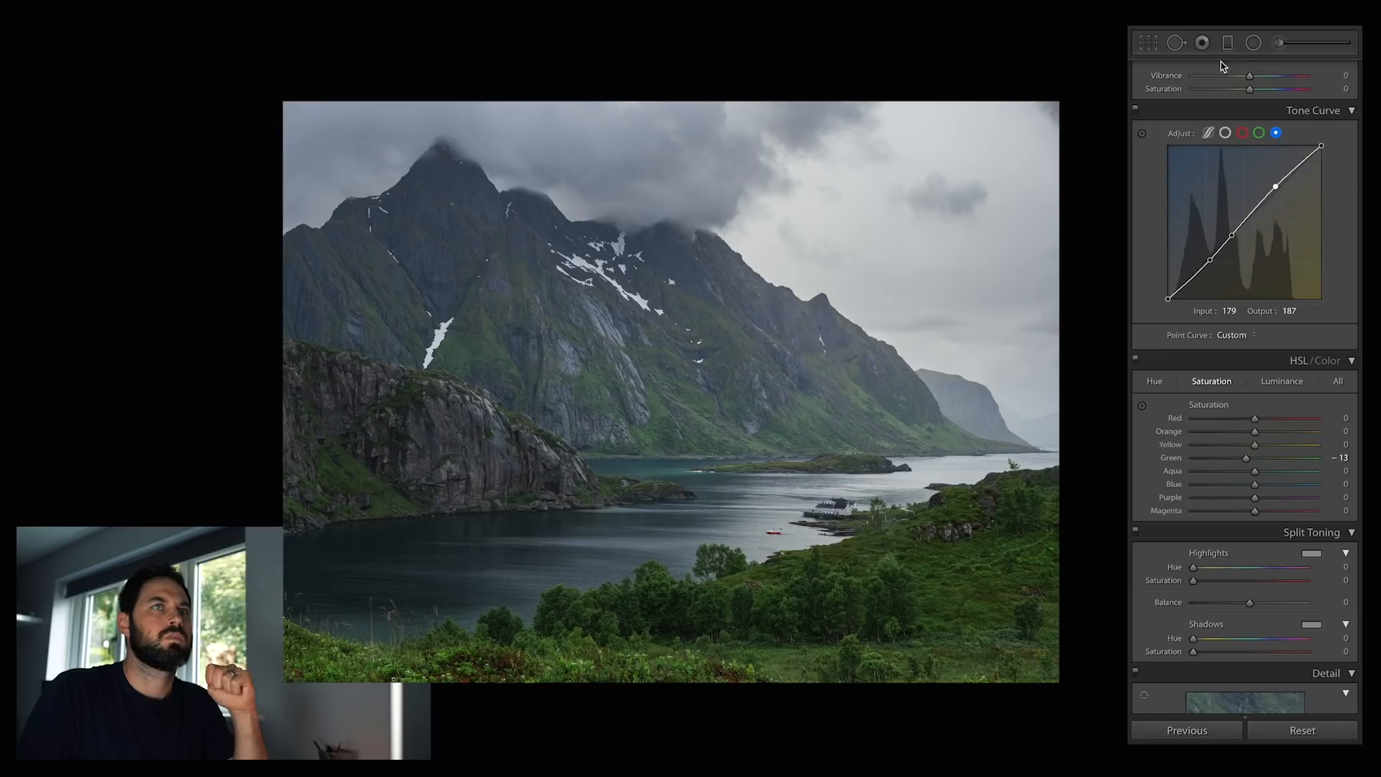
Place a wide elliptical radial filter over the water around the waterside houses, with Invert enabled and Feather at 67
left_click(1252, 42)
left_click_drag(760, 477, 924, 586)
left_click_drag(814, 554, 843, 570)
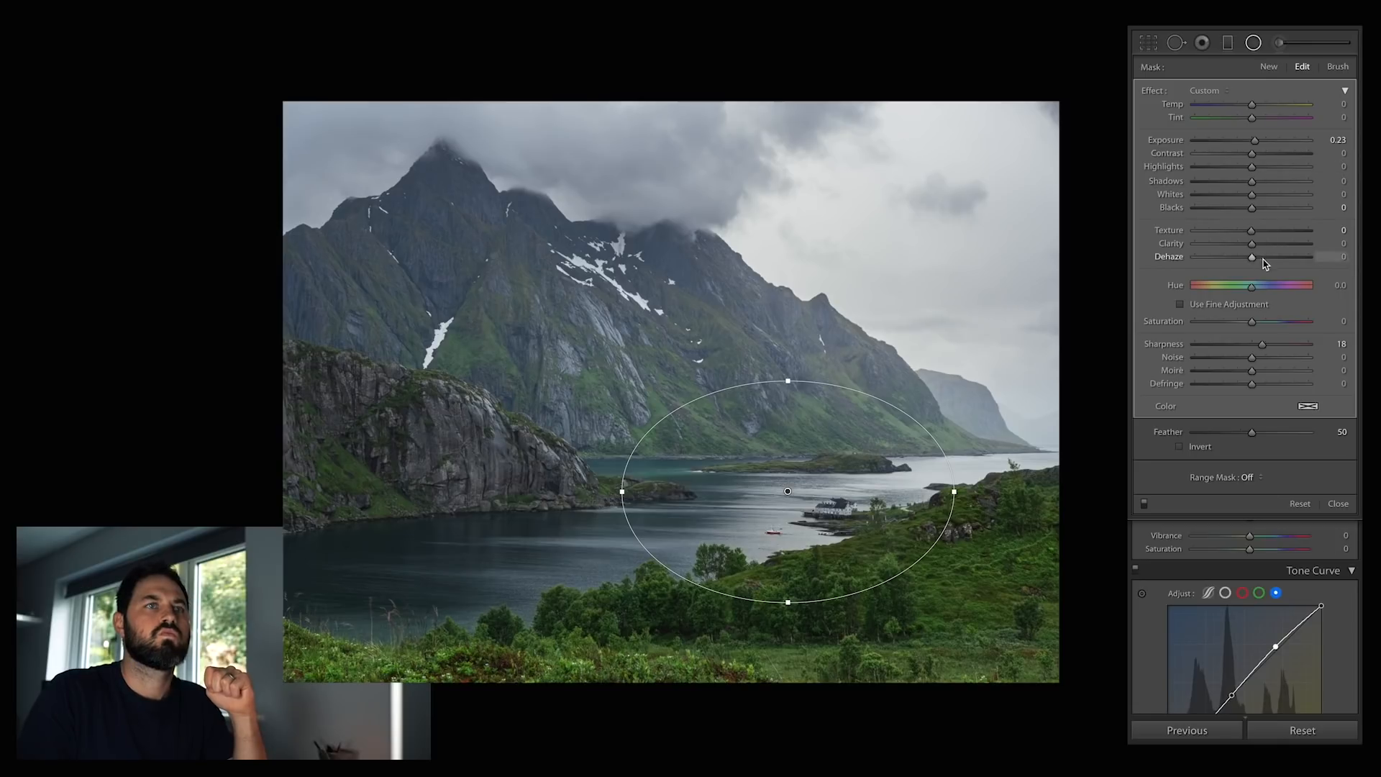
left_click(1180, 448)
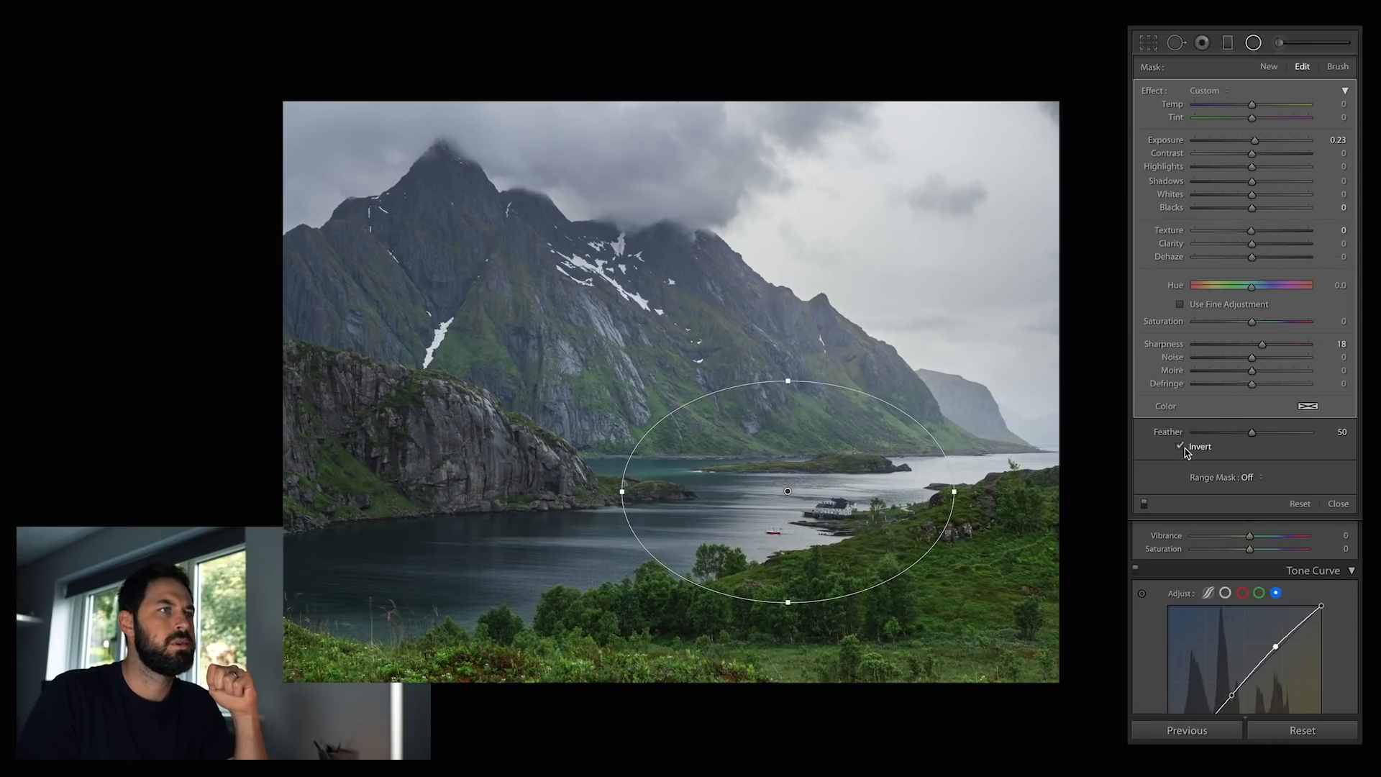
left_click_drag(1254, 434, 1270, 436)
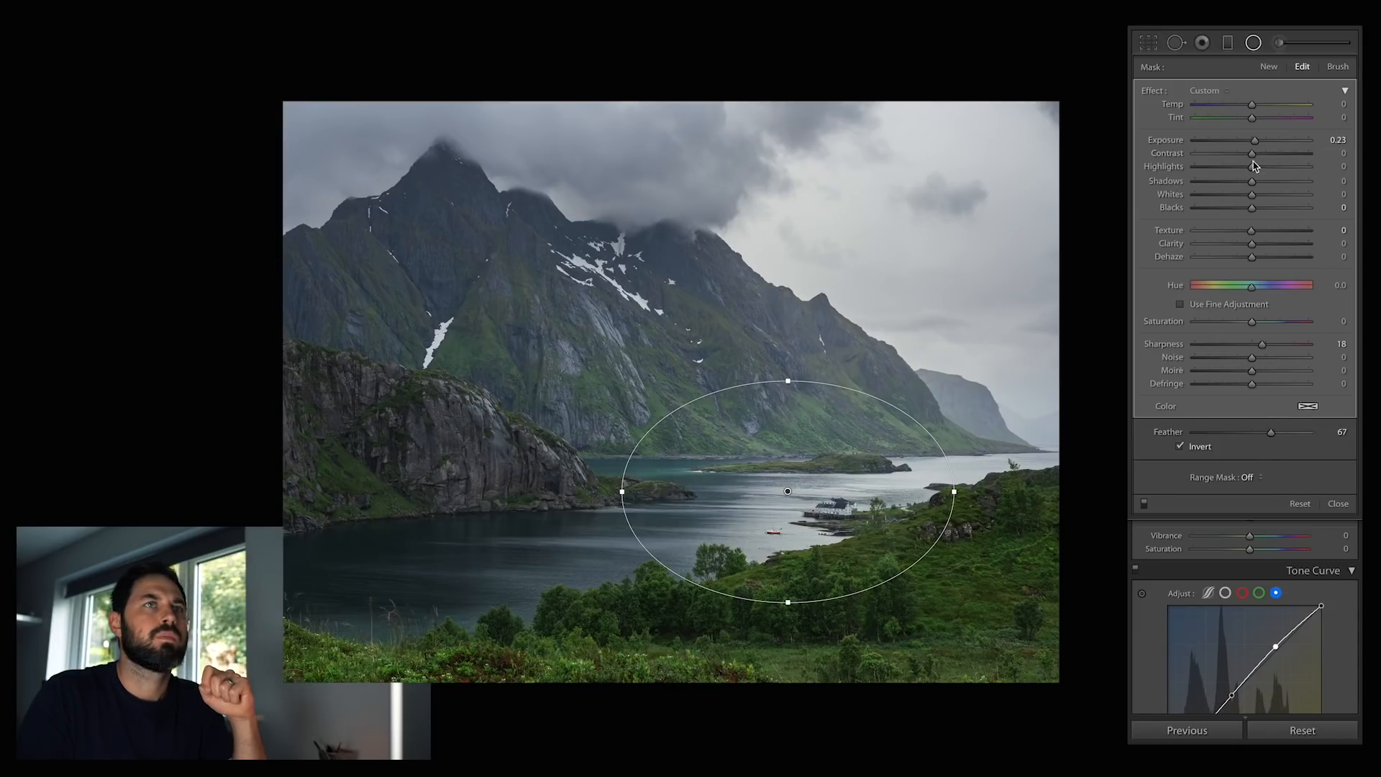
Set the radial filter to Highlights 13, Whites 11 and Exposure 0.13, and compare the photo with and without it
left_click_drag(1252, 169, 1266, 199)
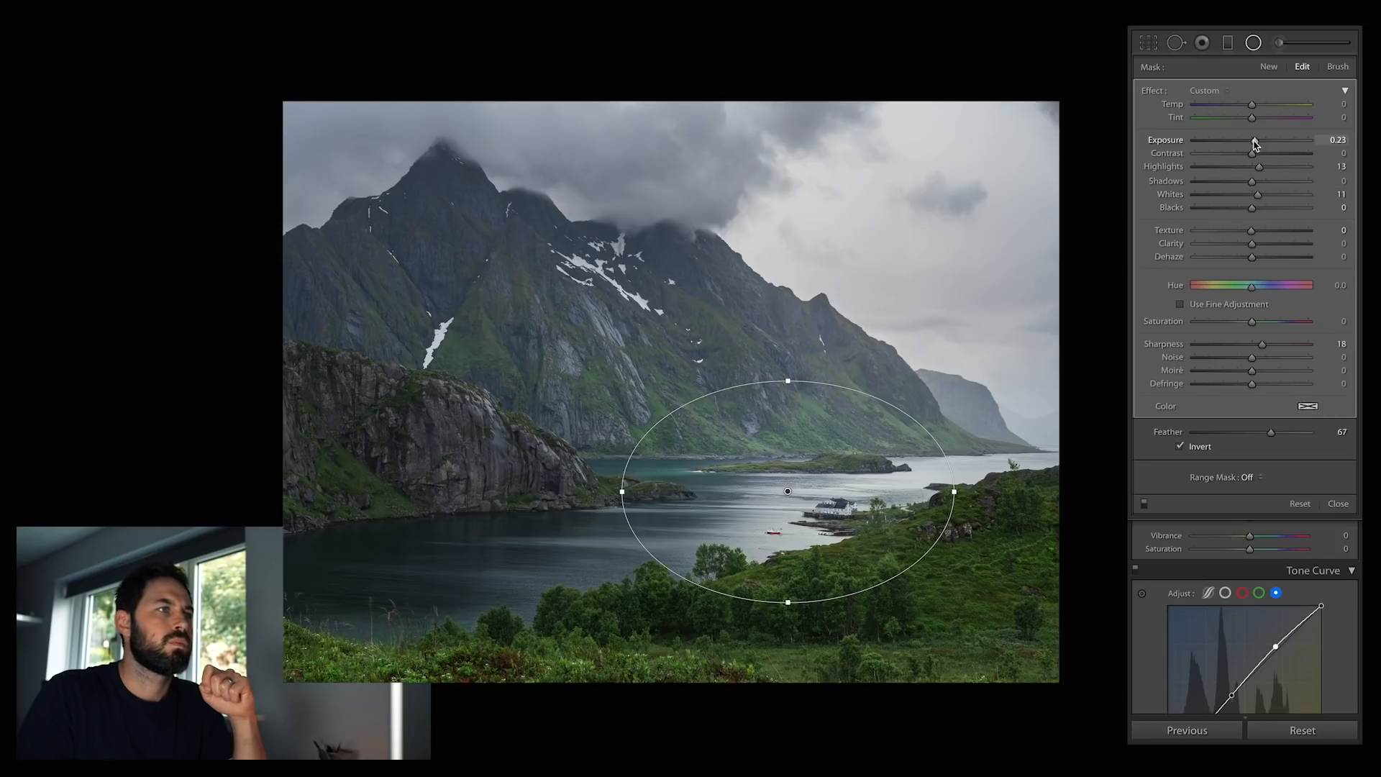
left_click_drag(1254, 143, 1252, 143)
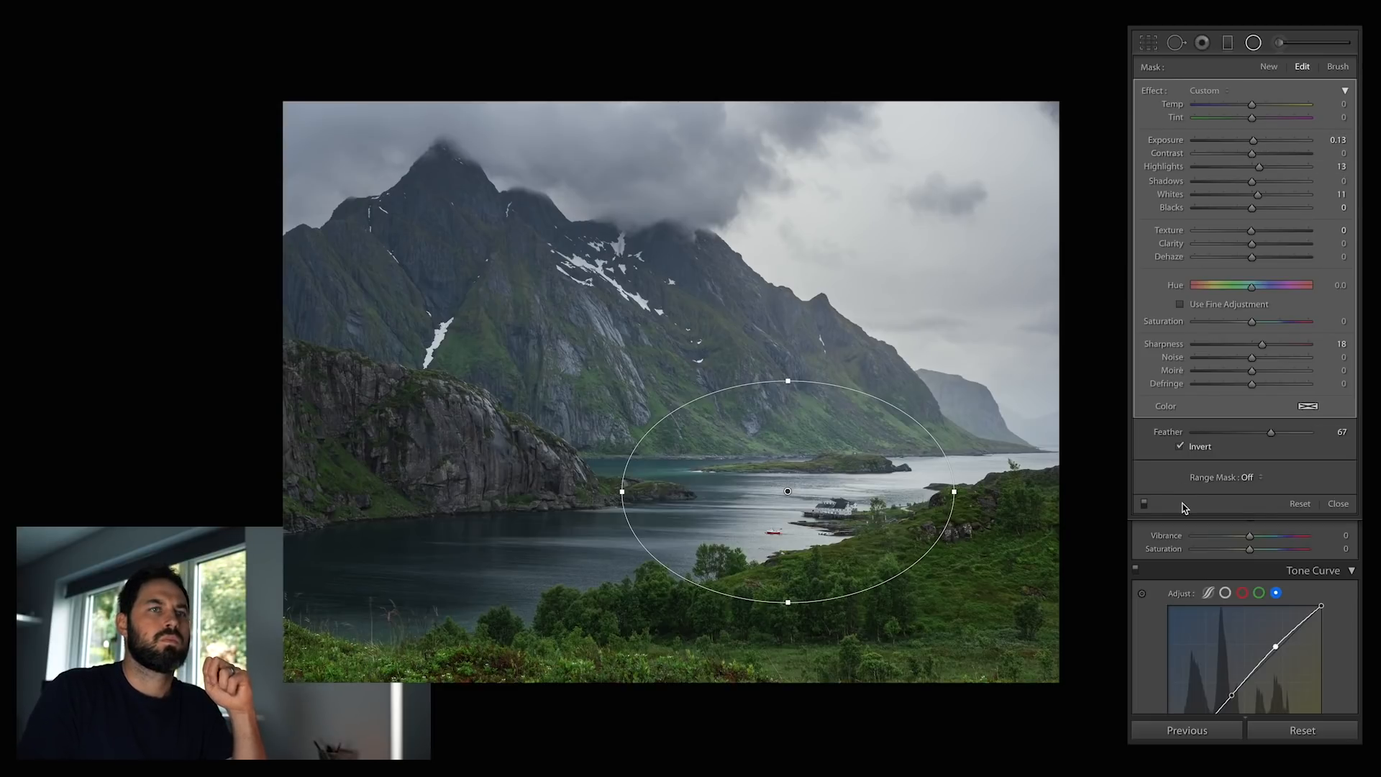
left_click(1145, 503)
left_click(1145, 503)
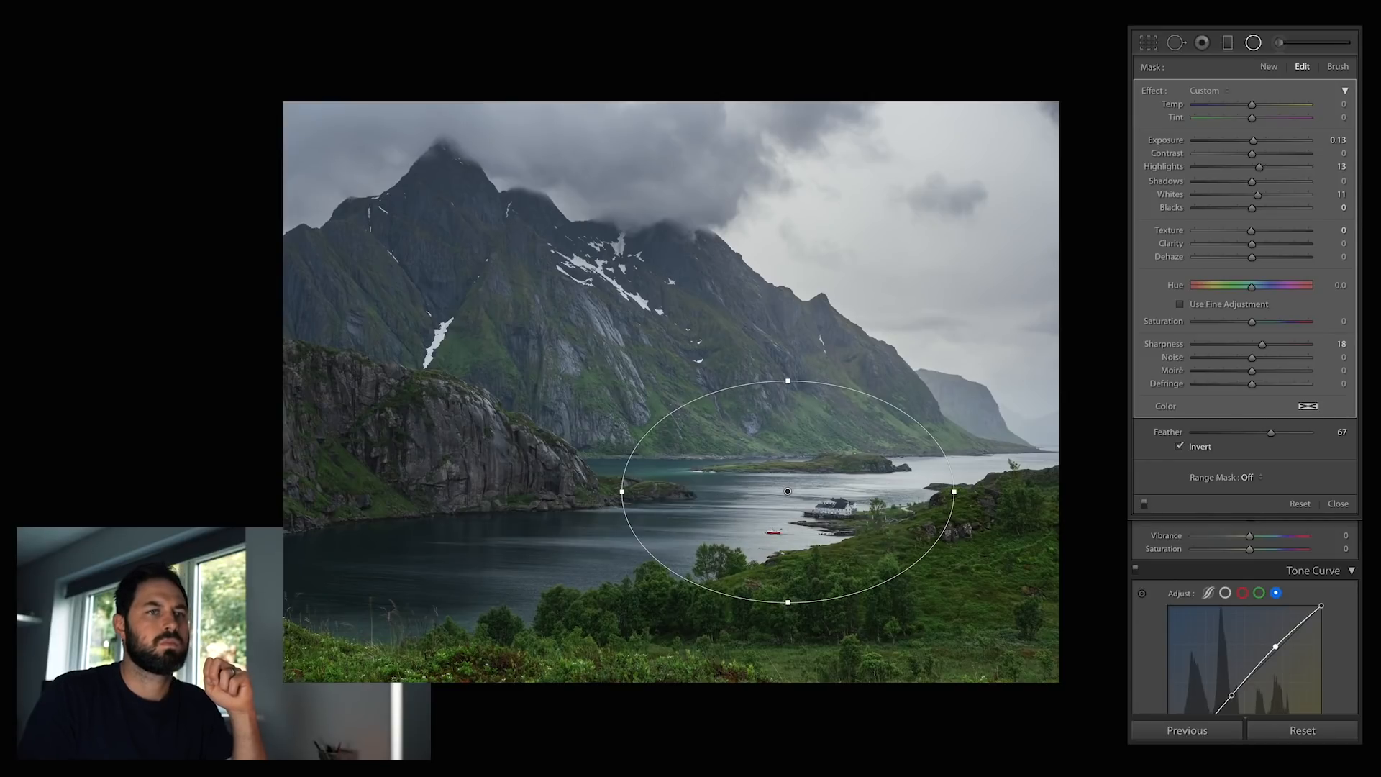
Brush the rocky headland and its low tip in the water with an auto-masked adjustment at Exposure 0.07 and Texture 15, finishing at brush size 4.0
key("shift+m")
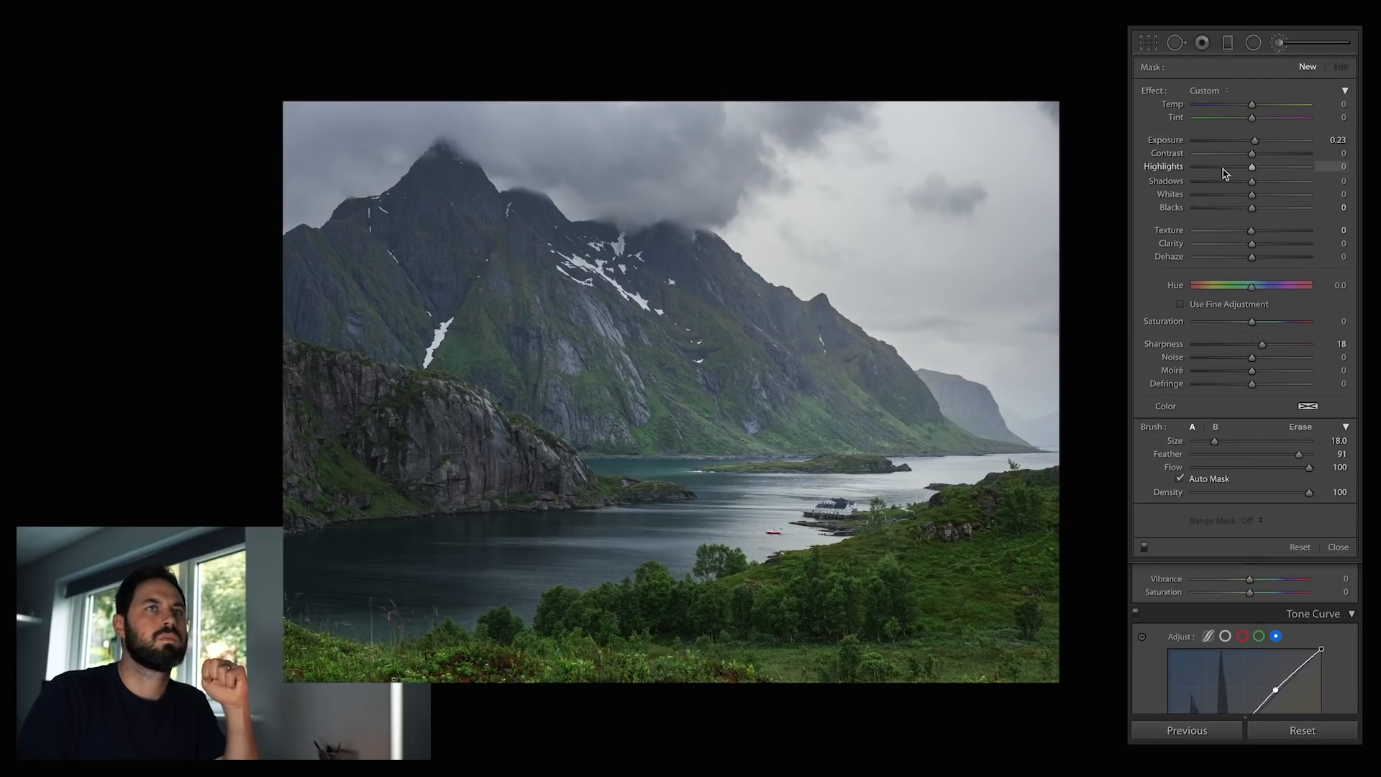
left_click_drag(1255, 142, 1251, 144)
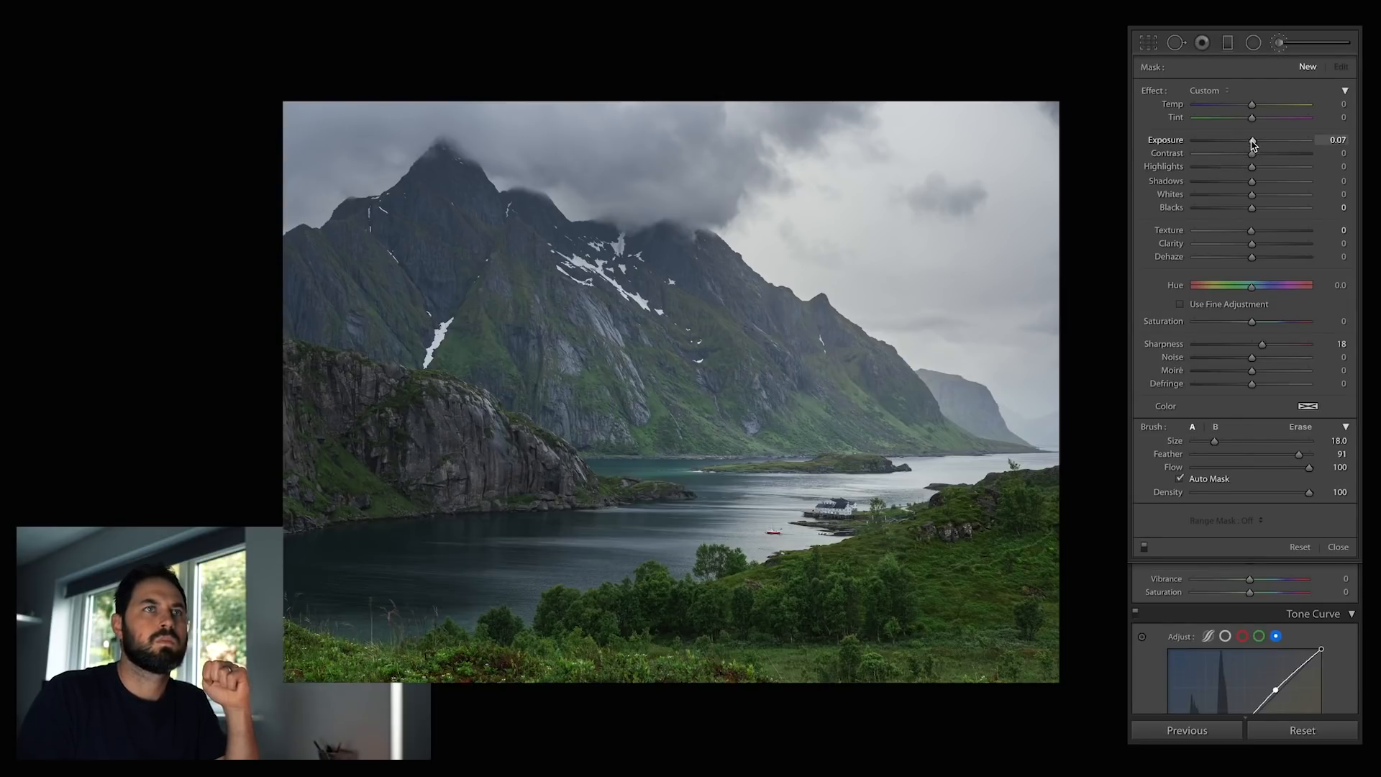
left_click_drag(1251, 232, 1298, 232)
scroll(468, 459, "down", 5)
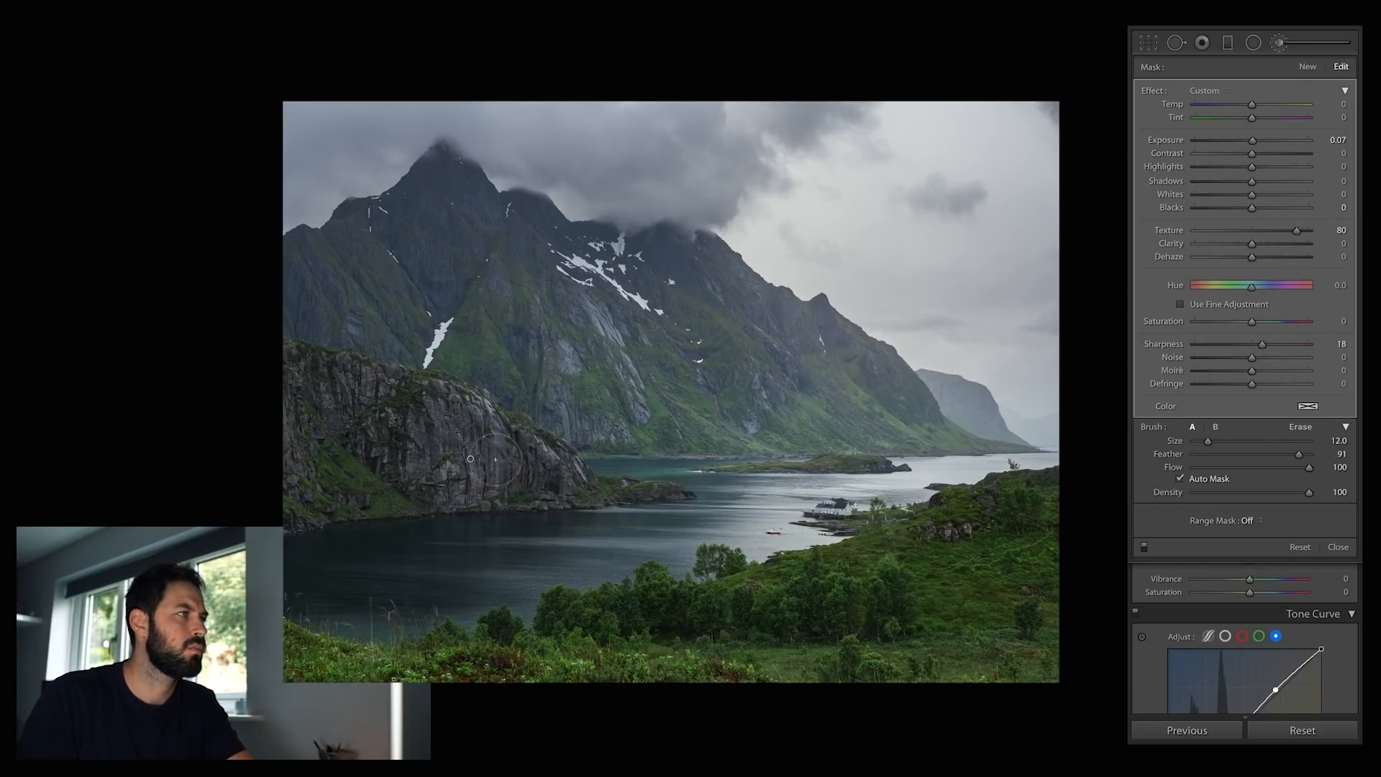
scroll(579, 485, "down", 5)
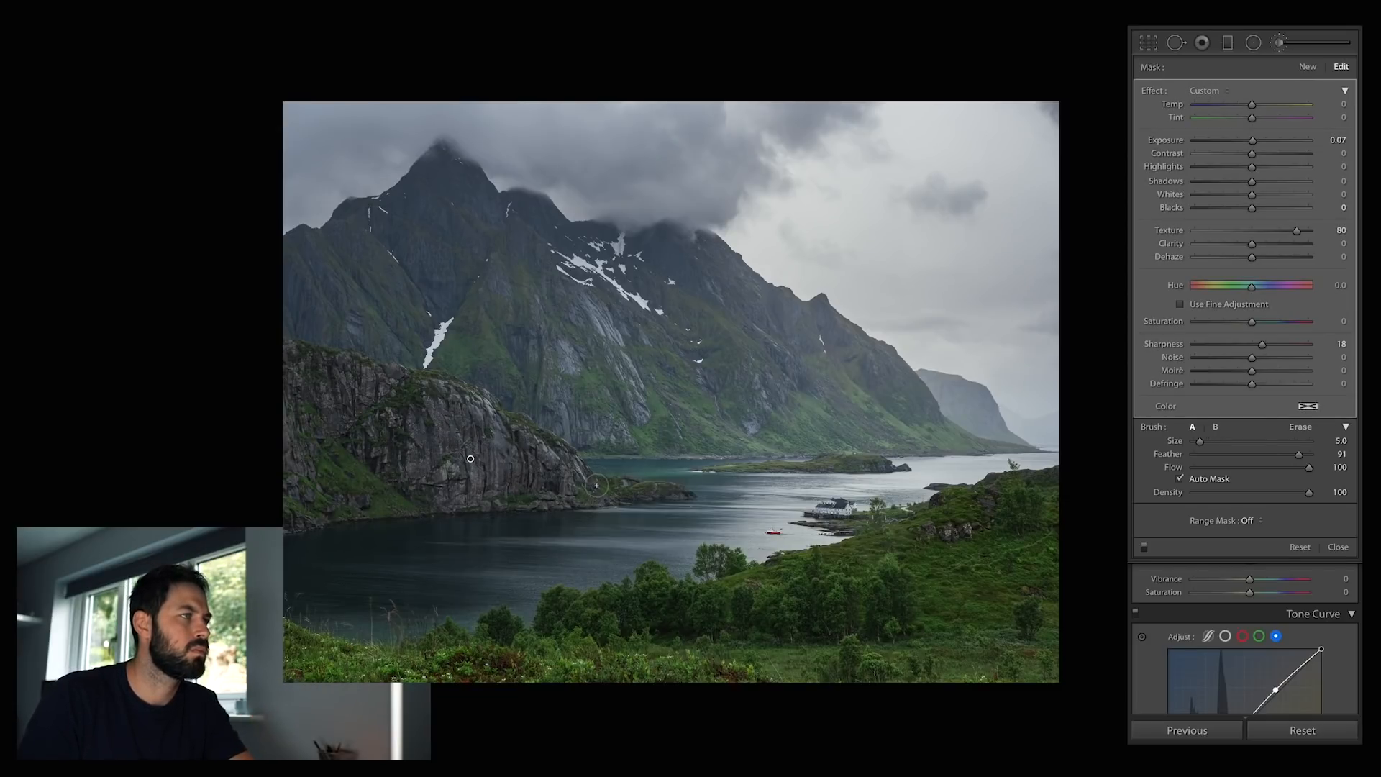
left_click_drag(640, 489, 687, 493)
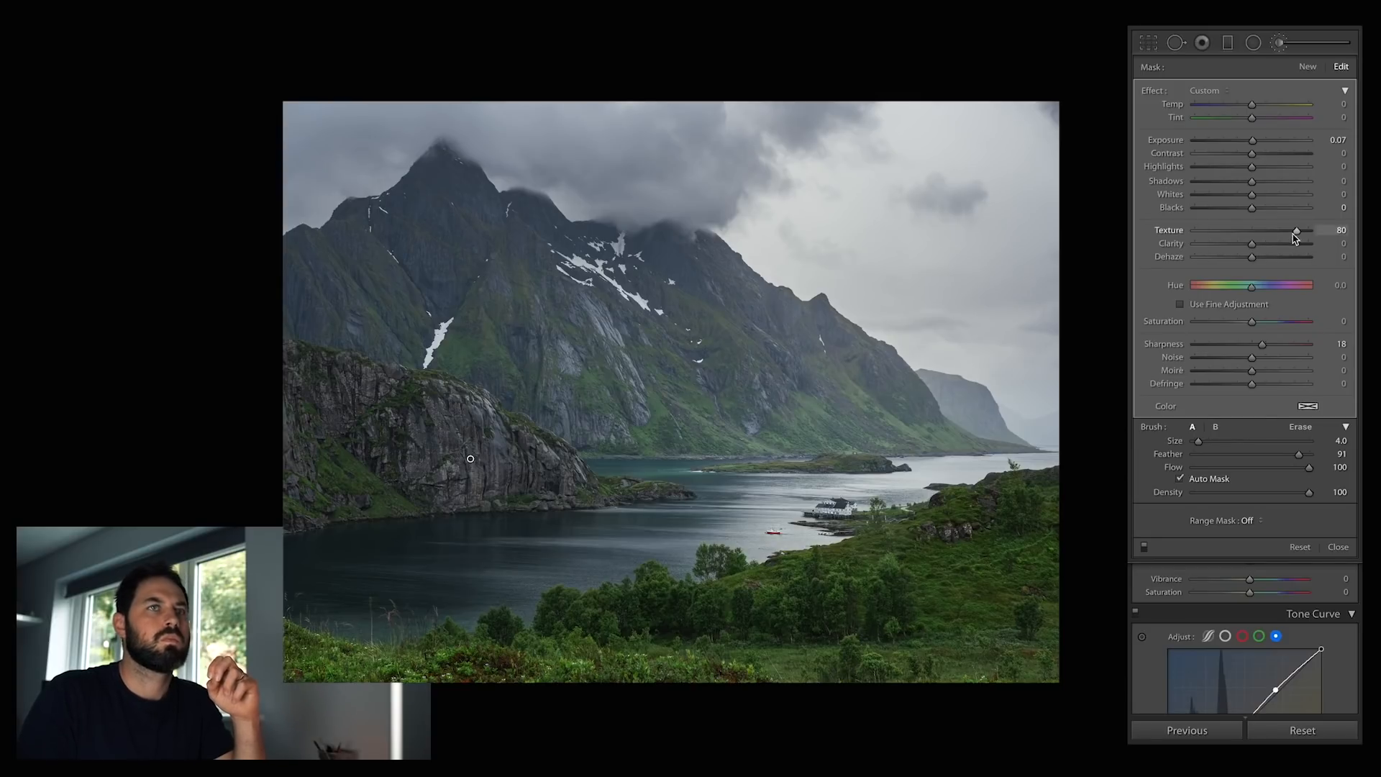
left_click_drag(1298, 232, 1263, 234)
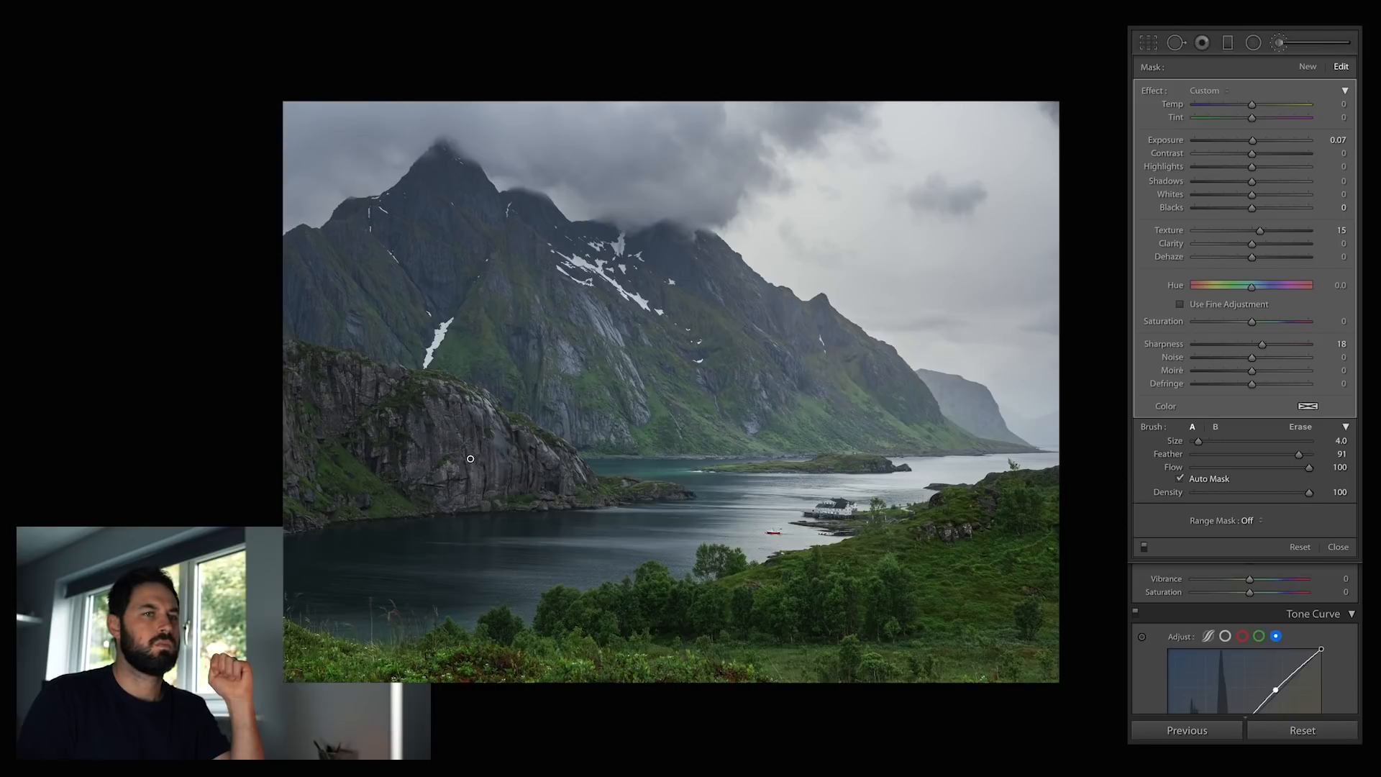
key("k")
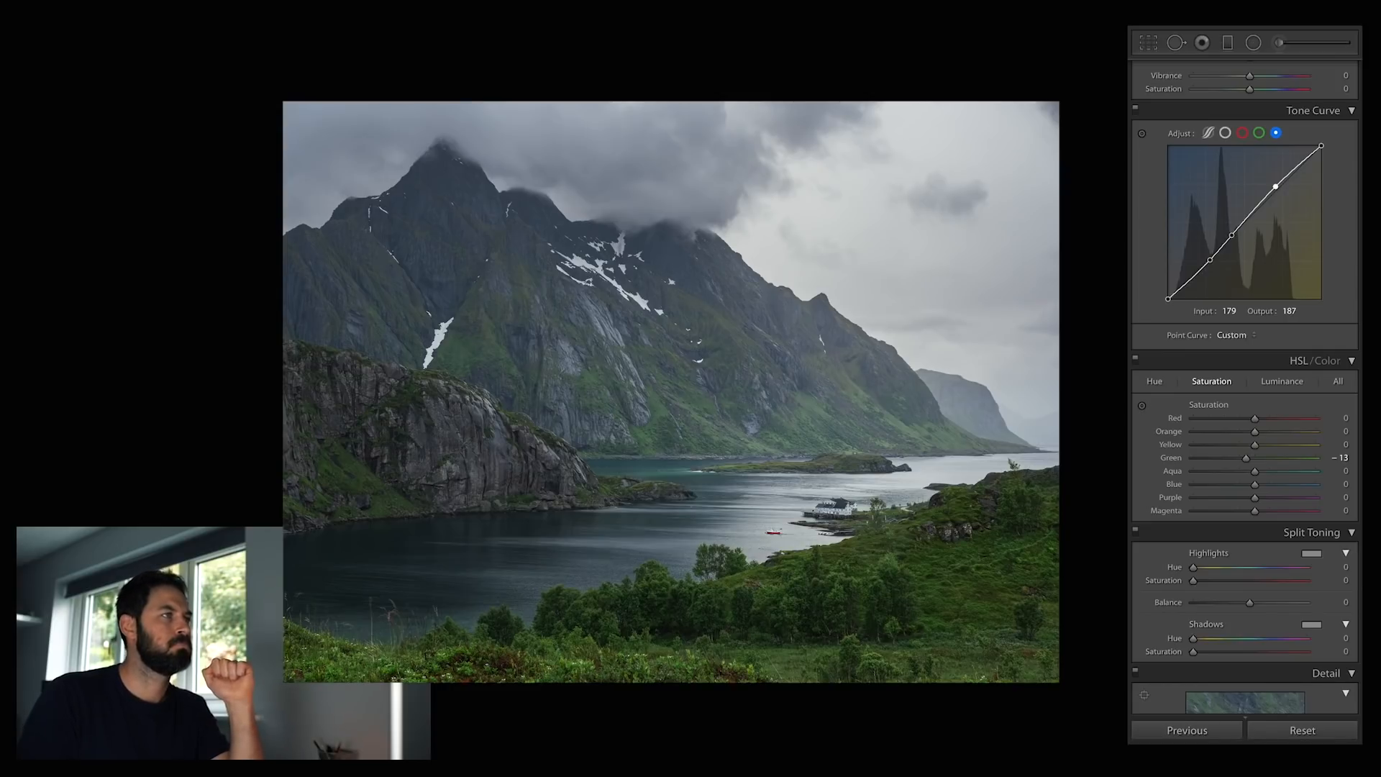
Move on to the next photo, the hiker crouching by the mountain river, and bring up its basic tone adjustments
key("Right")
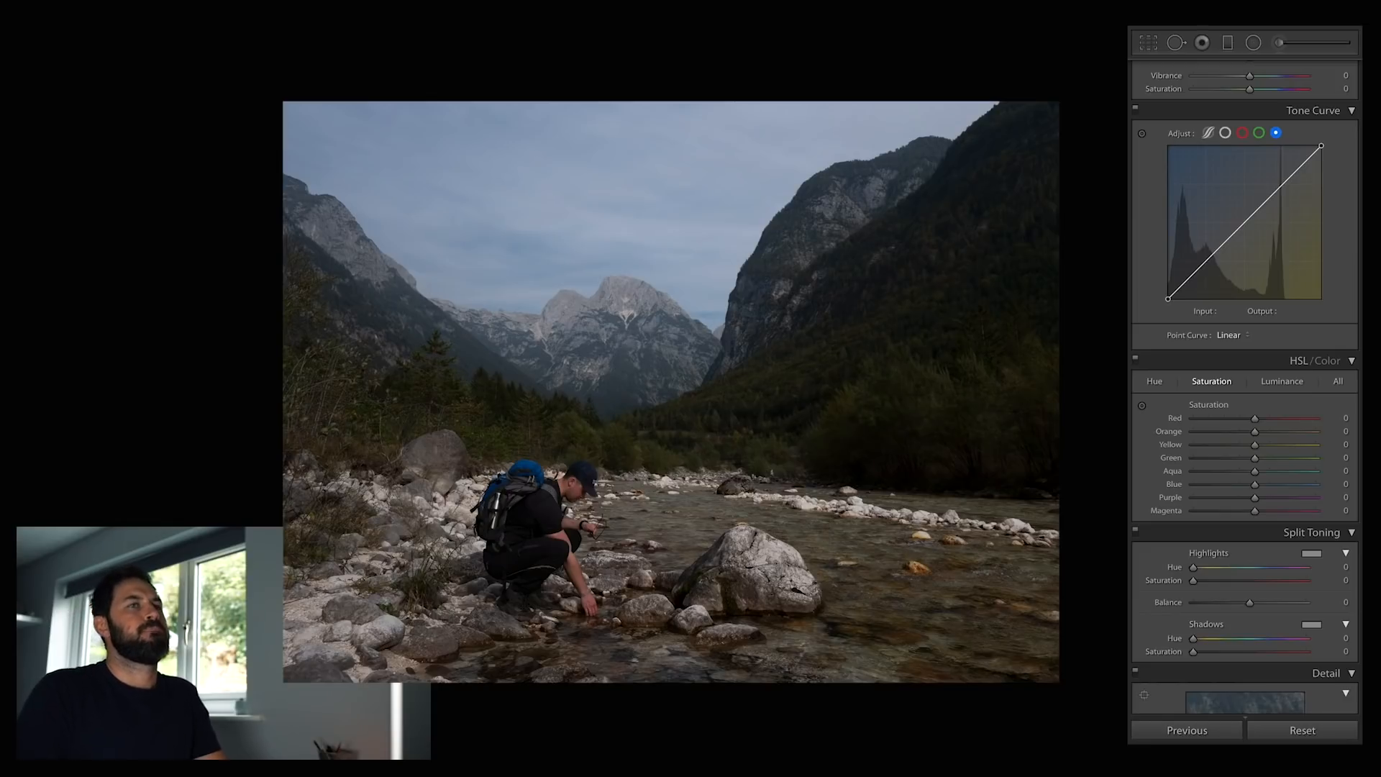
scroll(1288, 484, "up", 8)
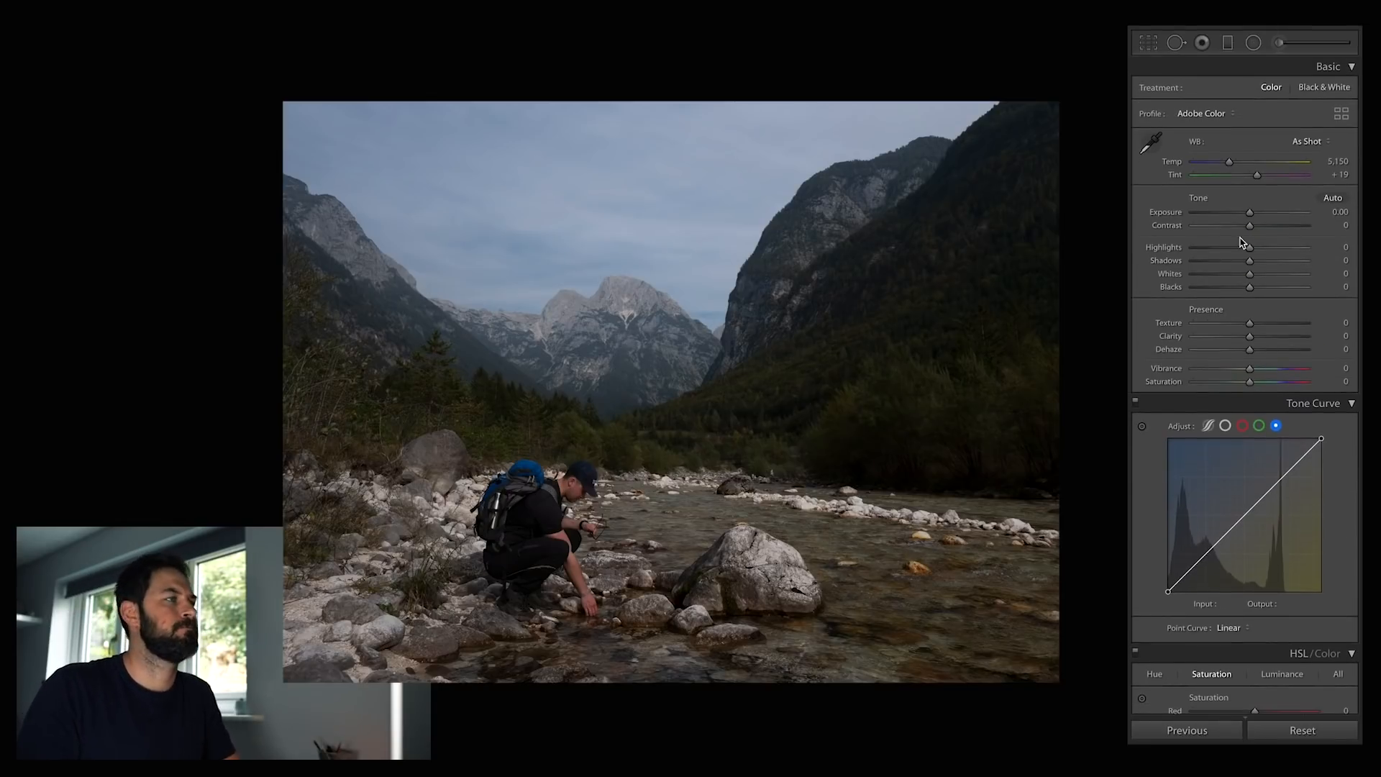